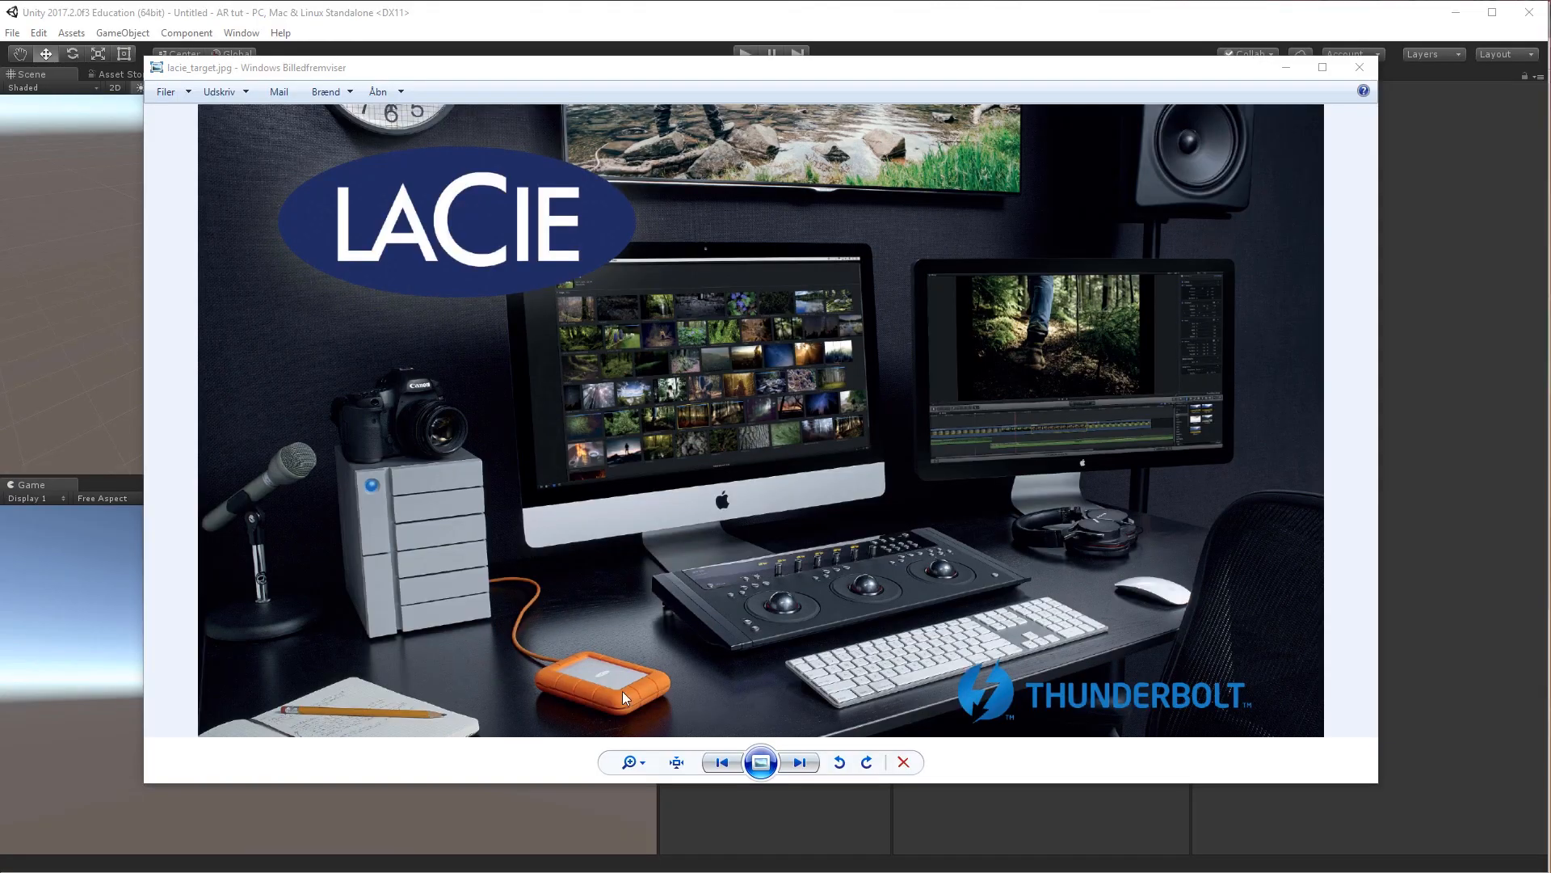
- Close the lacie_target.jpg preview in Windows Photo Viewer
{"action": "key", "text": "Escape"}
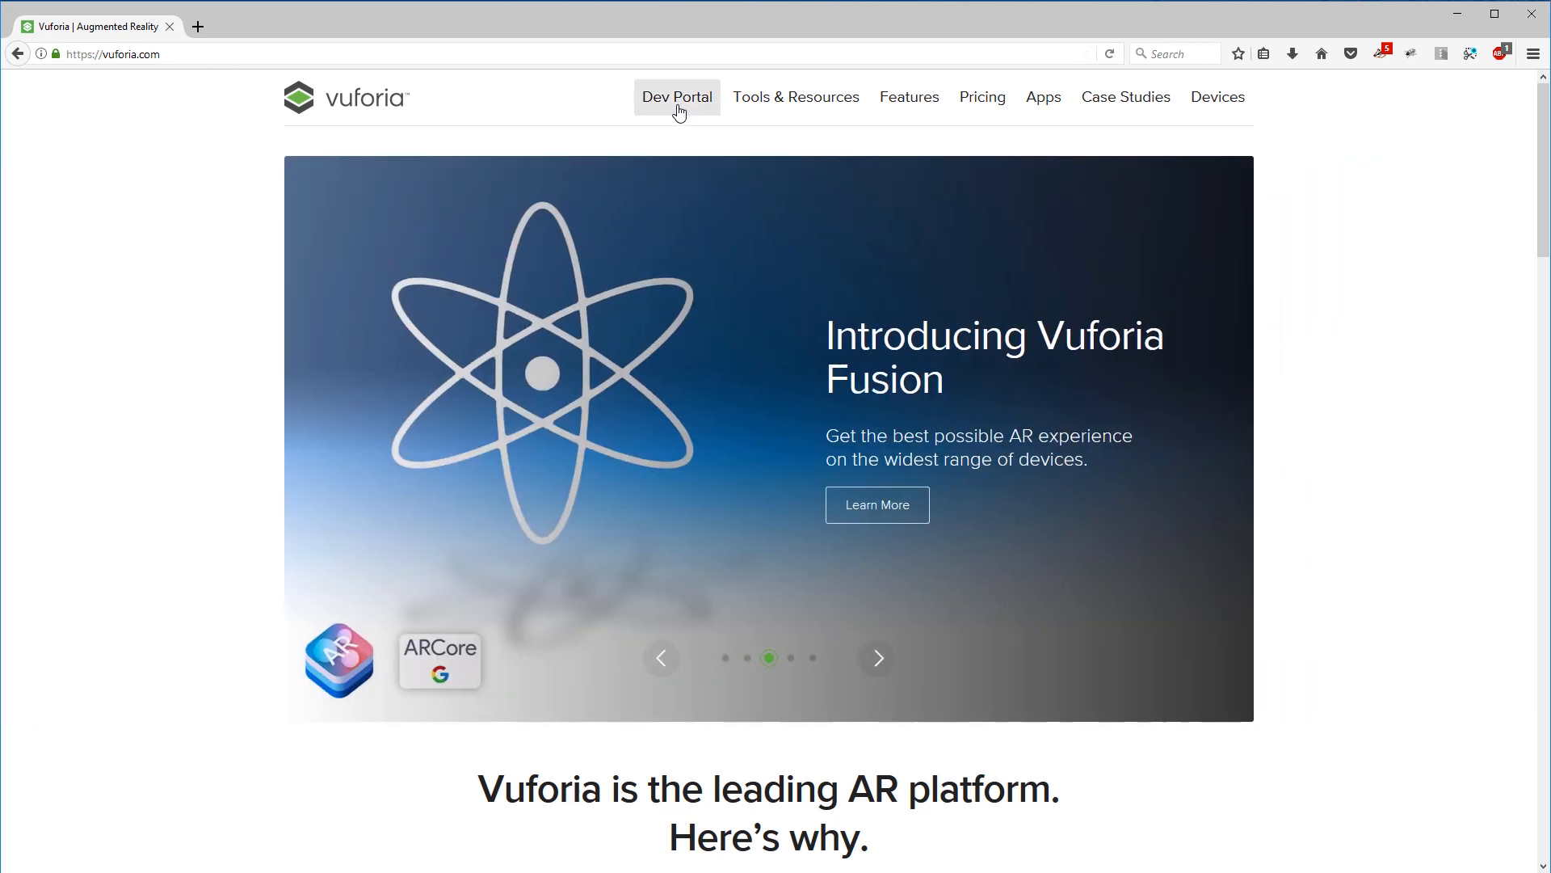
- Log in to the Vuforia Developer Portal with the saved account credentials
{"action": "left_click", "coordinate": [679, 109]}
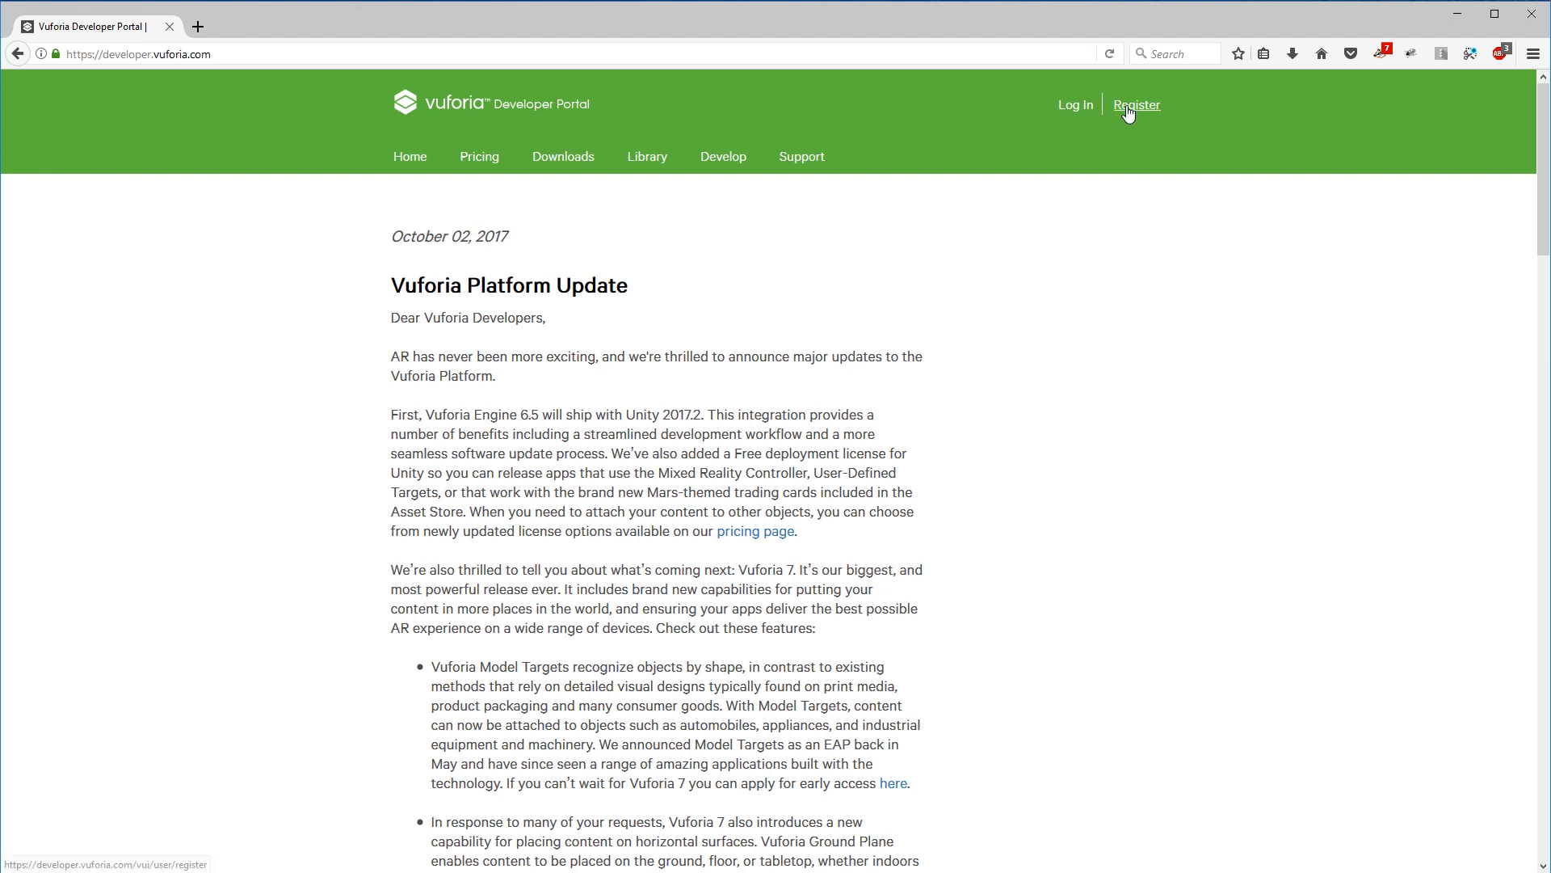
{"action": "left_click", "coordinate": [1075, 106]}
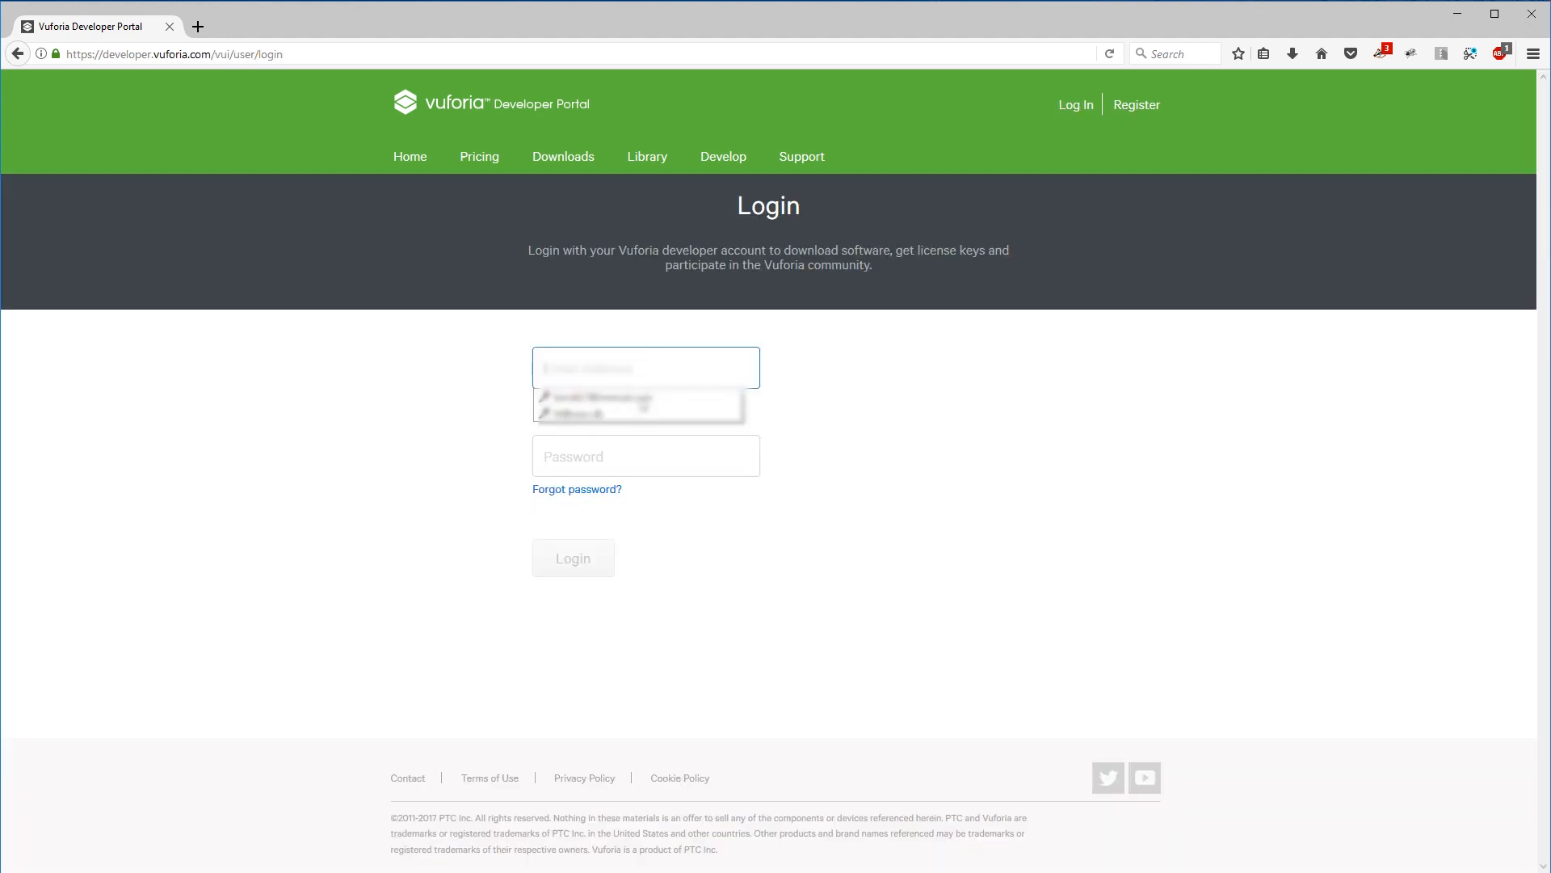
{"action": "left_click", "coordinate": [643, 366]}
{"action": "left_click", "coordinate": [593, 407]}
{"action": "left_click", "coordinate": [580, 558]}
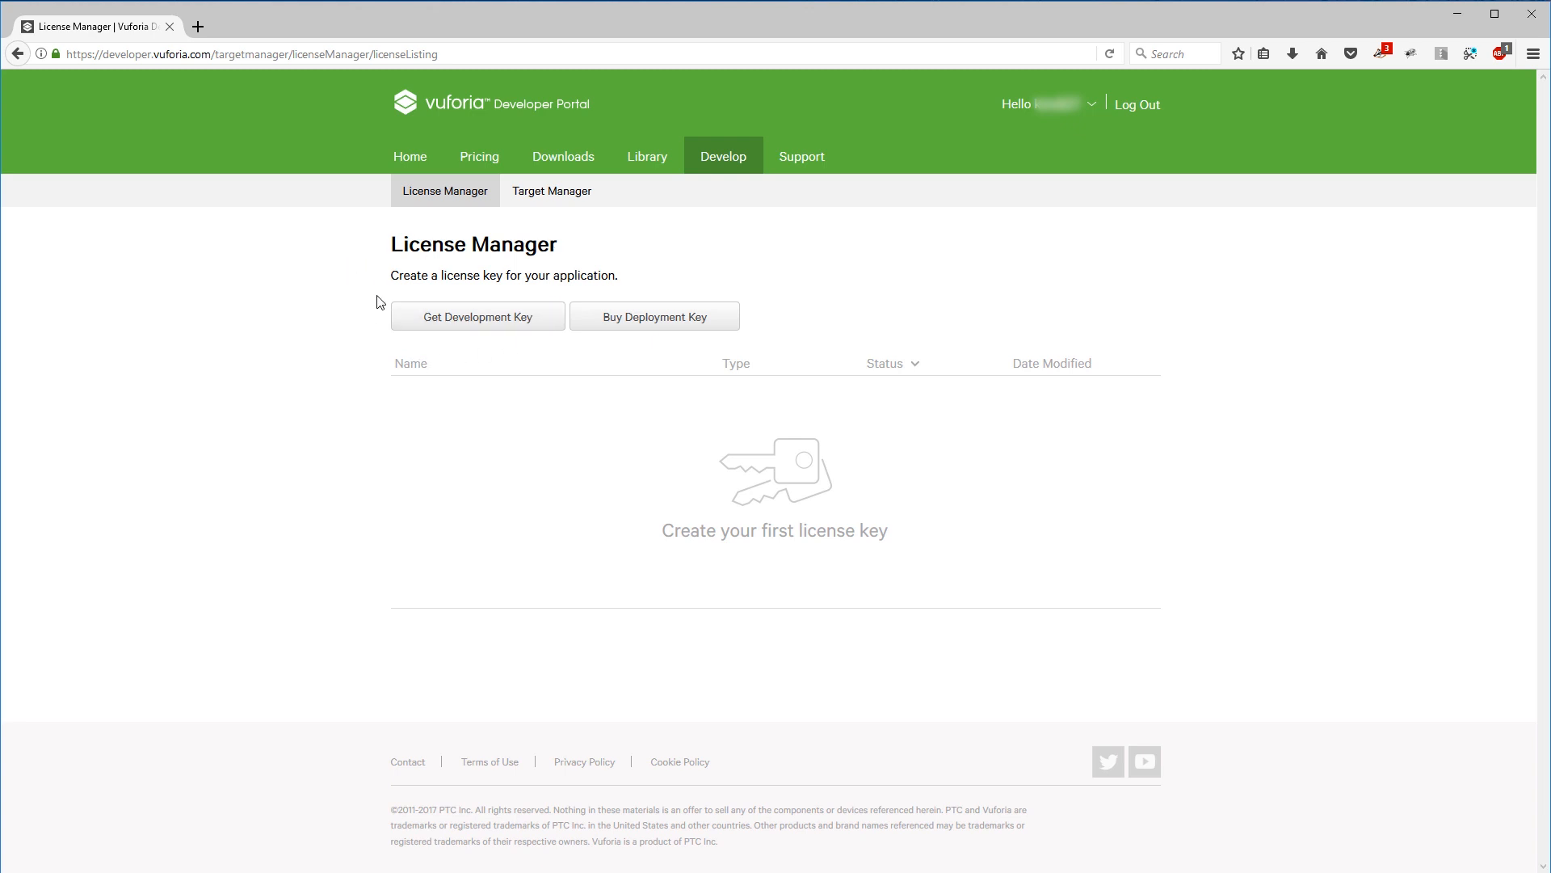
- Create a free development license key named AR tuts, accepting the agreement
{"action": "left_click", "coordinate": [488, 322]}
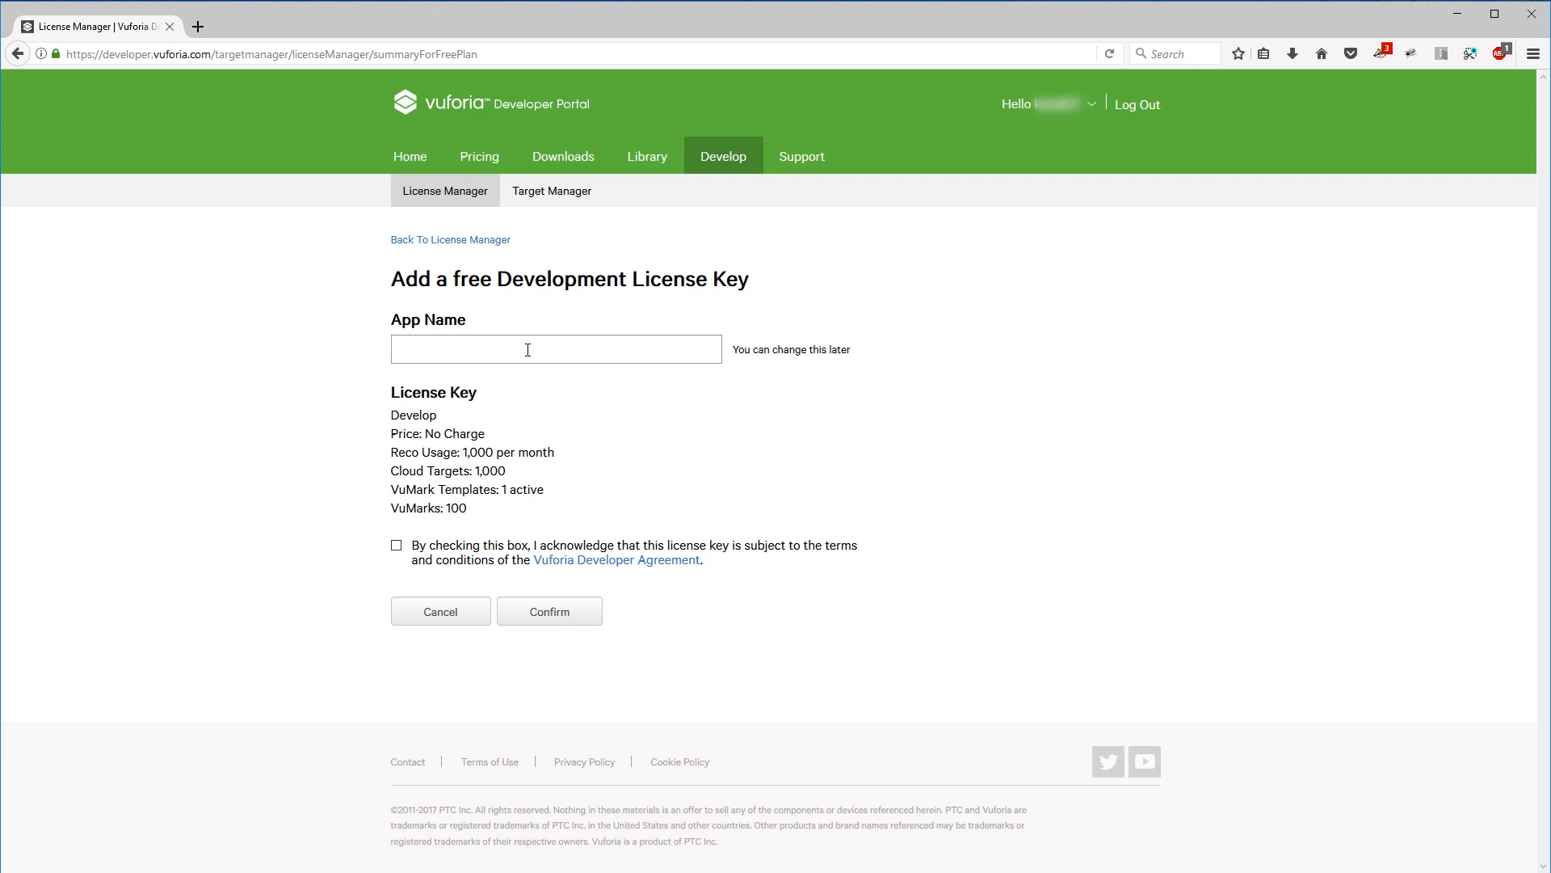
{"action": "type", "text": "ARtuts"}
{"action": "key", "text": "Tab"}
{"action": "key", "text": "space"}
{"action": "left_click", "coordinate": [549, 611]}
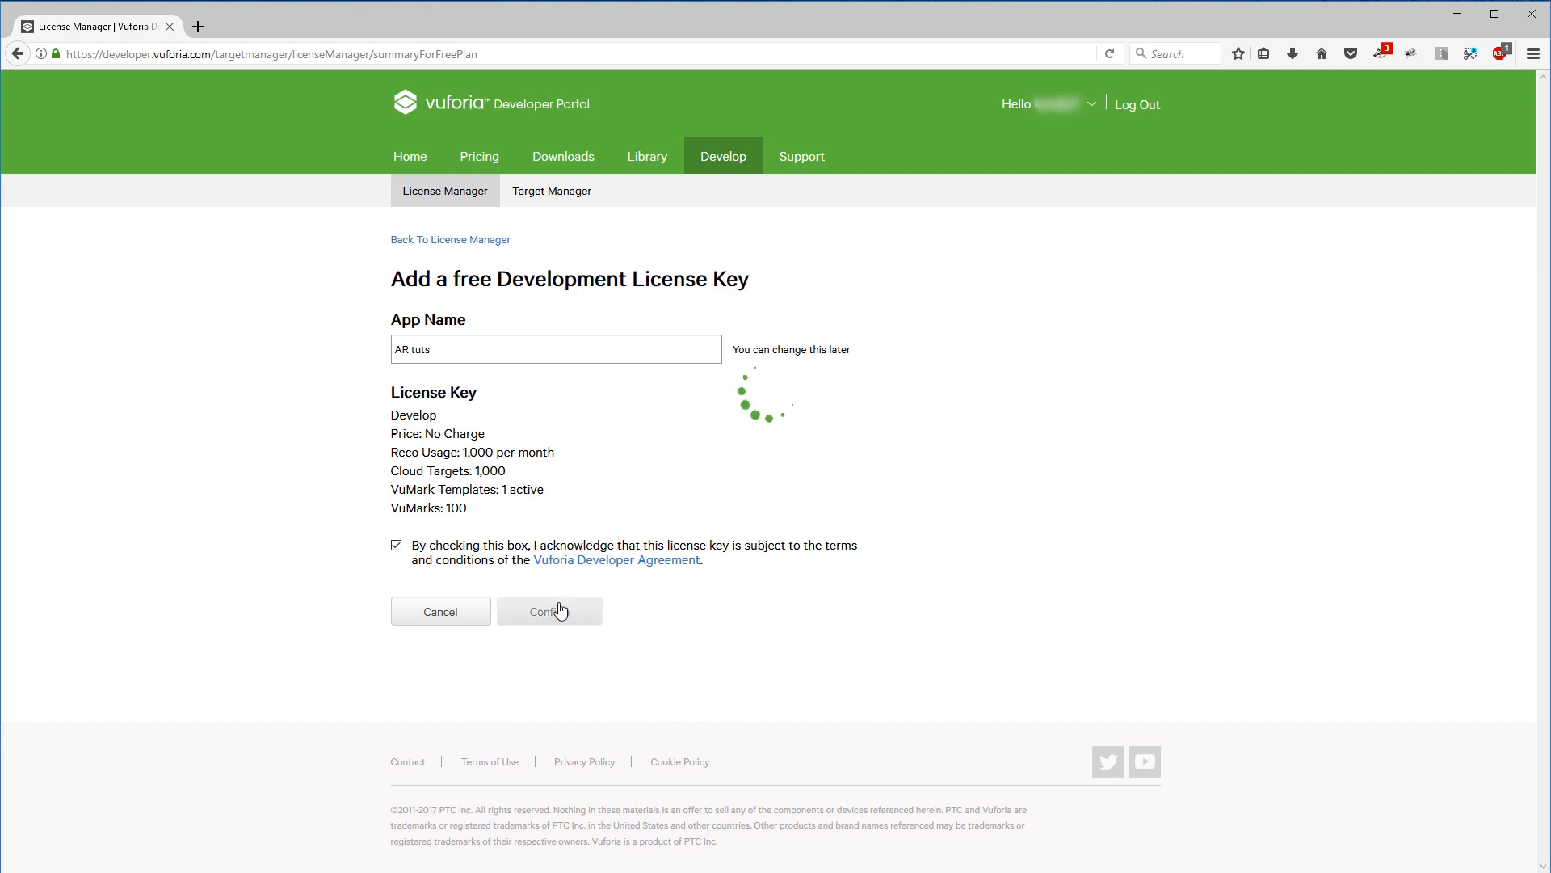
- Select the AR tuts license key text and switch back to the Unity editor
{"action": "left_click", "coordinate": [416, 396]}
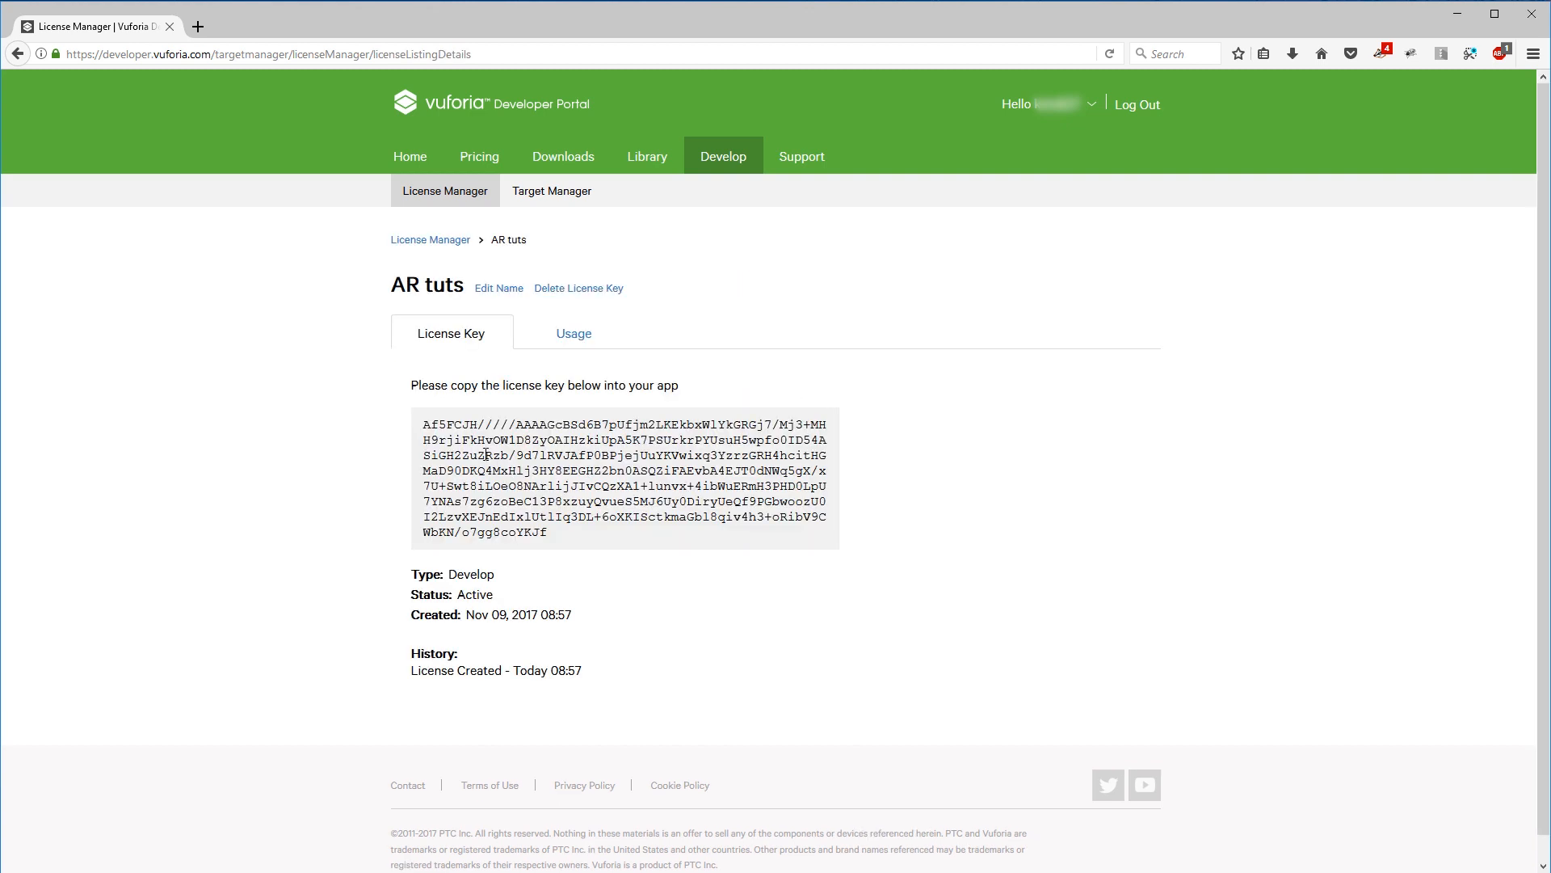
{"action": "left_click_drag", "start_coordinate": [423, 425], "coordinate": [673, 522]}
{"action": "left_click", "coordinate": [675, 540]}
{"action": "key", "text": "alt+Tab"}
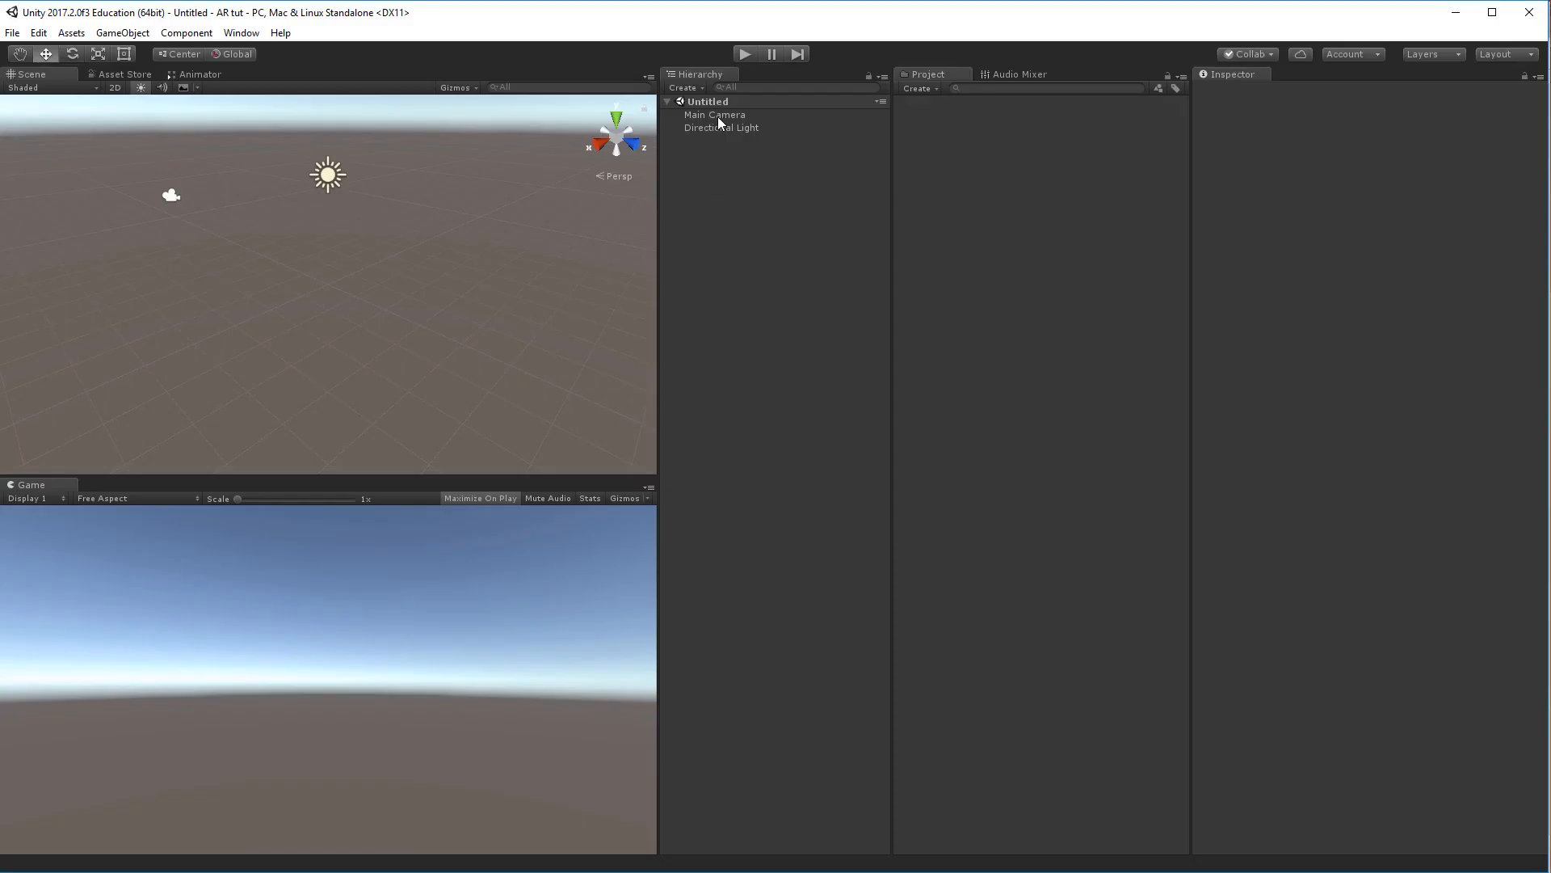
- Delete the Main Camera and add a Vuforia AR Camera, importing the Vuforia assets
{"action": "left_click", "coordinate": [718, 117]}
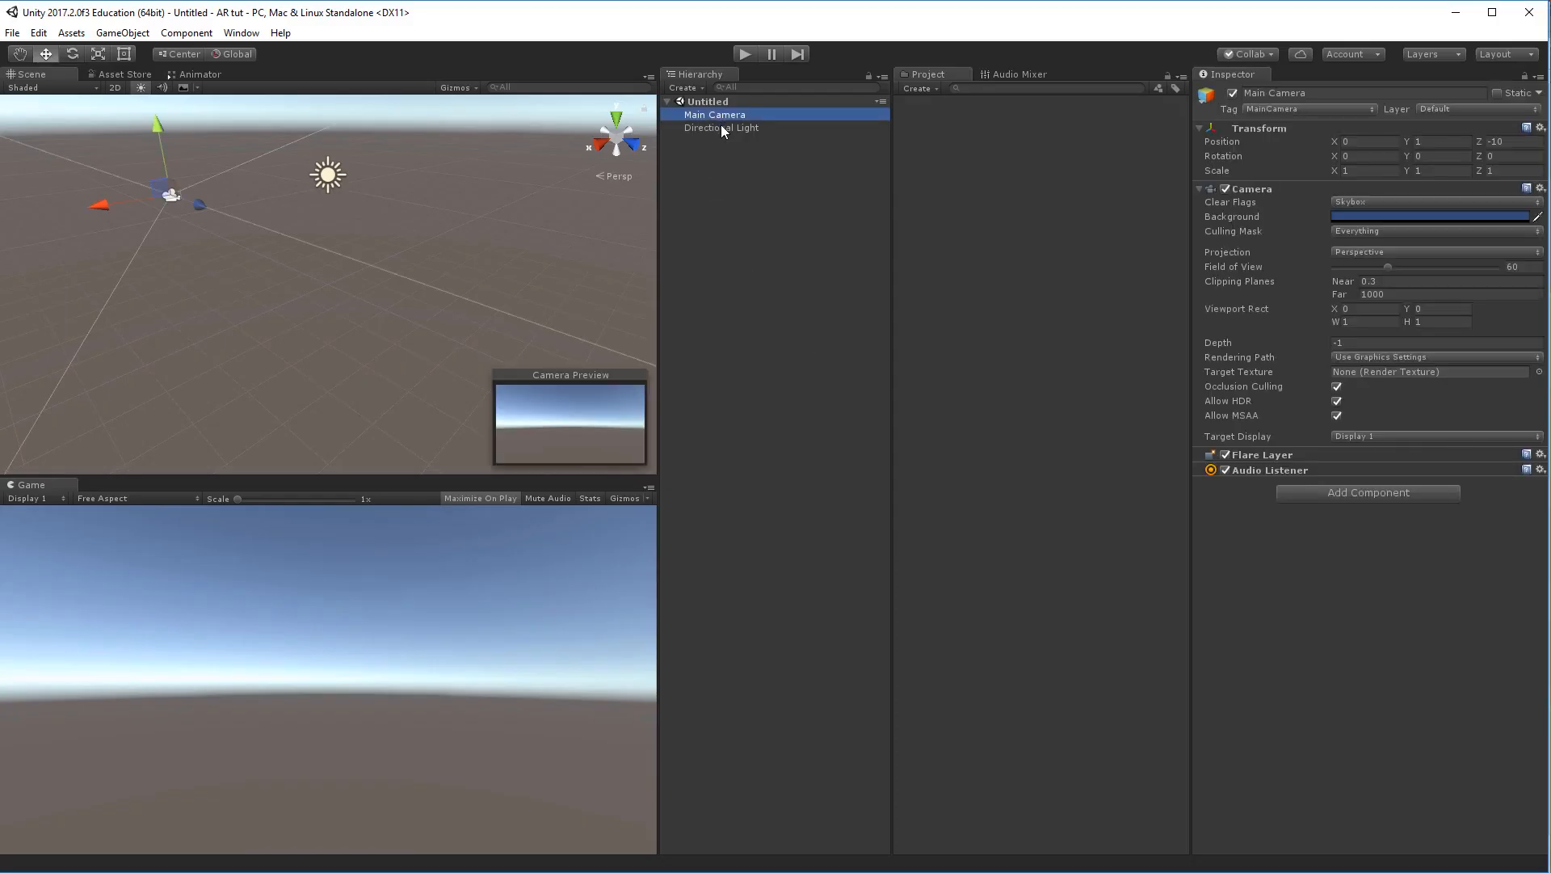
{"action": "key", "text": "Delete"}
{"action": "right_click", "coordinate": [743, 178]}
{"action": "mouse_move", "coordinate": [786, 448]}
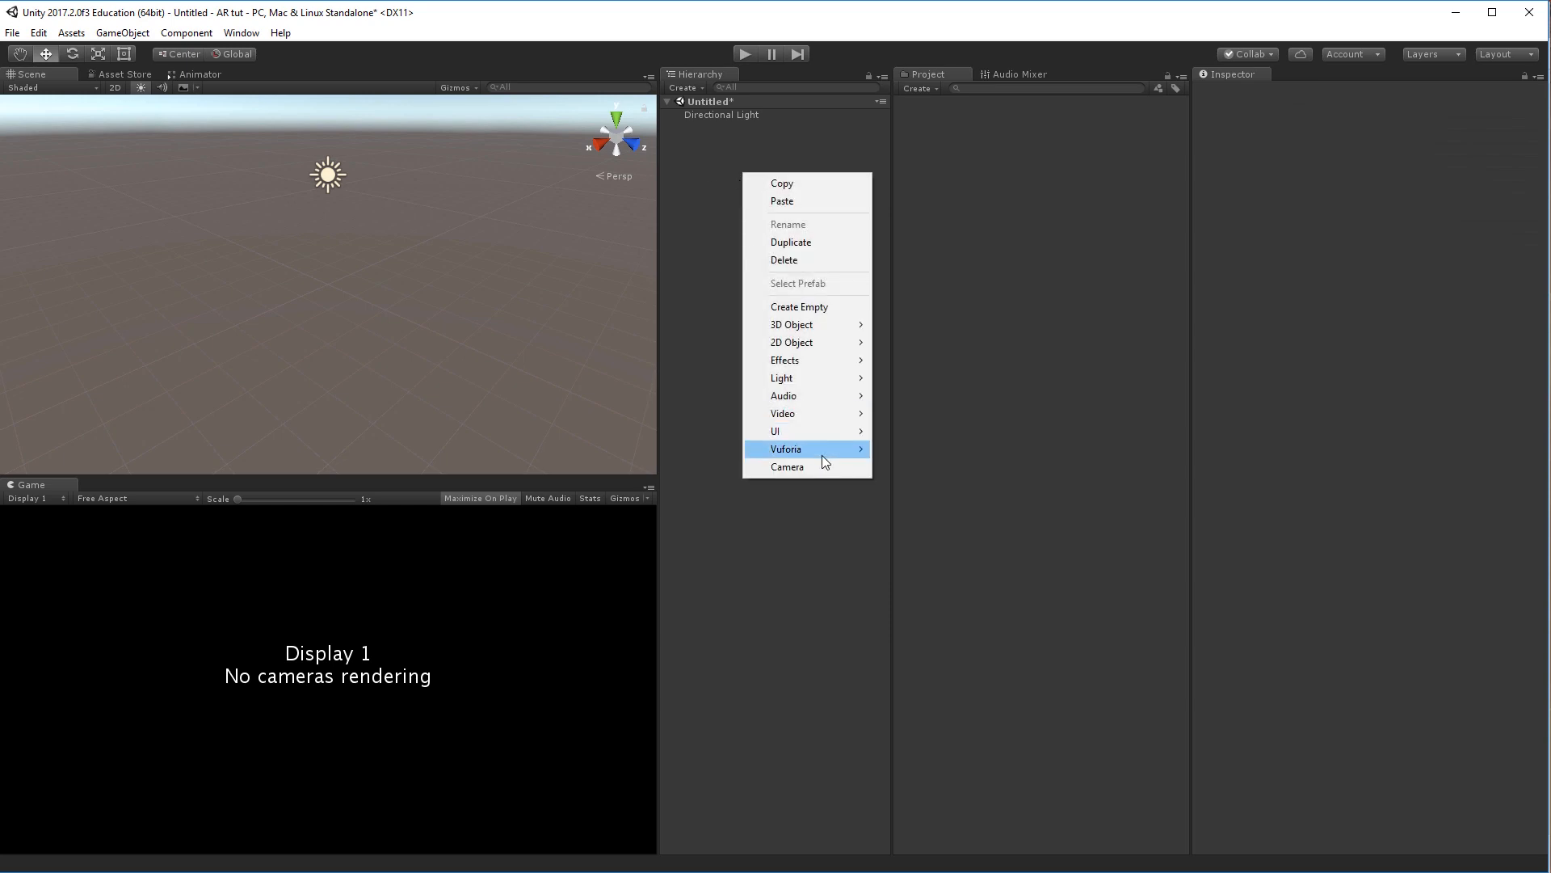
{"action": "left_click", "coordinate": [926, 449]}
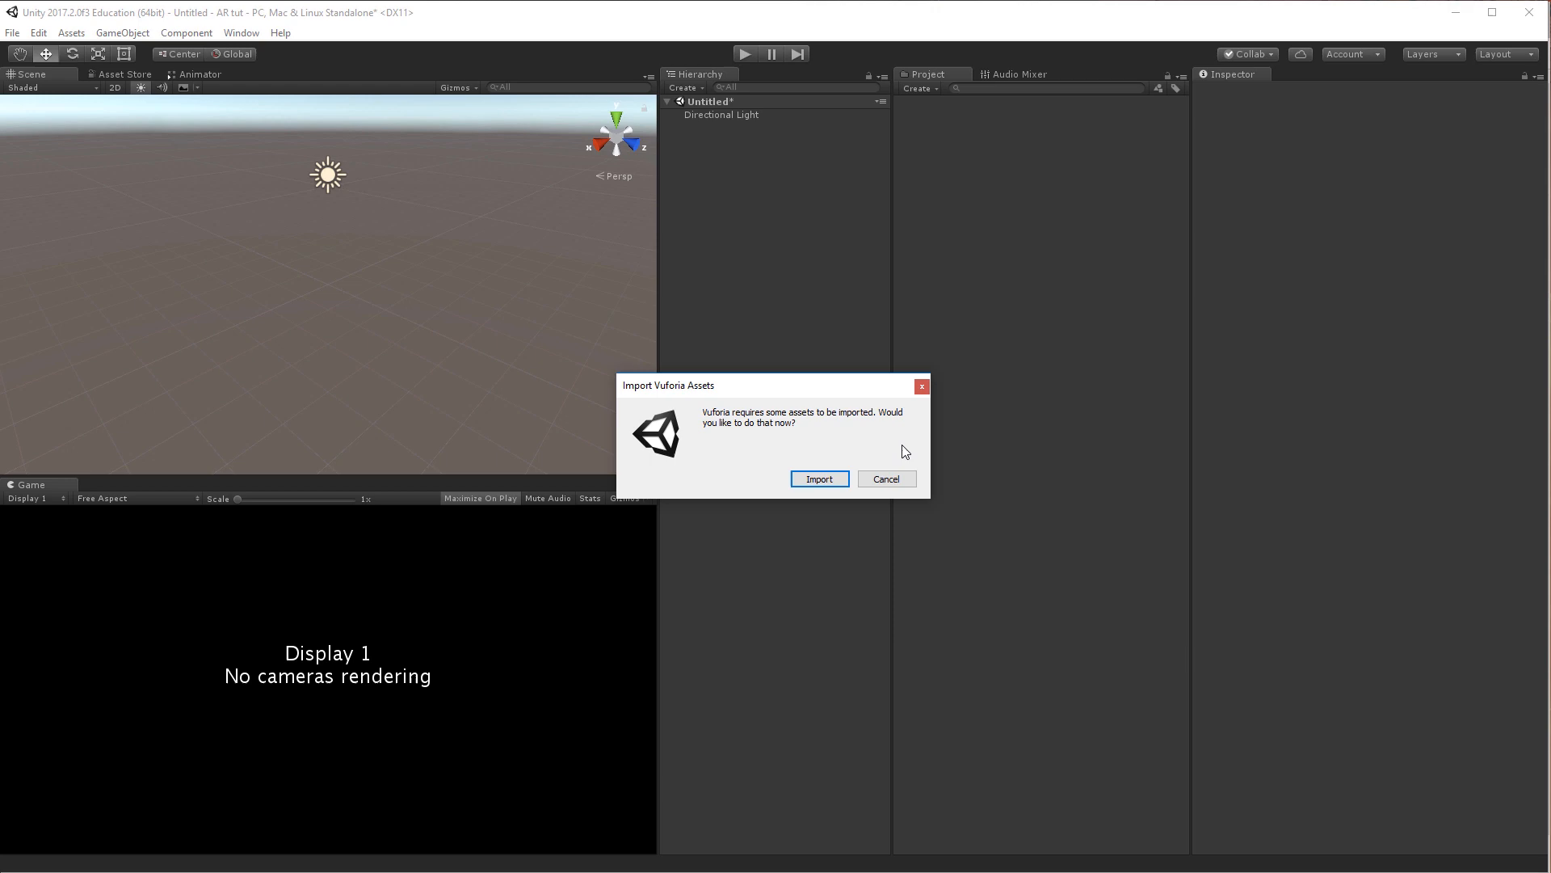
{"action": "left_click", "coordinate": [814, 482]}
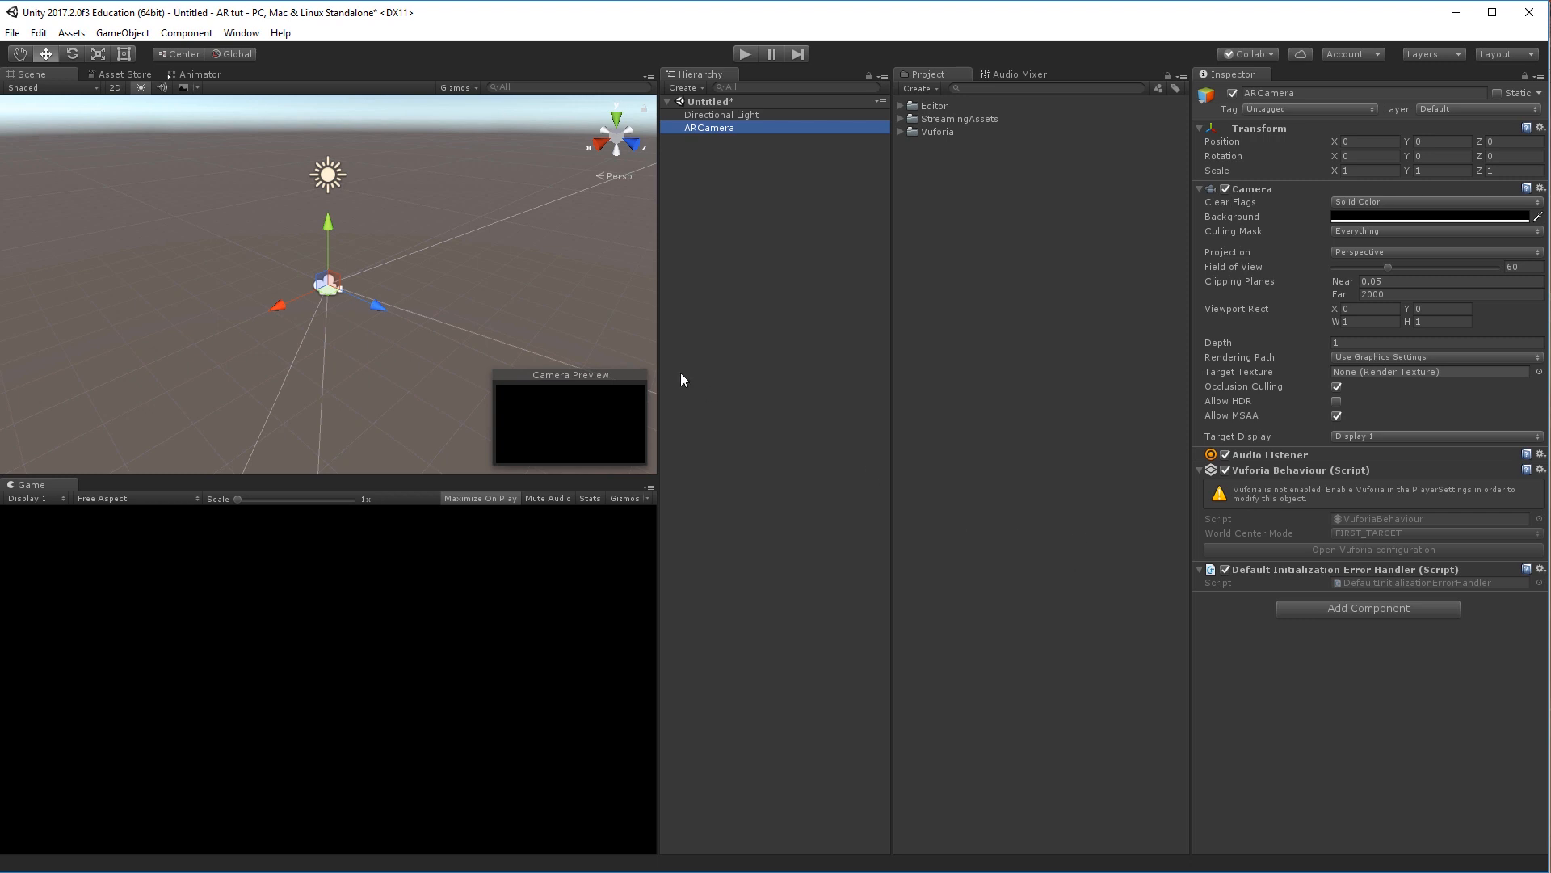
- Enable Vuforia Augmented Reality in the standalone Player's XR Settings
{"action": "left_click", "coordinate": [40, 33]}
{"action": "mouse_move", "coordinate": [86, 434]}
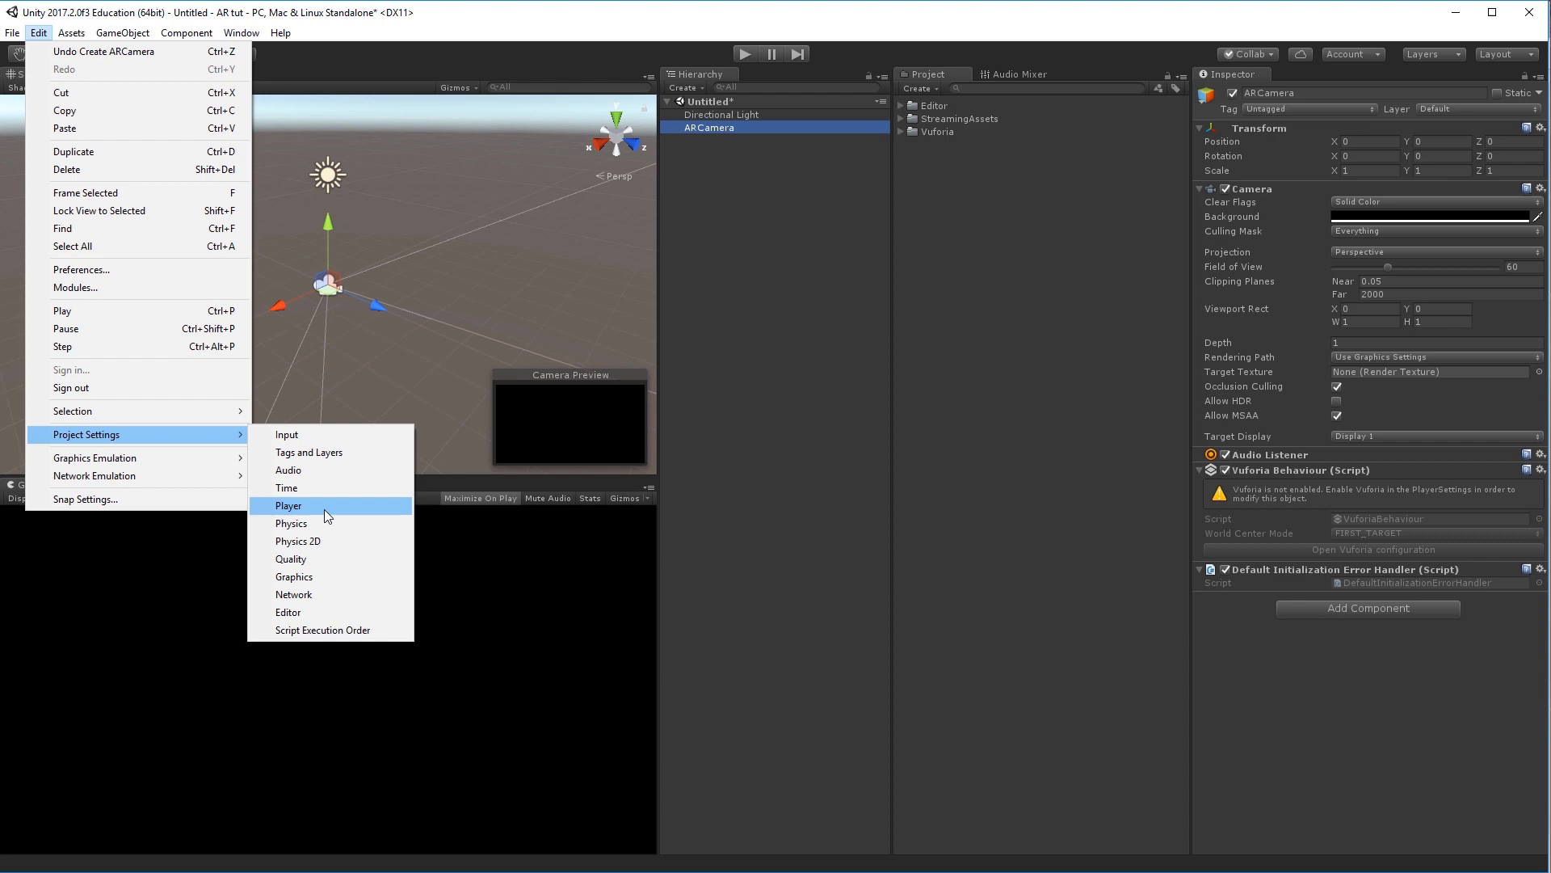
{"action": "left_click", "coordinate": [323, 510]}
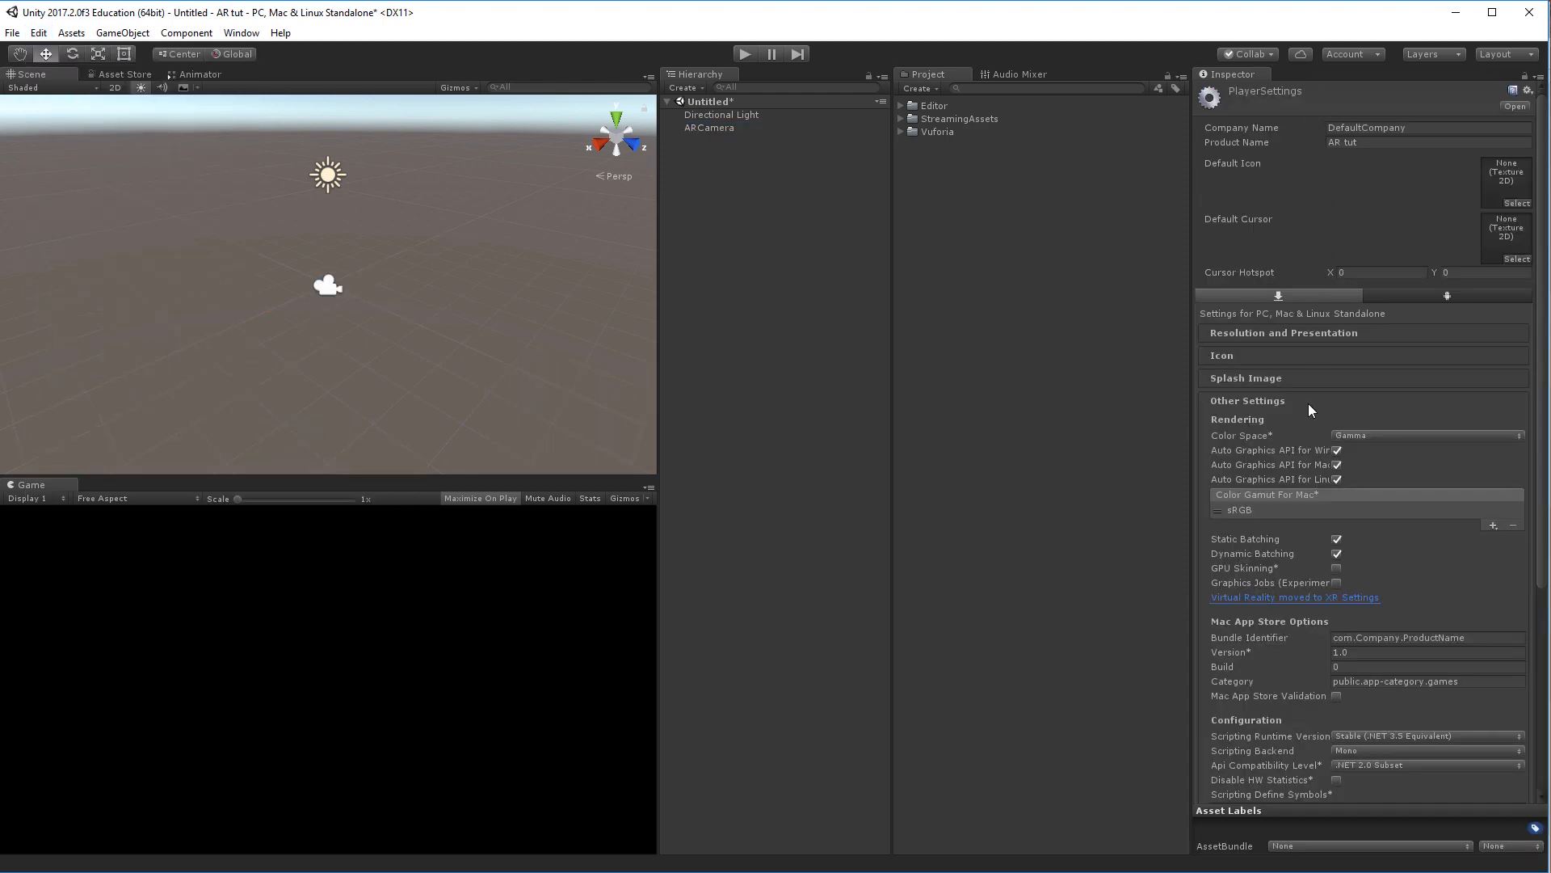
{"action": "scroll", "coordinate": [1305, 393], "scroll_direction": "down", "scroll_amount": 5}
{"action": "scroll", "coordinate": [1304, 394], "scroll_direction": "down", "scroll_amount": 3}
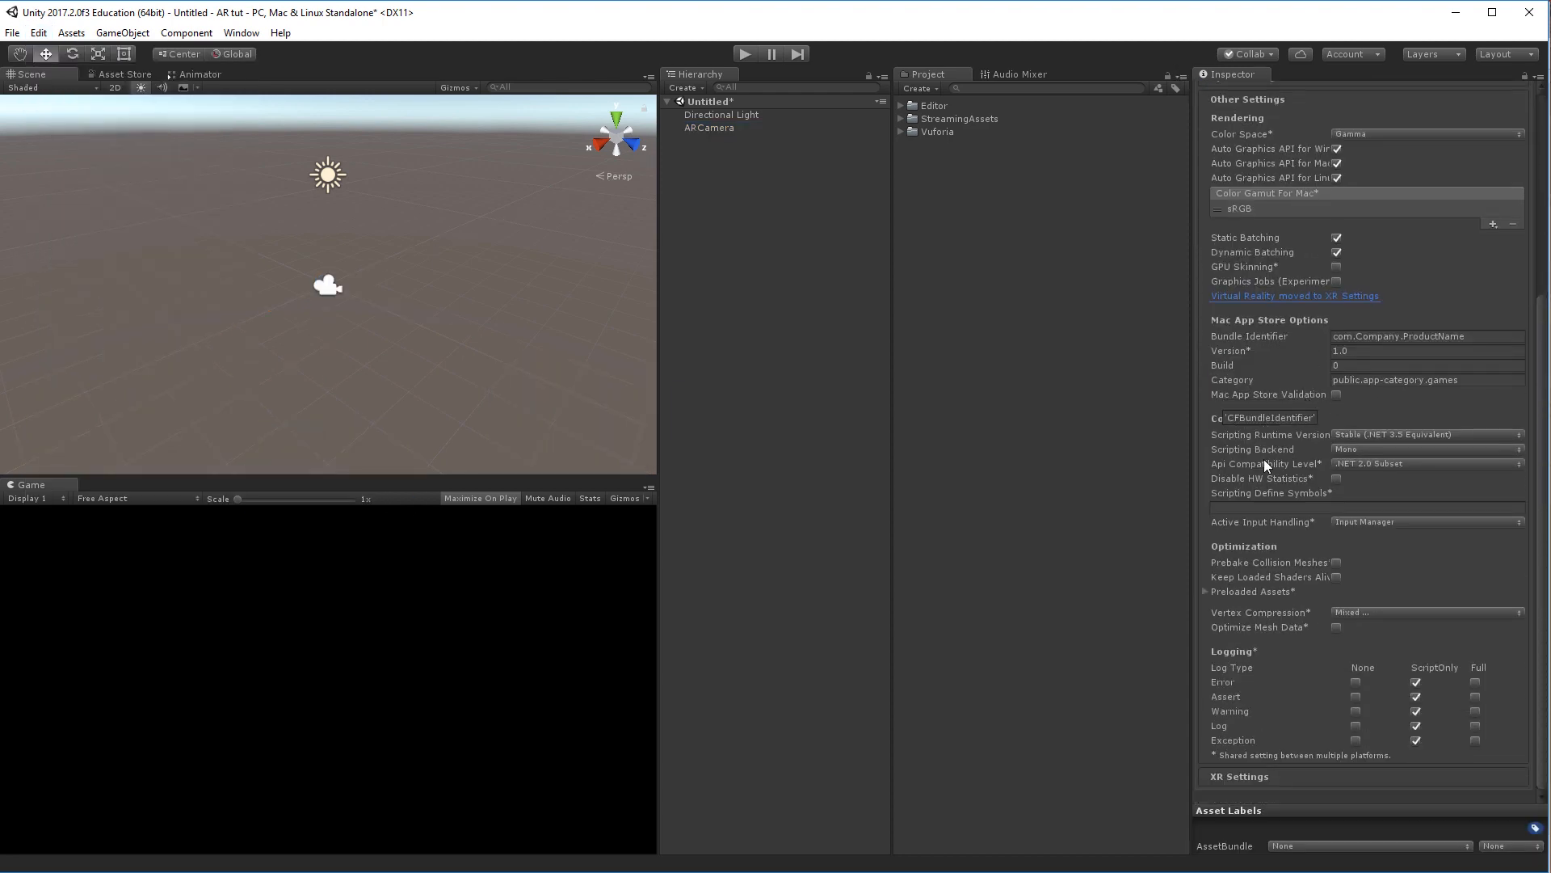
{"action": "left_click", "coordinate": [1232, 777]}
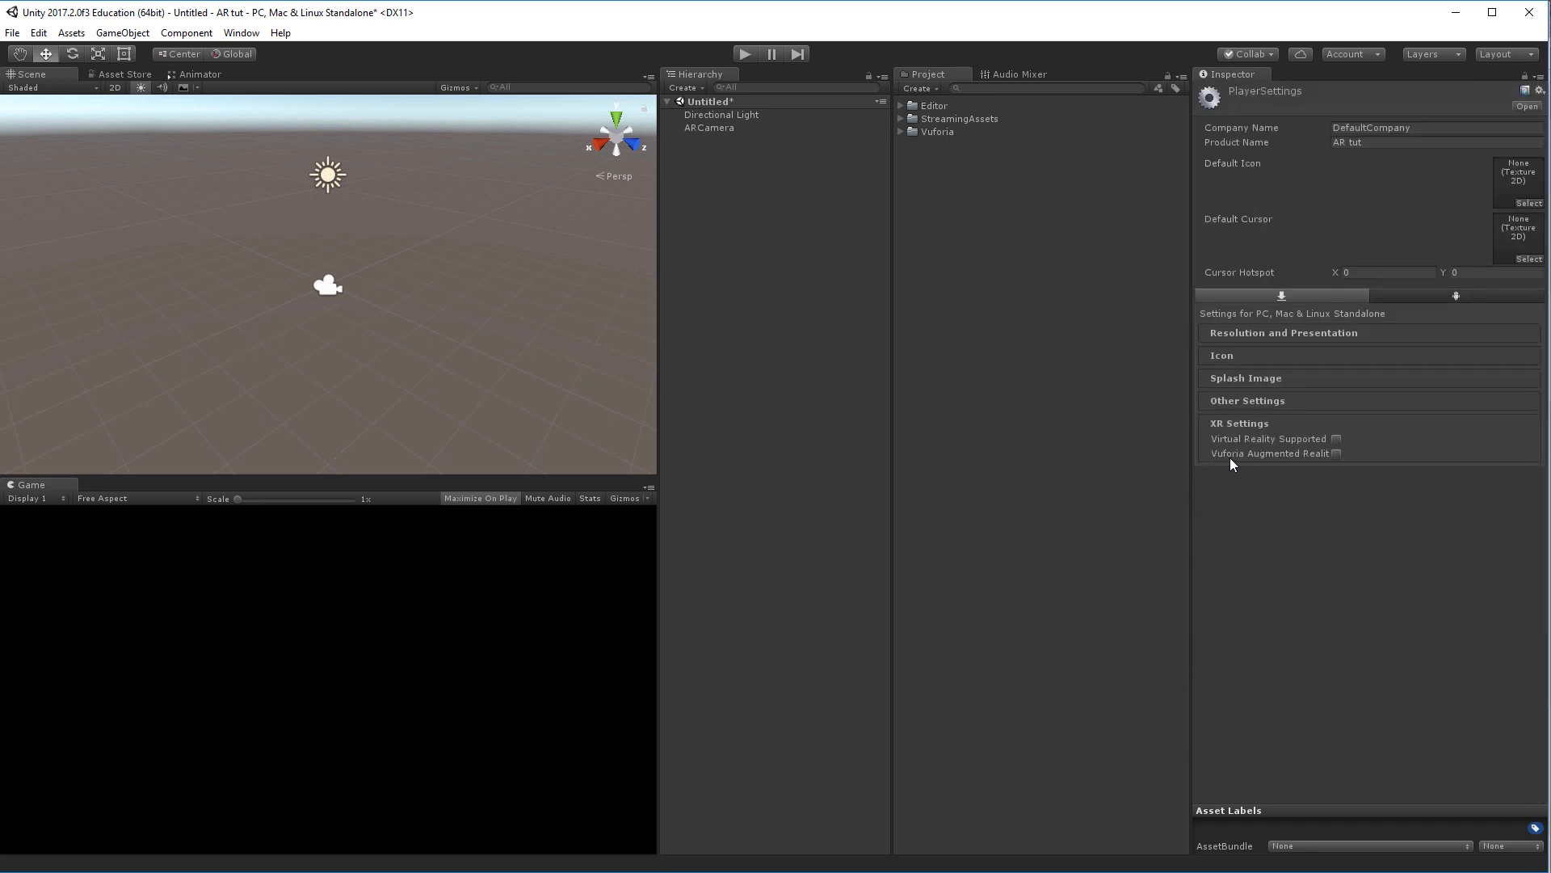
{"action": "left_click", "coordinate": [1336, 453]}
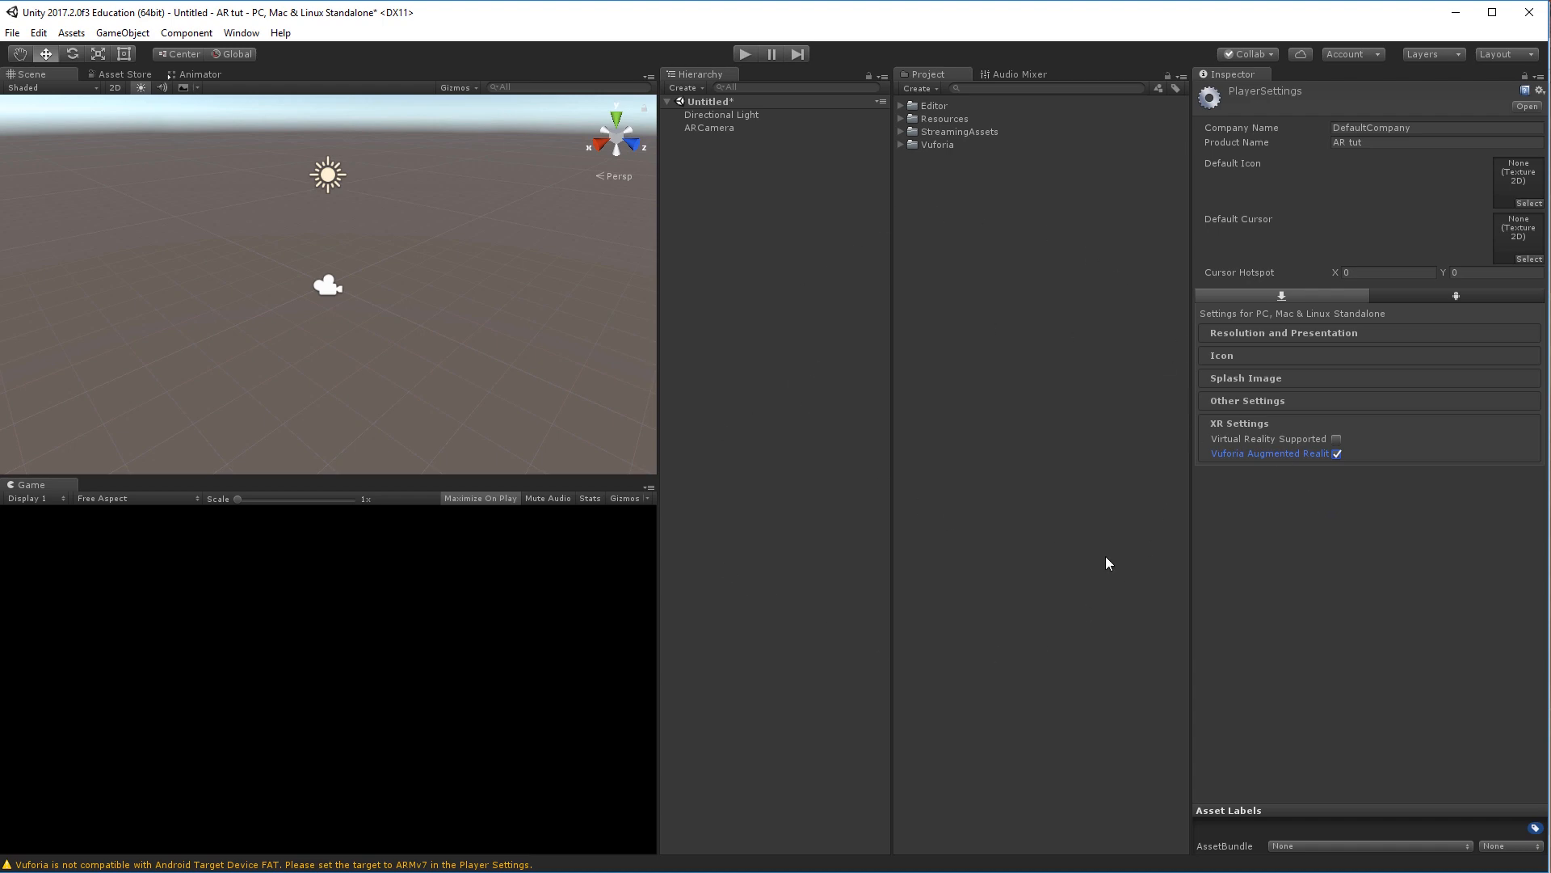
- Enable Vuforia Augmented Reality for Android and edit the package name in Other Settings
{"action": "left_click", "coordinate": [1446, 297]}
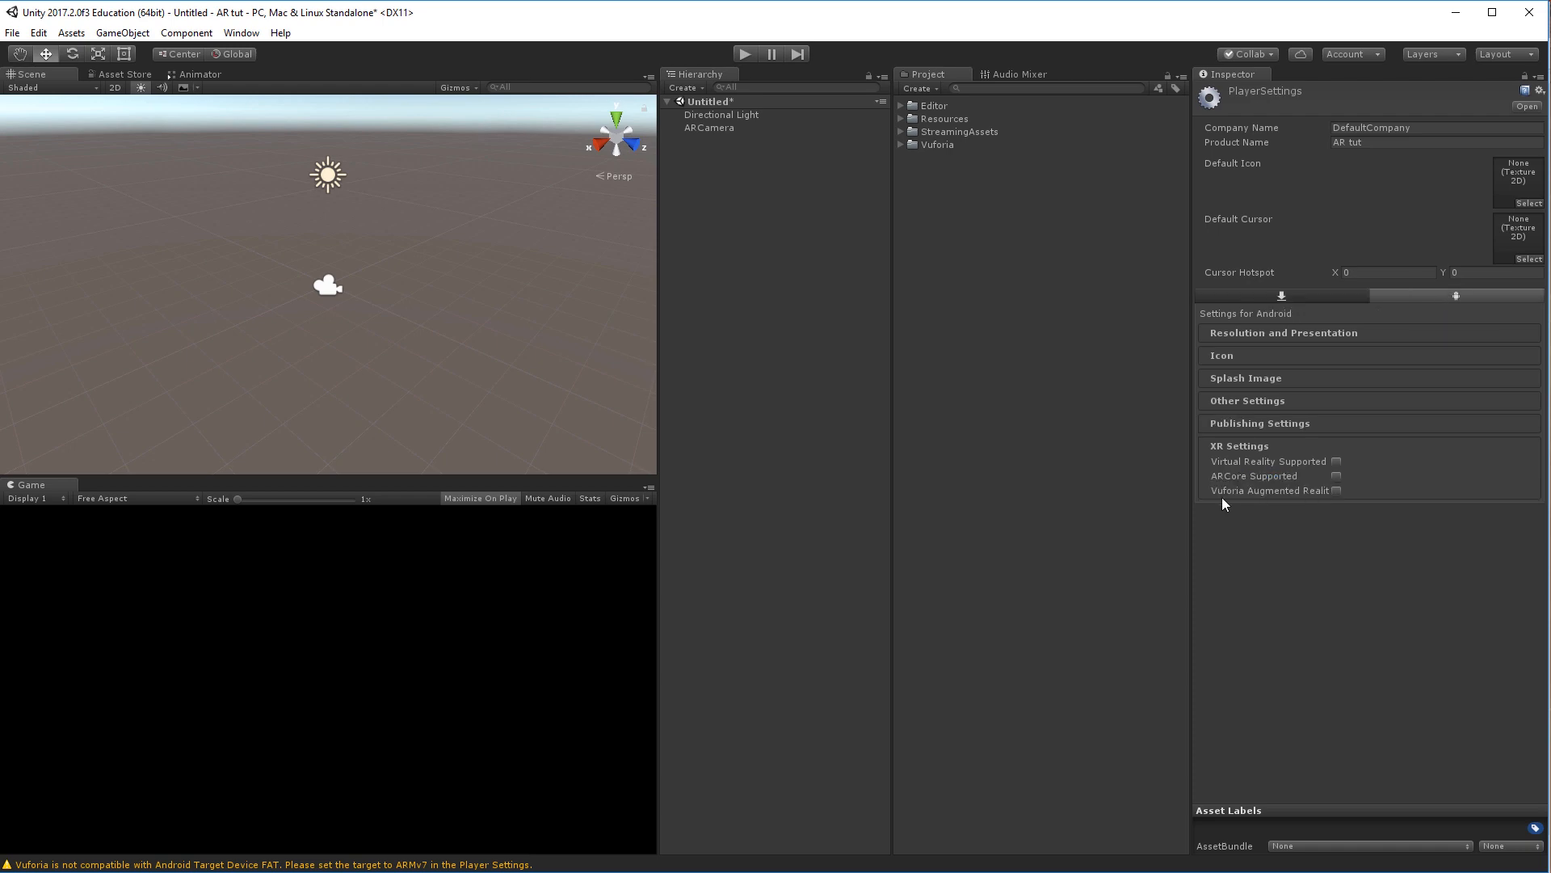
{"action": "left_click", "coordinate": [1335, 490]}
{"action": "left_click", "coordinate": [1258, 399]}
{"action": "scroll", "coordinate": [1258, 399], "scroll_direction": "down", "scroll_amount": 2}
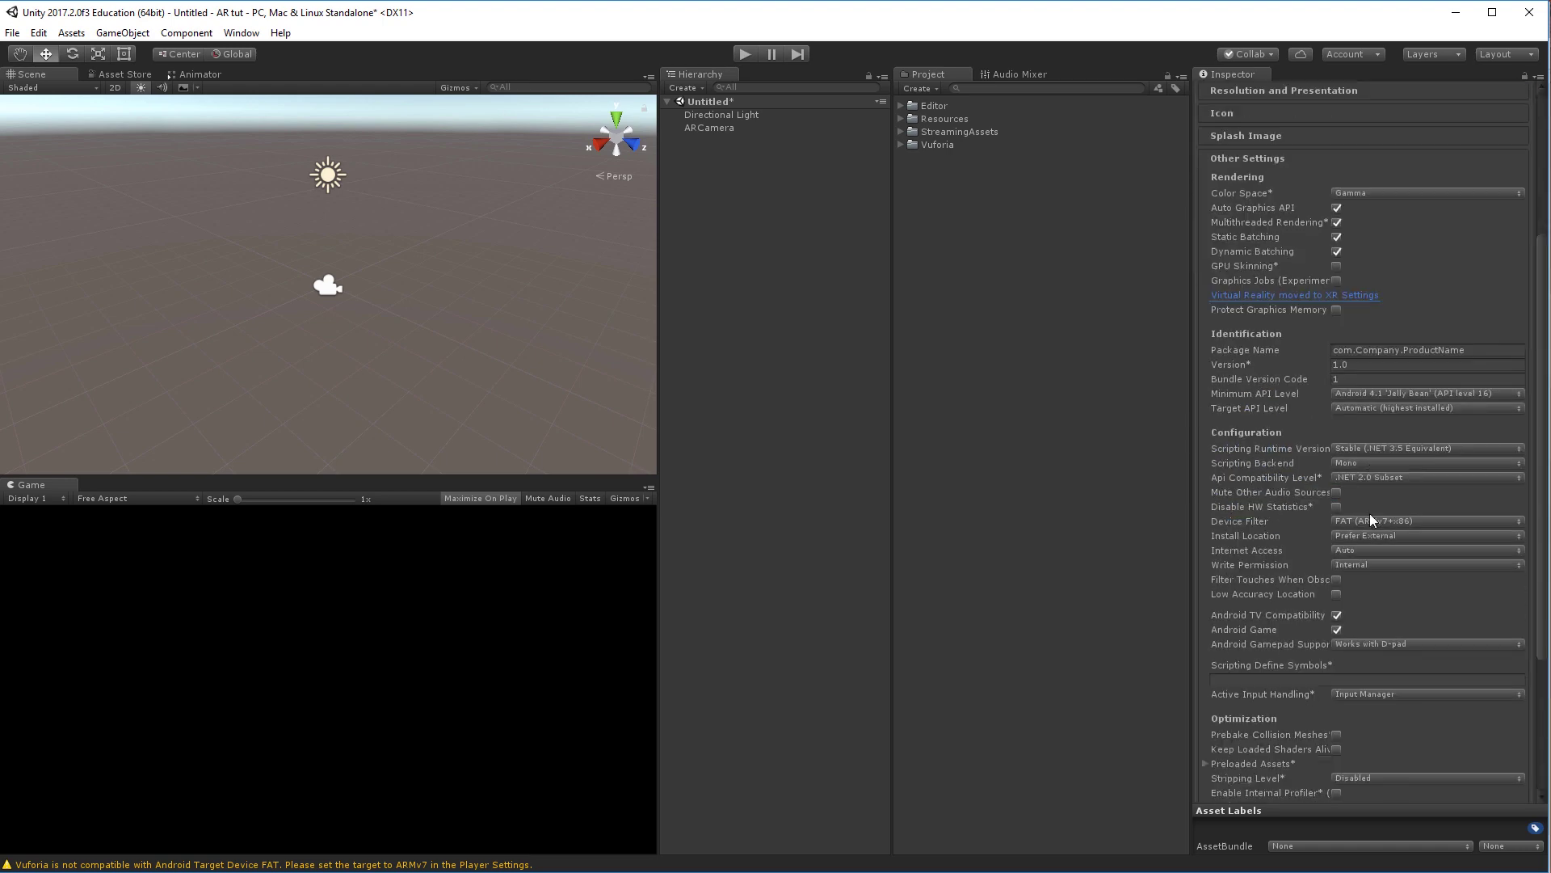
{"action": "left_click", "coordinate": [1366, 353]}
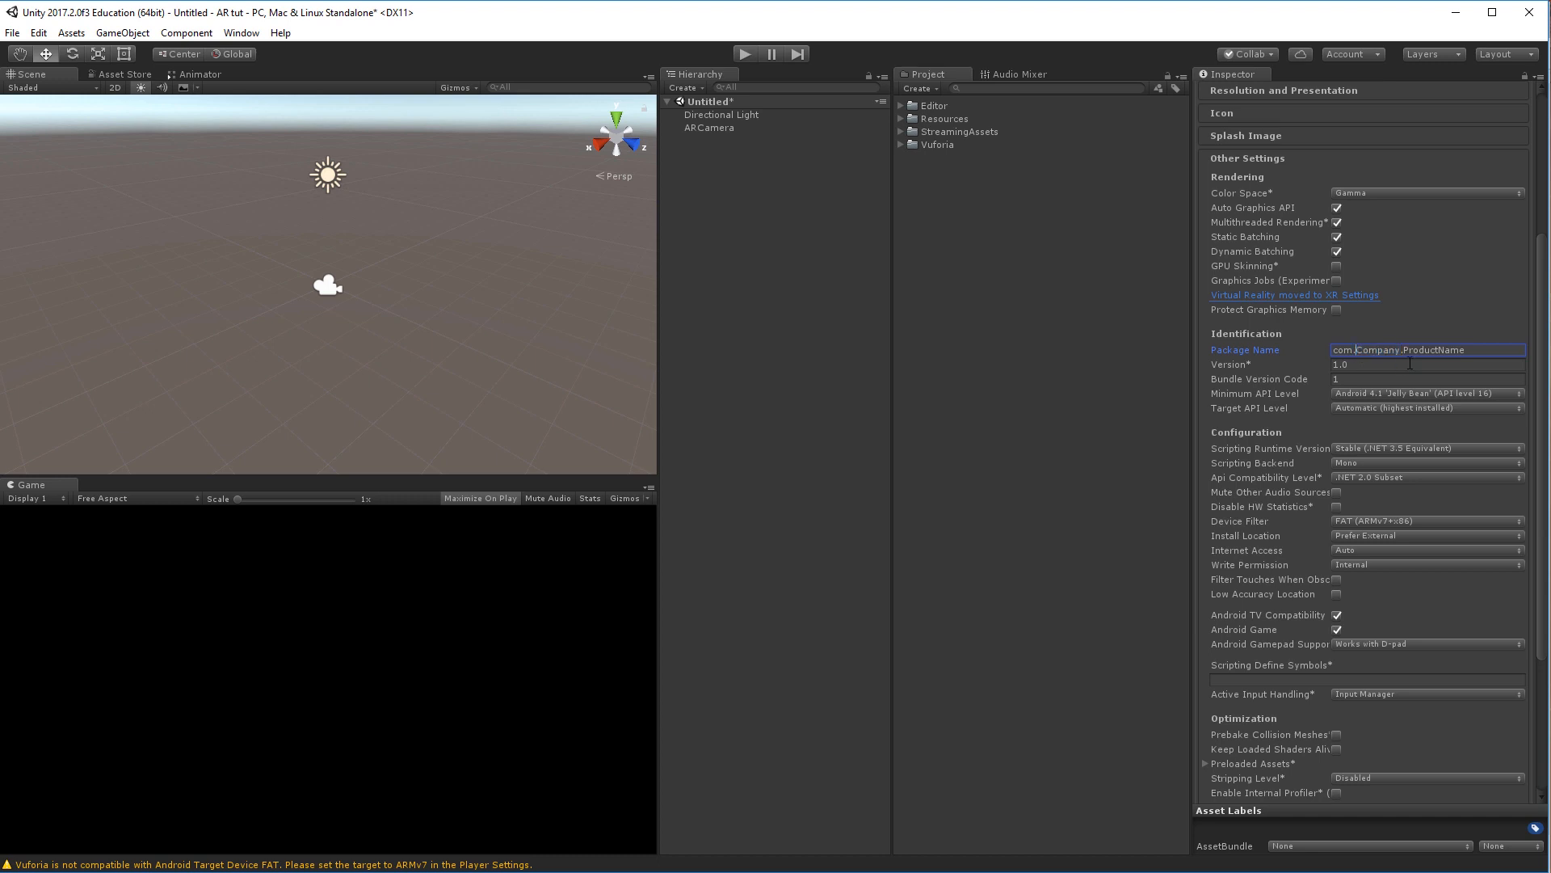
{"action": "type", "text": "M"}
{"action": "type", "text": "My"}
- Set Device Filter to ARMv7, turn off Android TV Compatibility, and select the ARCamera
{"action": "left_click", "coordinate": [1233, 521]}
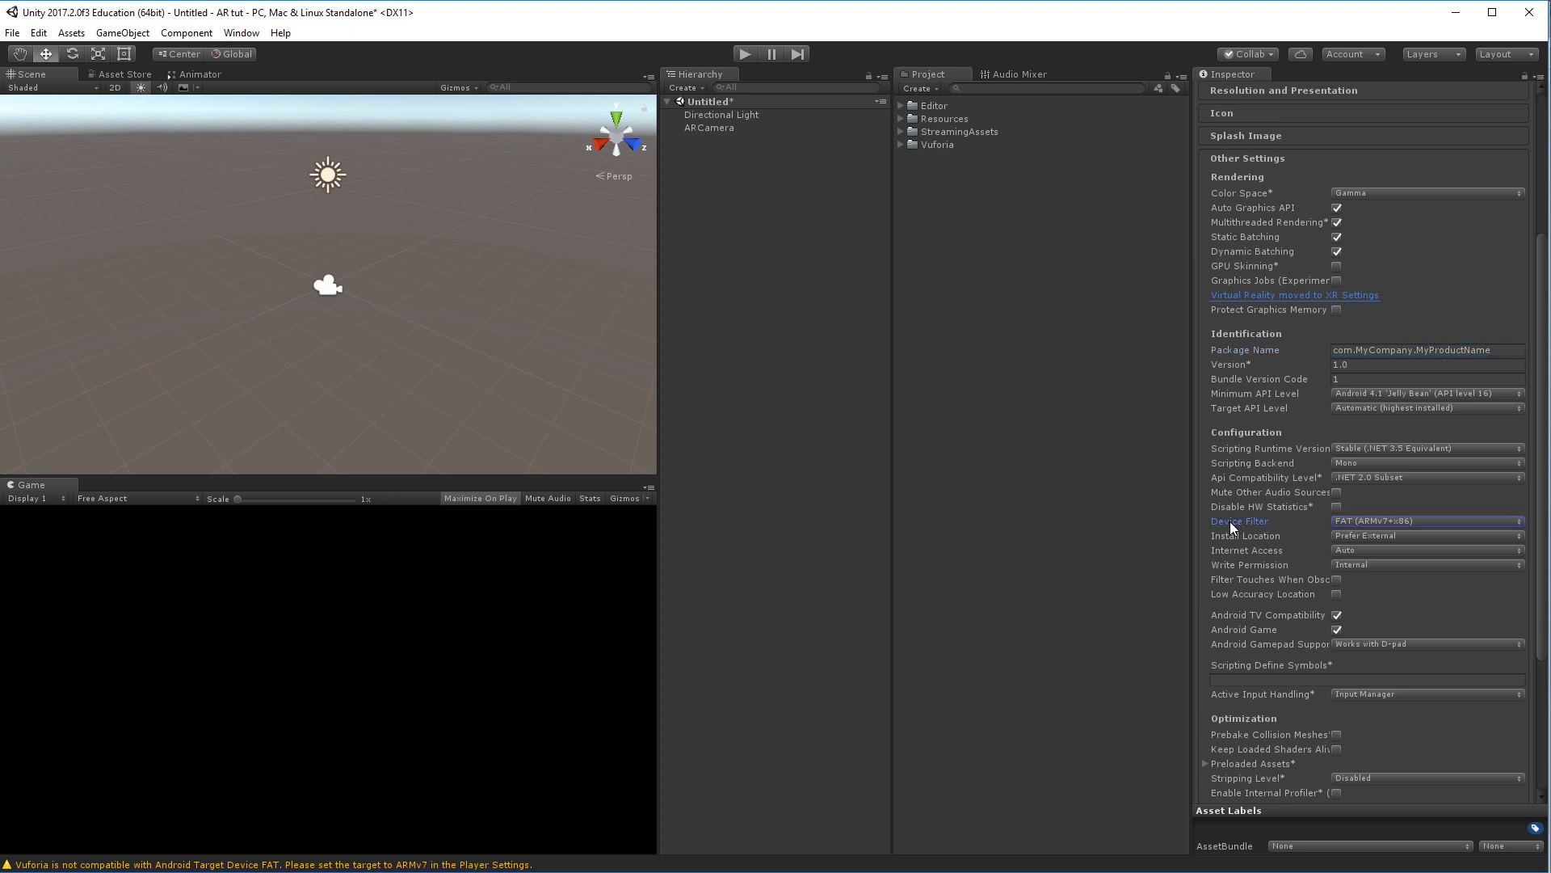
{"action": "left_click", "coordinate": [1375, 523]}
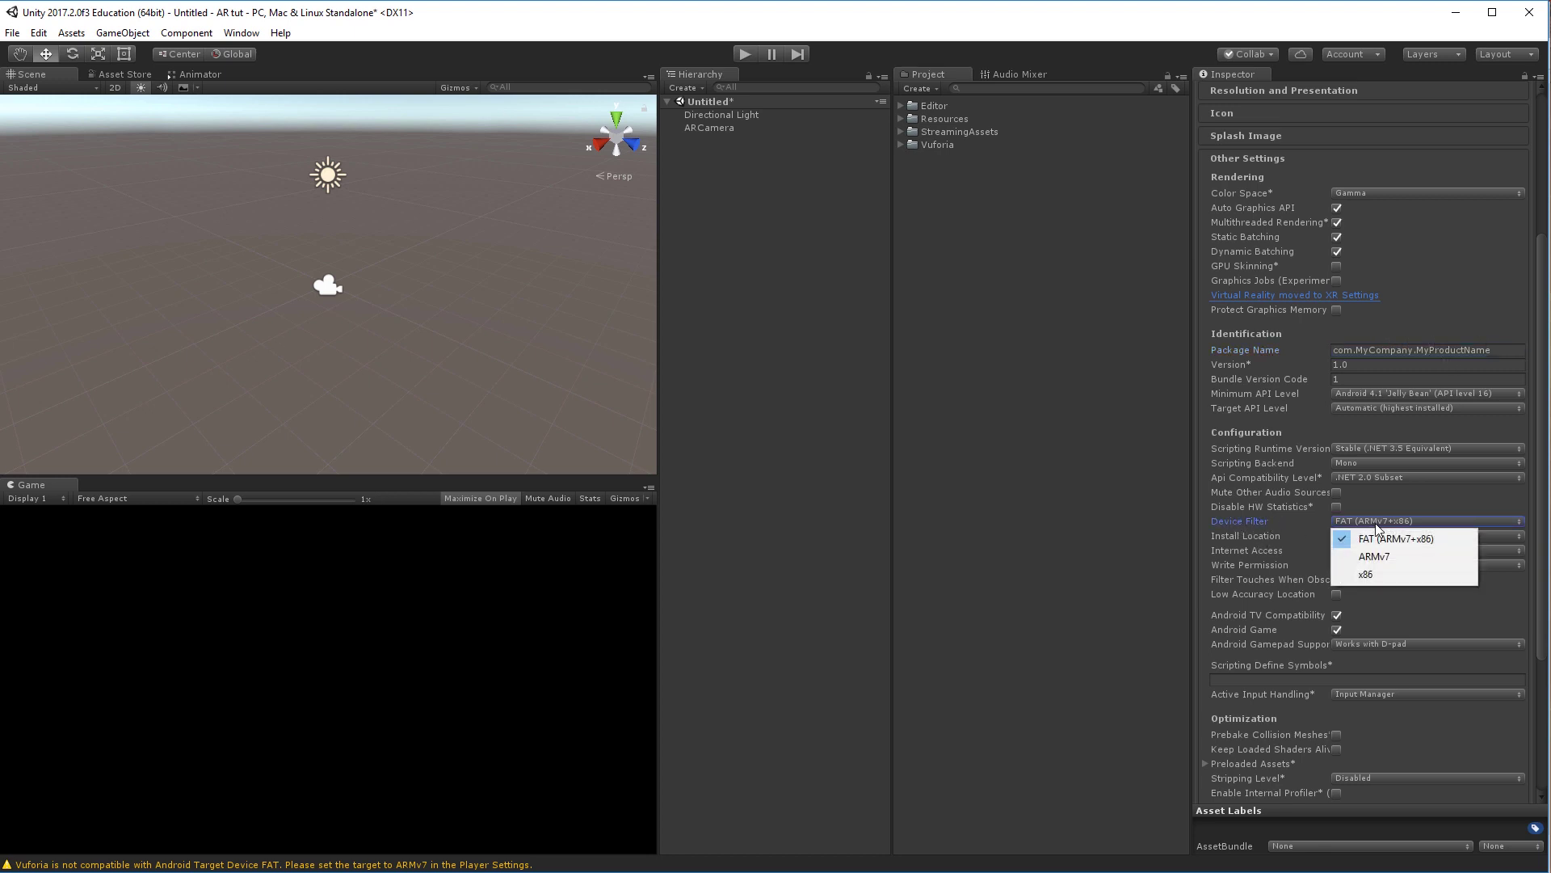
{"action": "left_click", "coordinate": [1417, 553]}
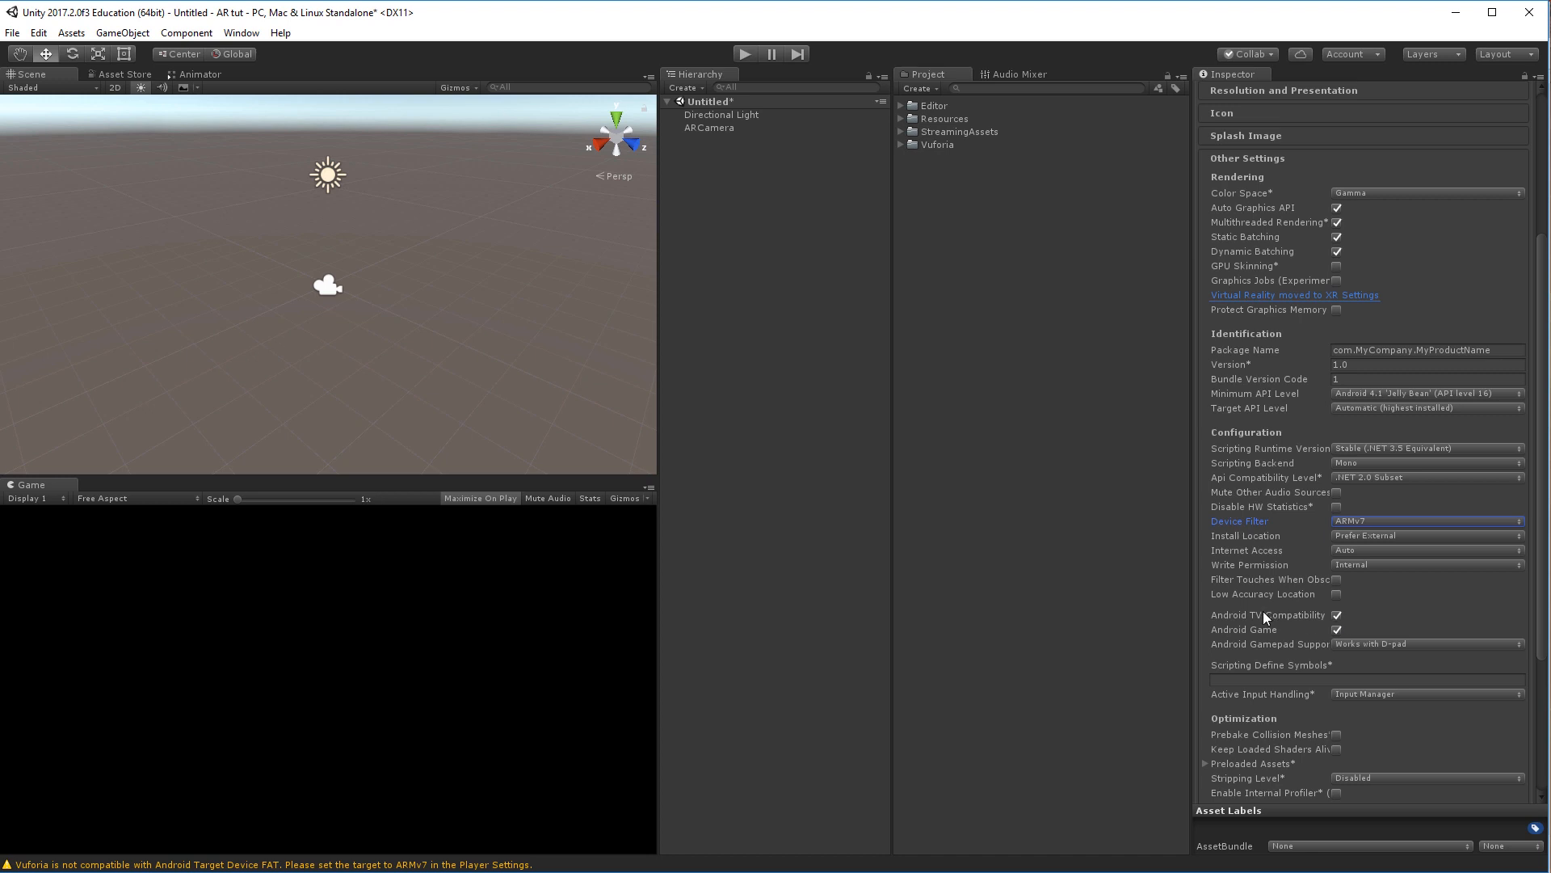
{"action": "left_click", "coordinate": [1338, 616]}
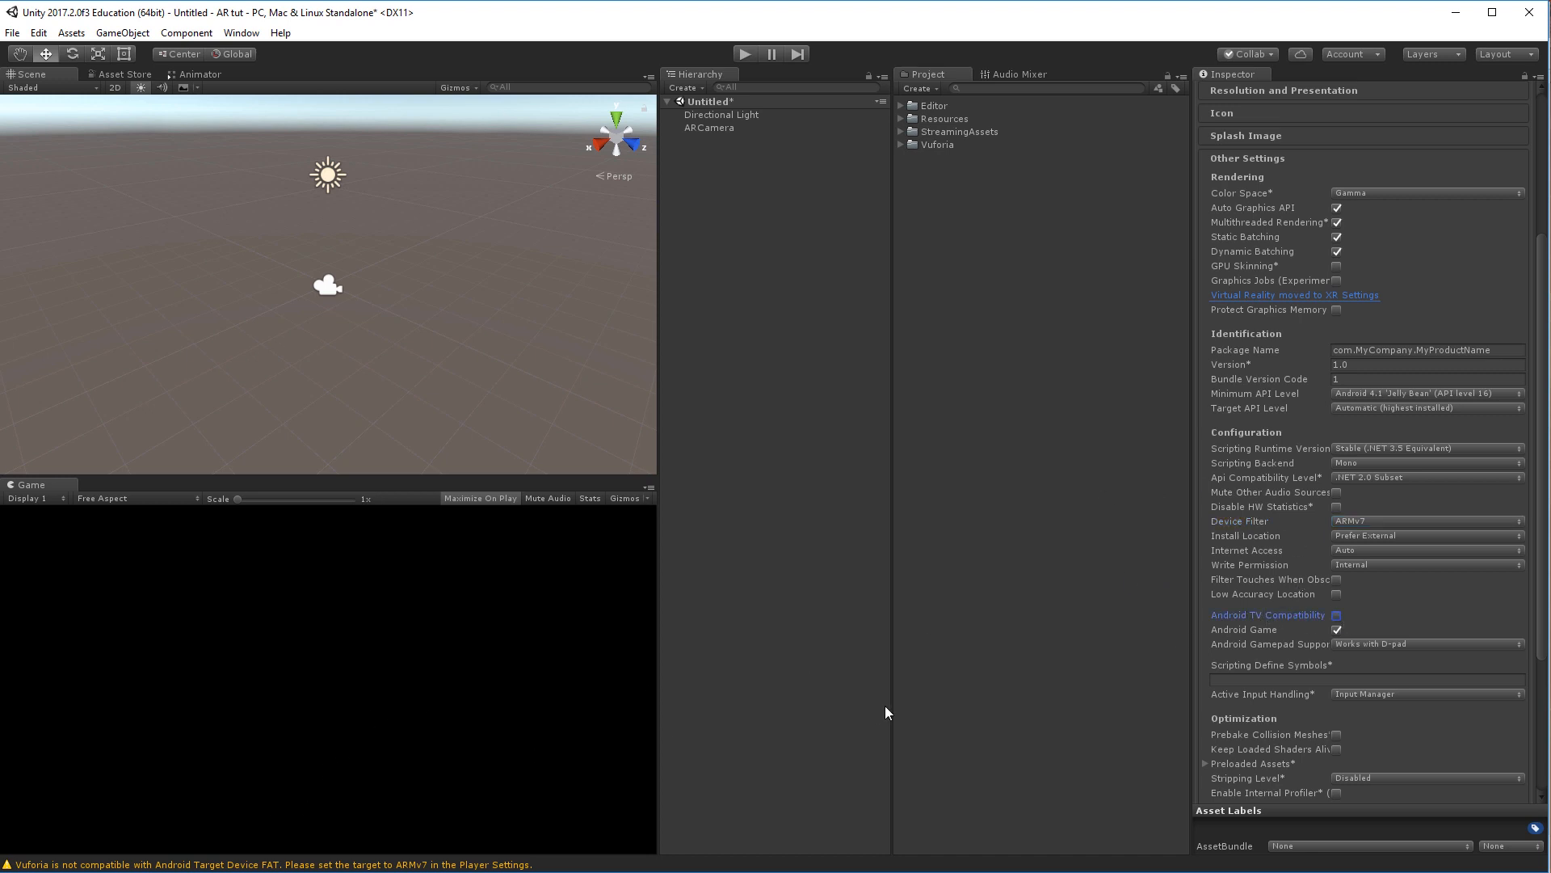
{"action": "left_click", "coordinate": [717, 127]}
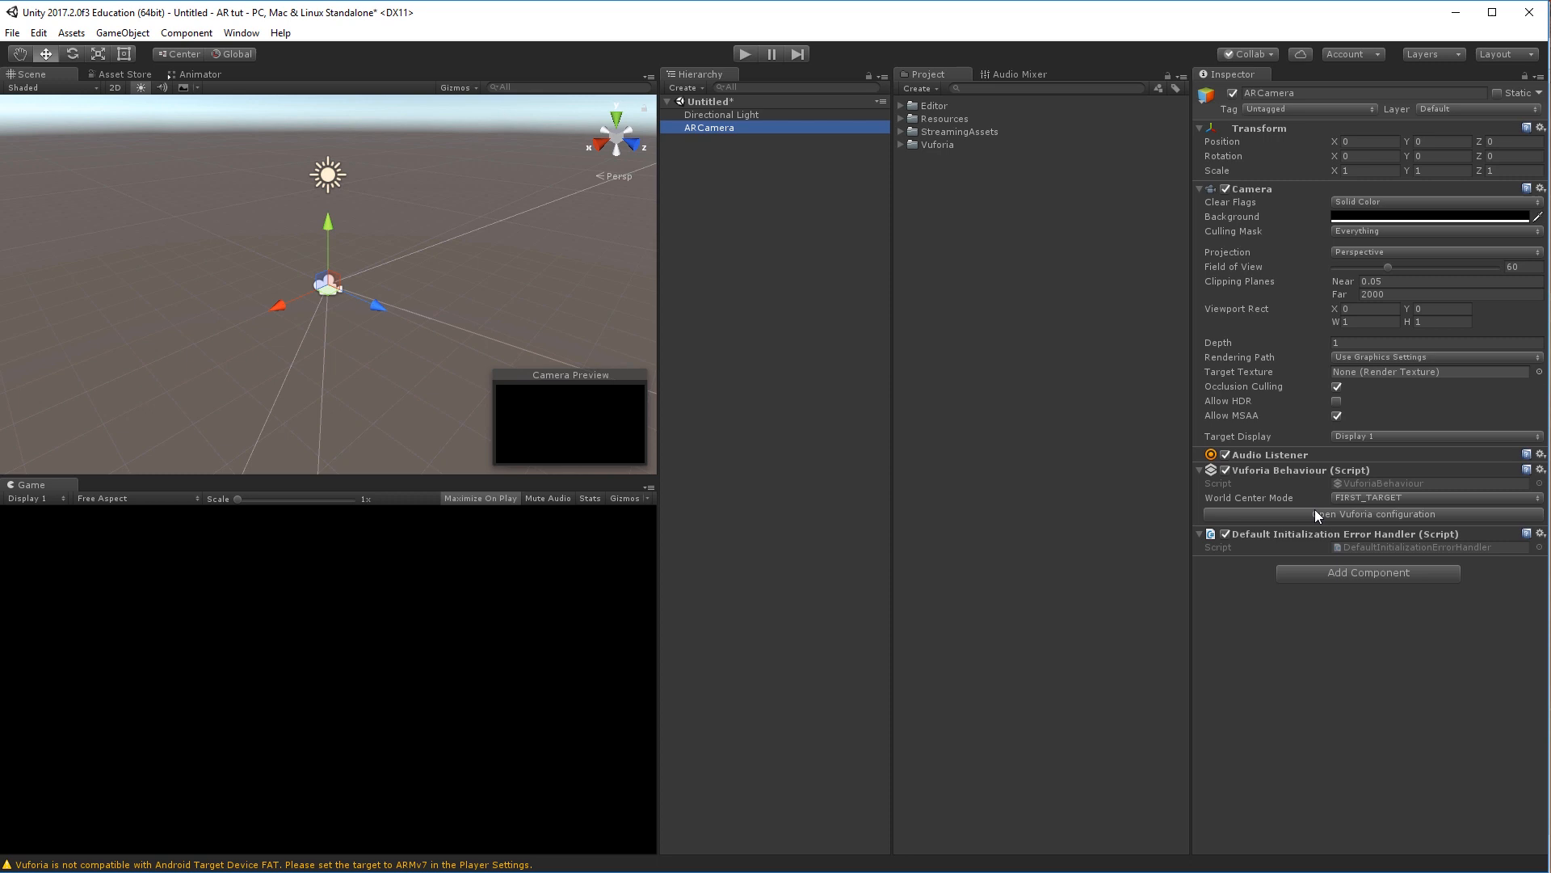
- Copy the license key from the portal and paste it into the Vuforia configuration's App License Key
{"action": "left_click", "coordinate": [1379, 515]}
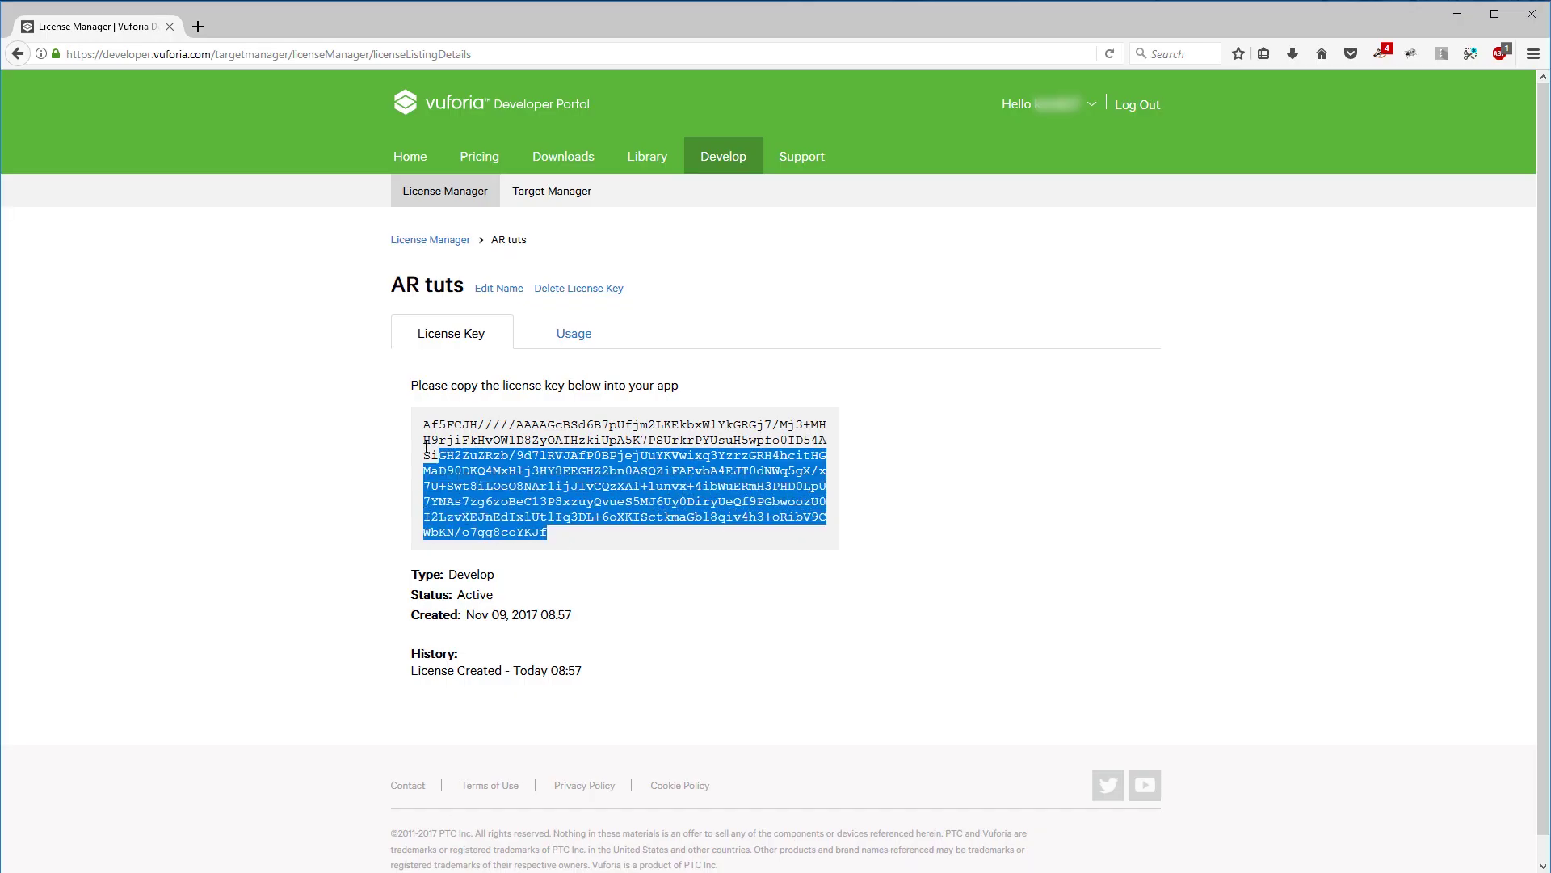
{"action": "left_click_drag", "start_coordinate": [548, 534], "coordinate": [424, 426]}
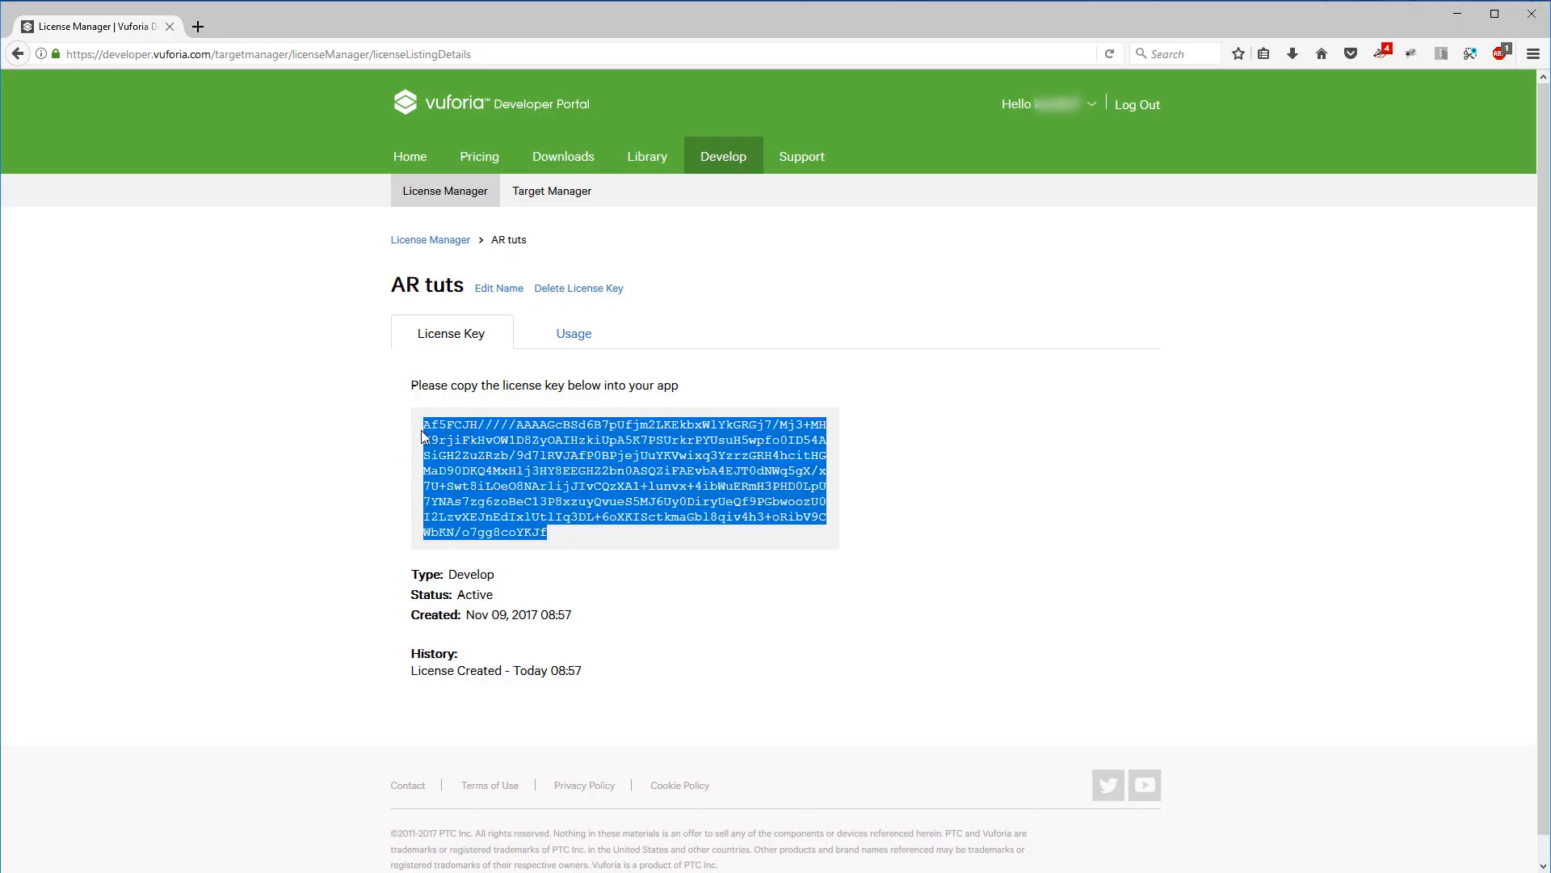
{"action": "key", "text": "ctrl+c"}
{"action": "key", "text": "alt+Tab"}
{"action": "left_click", "coordinate": [1357, 163]}
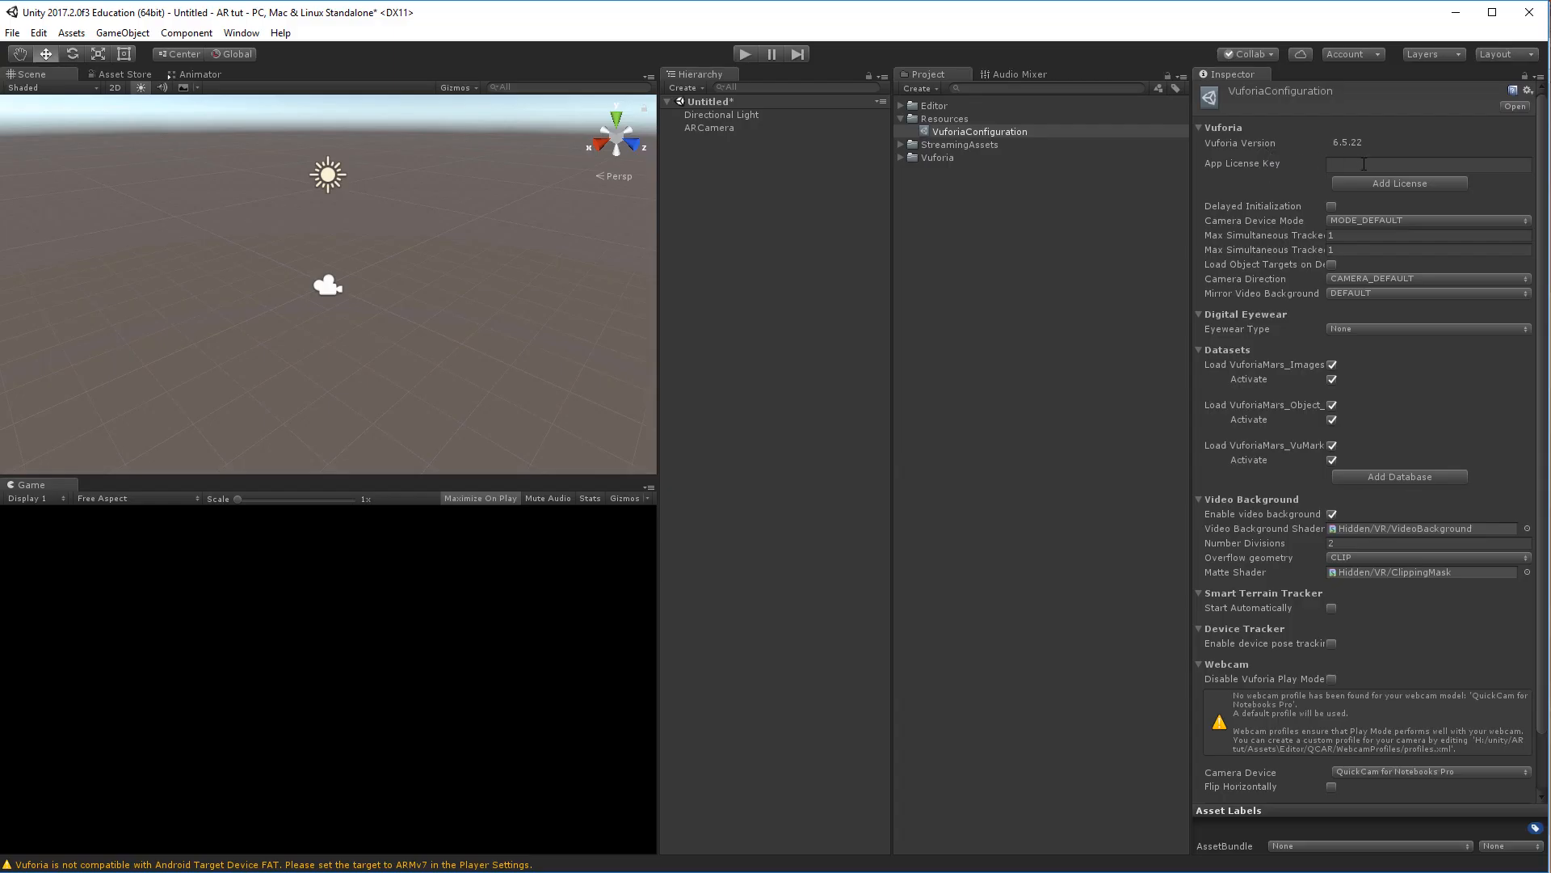
{"action": "key", "text": "ctrl+v"}
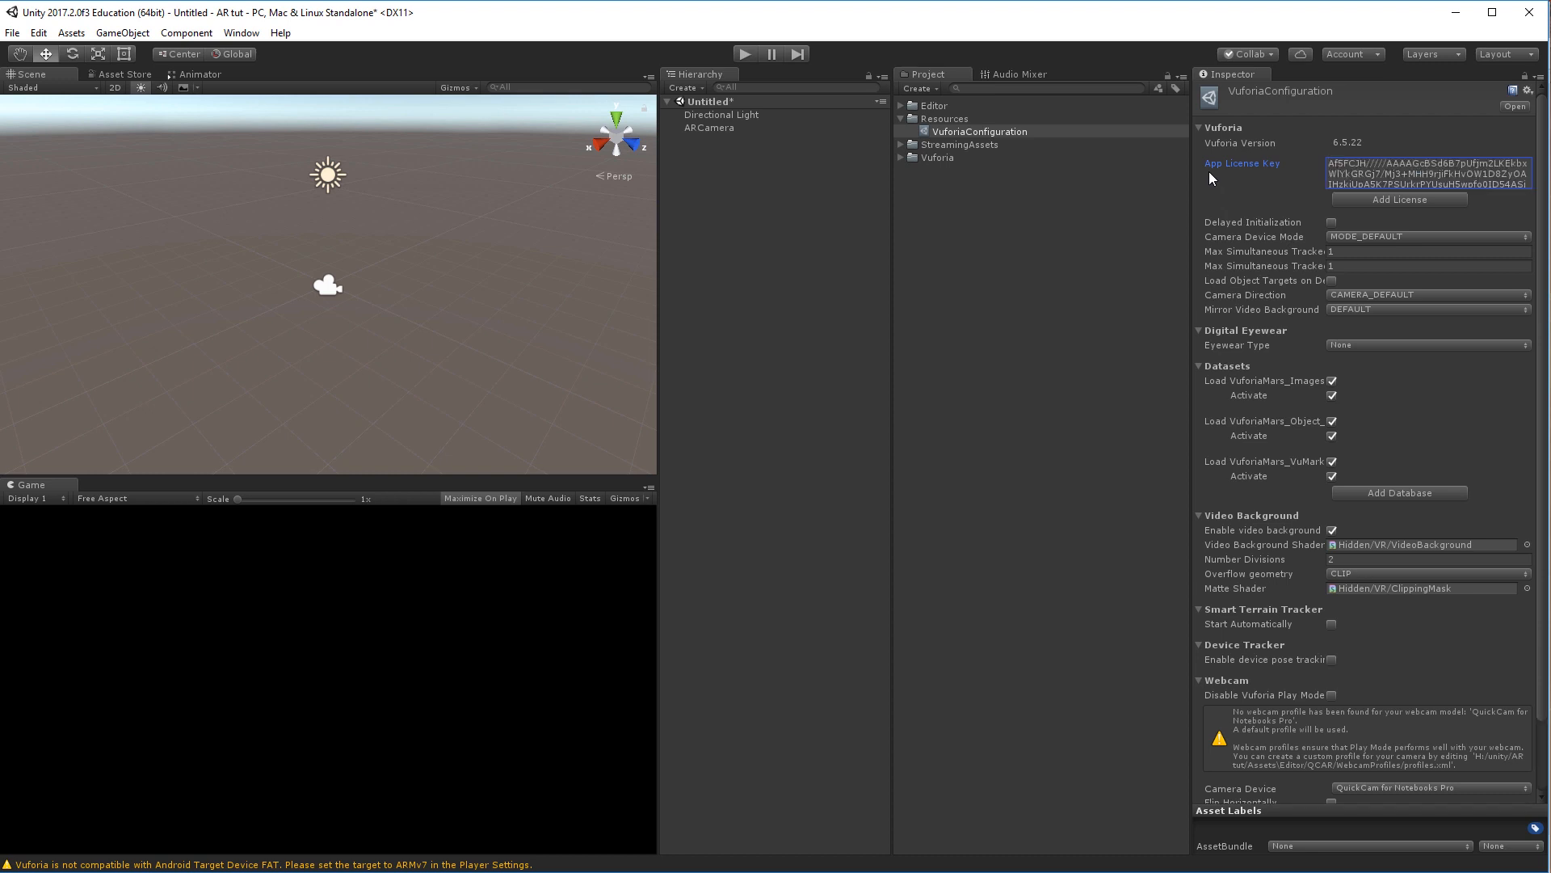
{"action": "left_click", "coordinate": [1174, 167]}
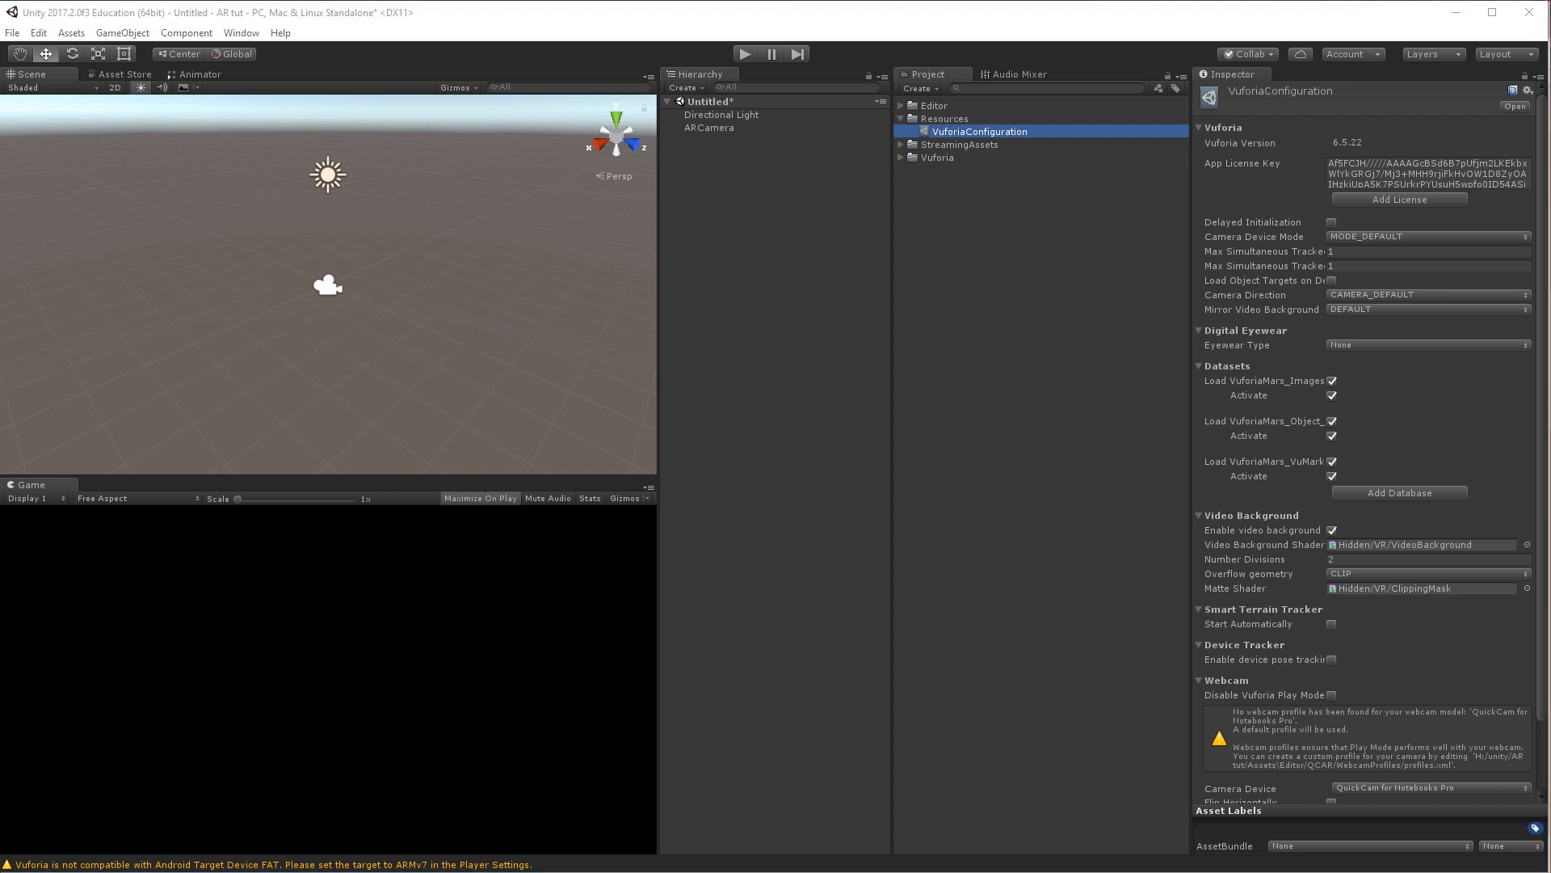
- Create a device database named ARtut in the Target Manager and open it
{"action": "key", "text": "alt+Tab"}
{"action": "left_click", "coordinate": [552, 190]}
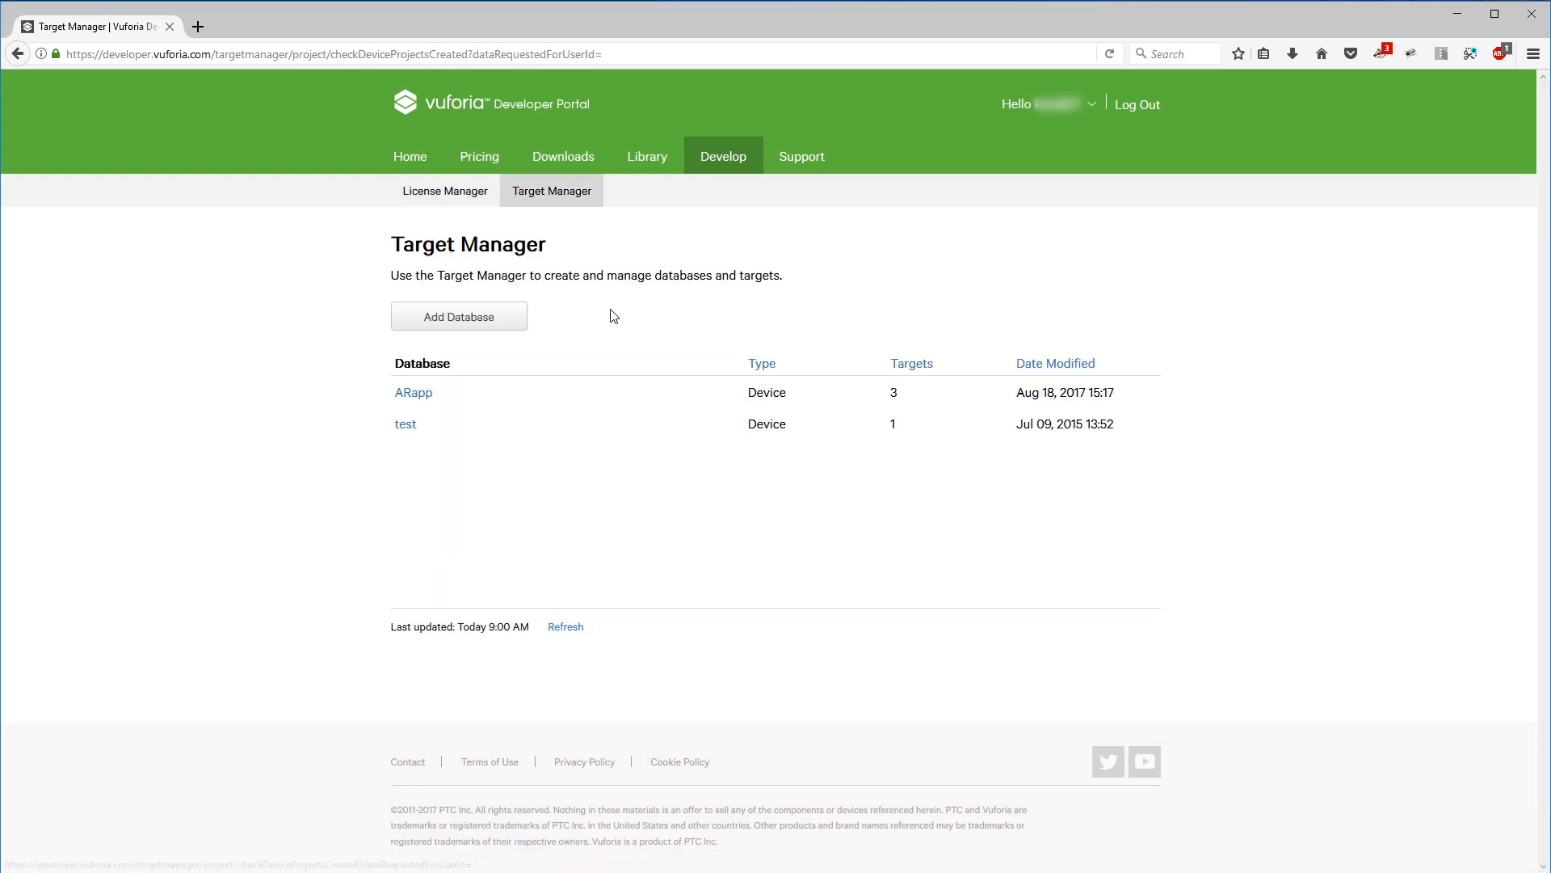
{"action": "left_click", "coordinate": [506, 322]}
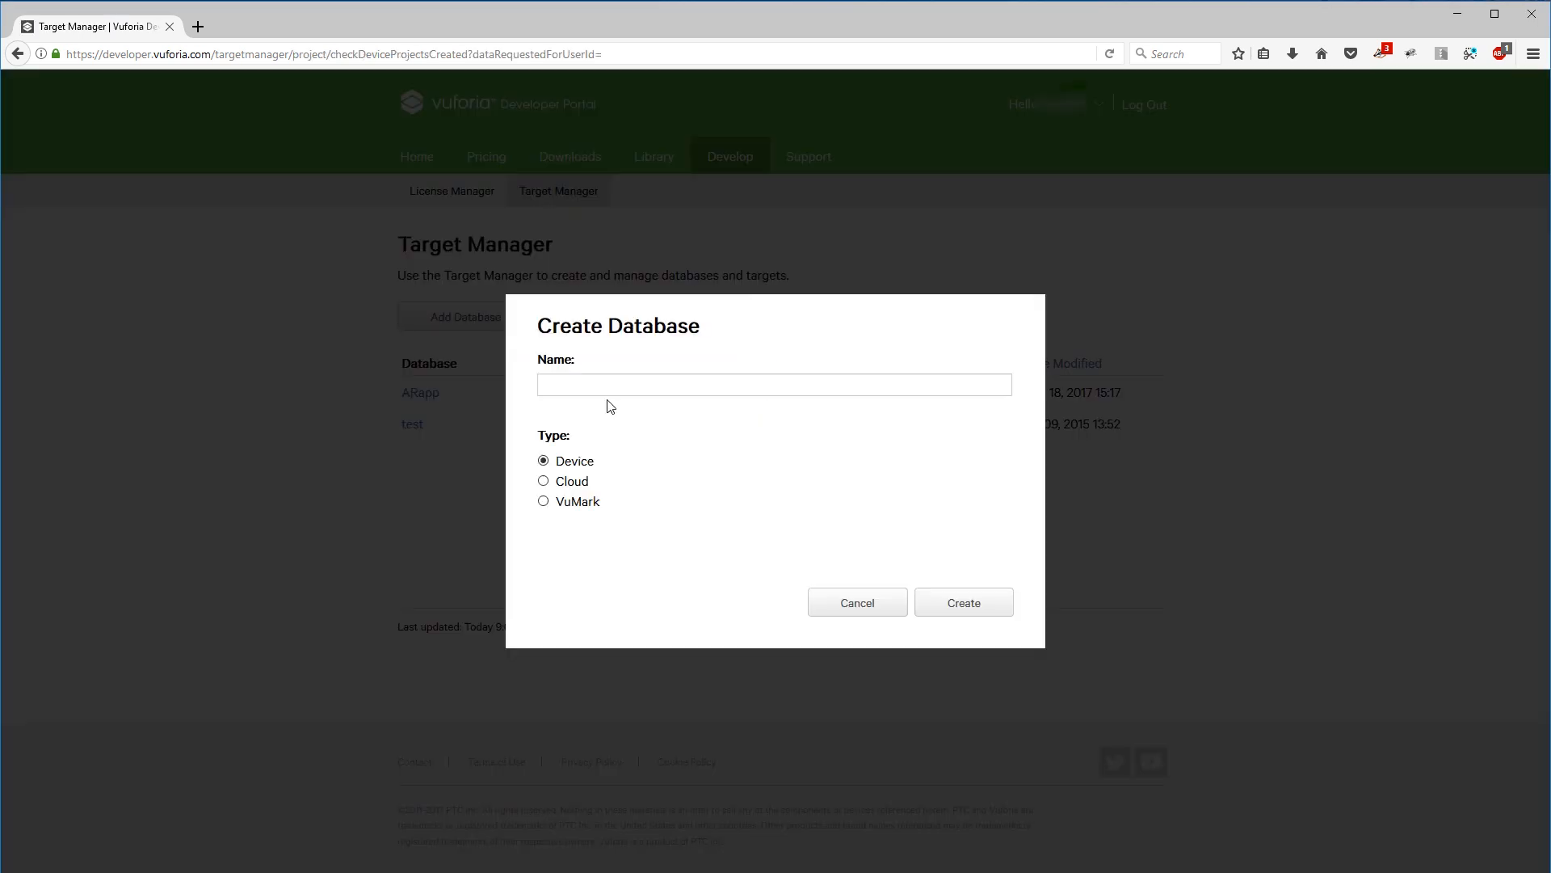
{"action": "type", "text": "ARtut"}
{"action": "left_click", "coordinate": [964, 603]}
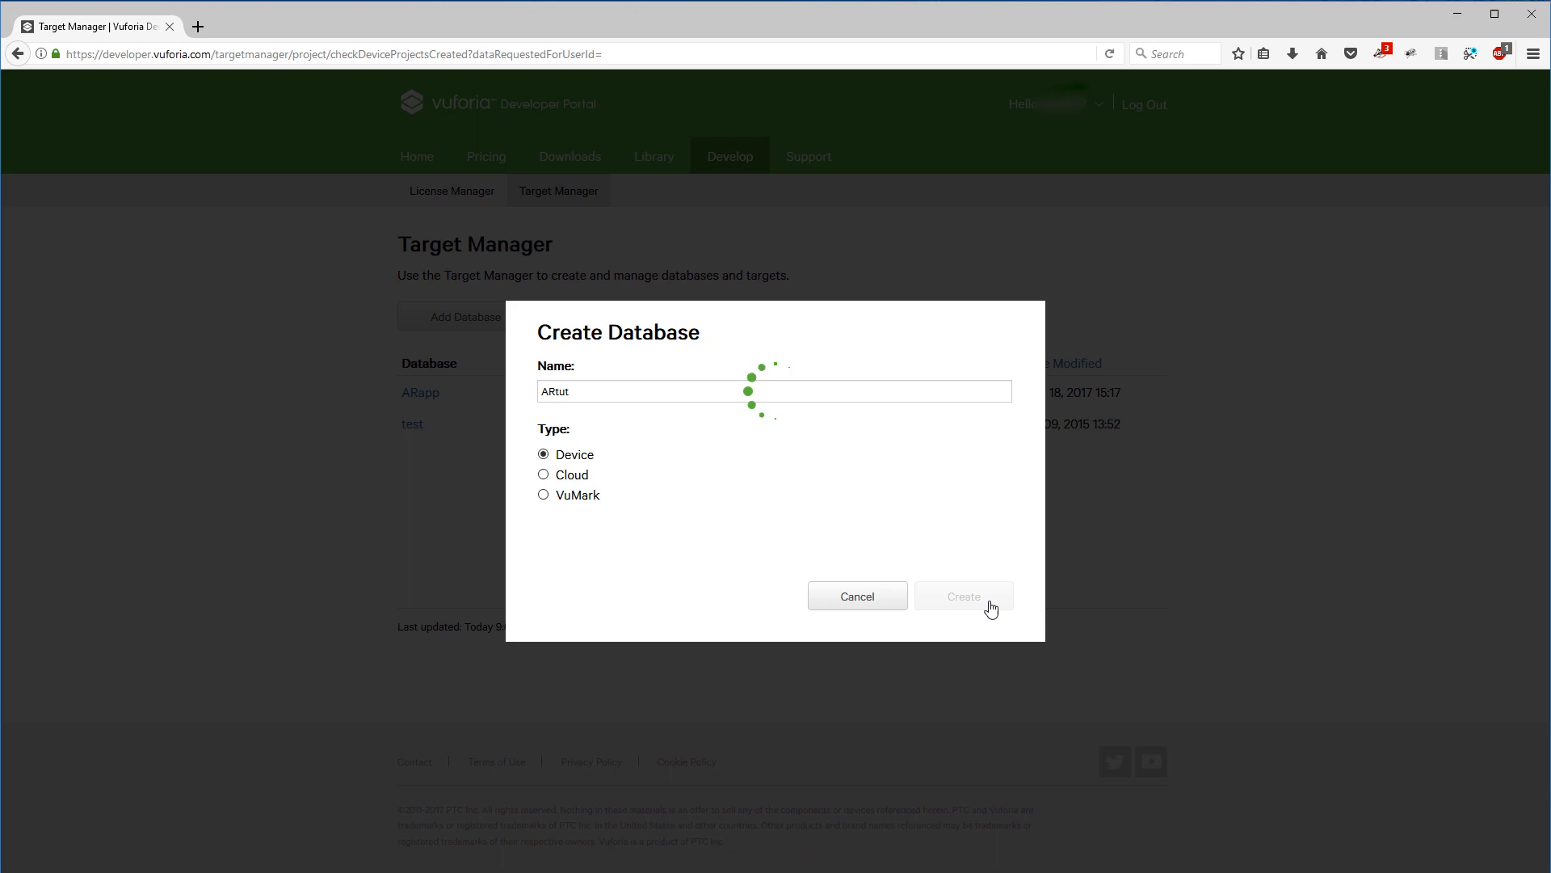
{"action": "left_click", "coordinate": [417, 426]}
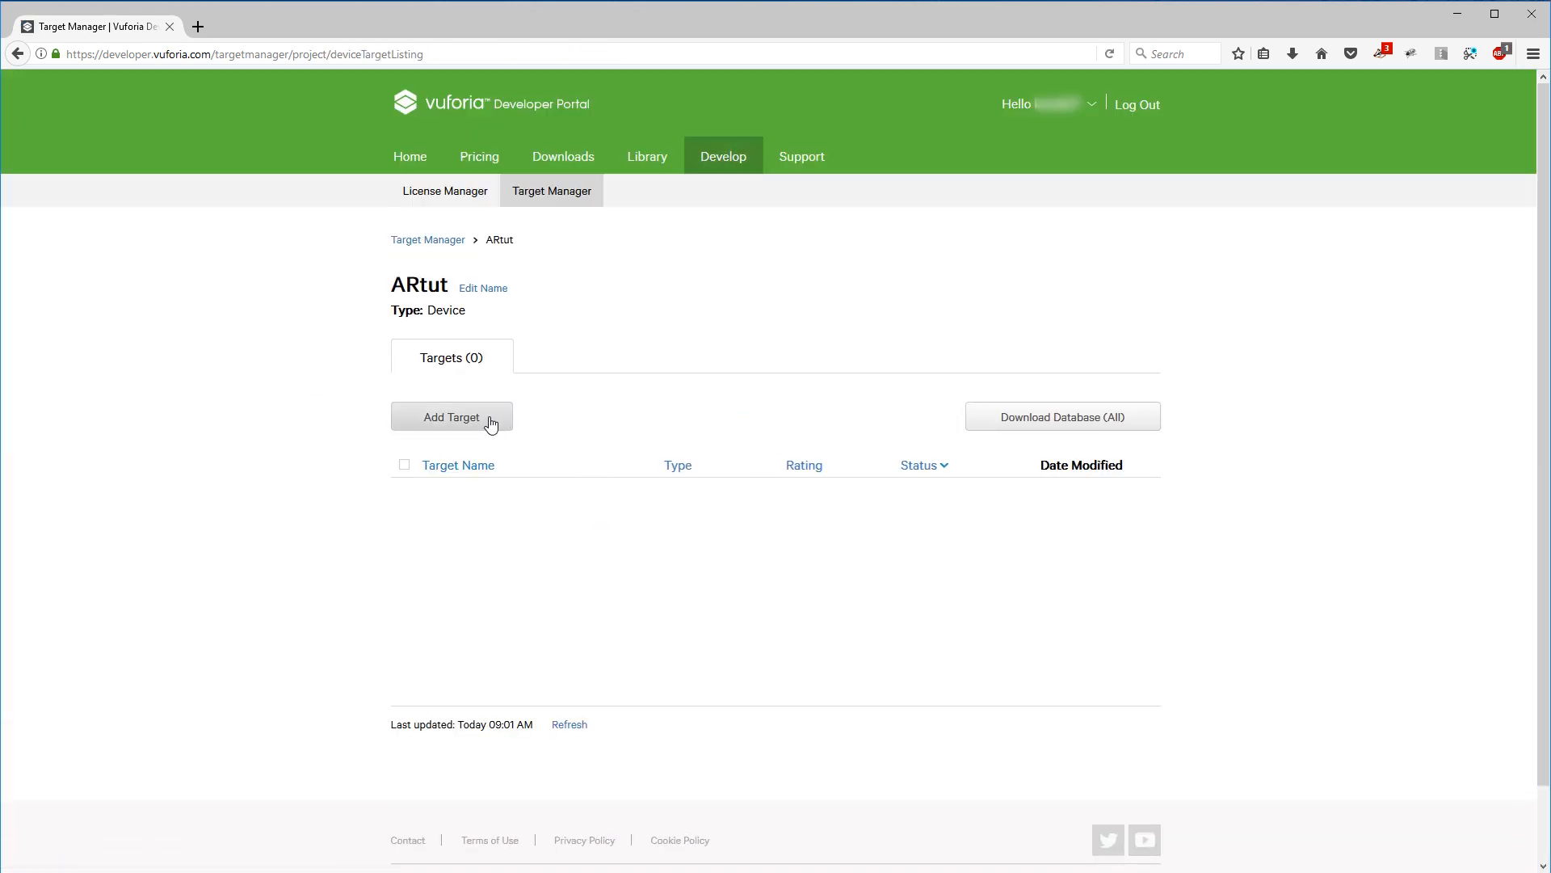
- Add lacie_target.jpg as a single-image target of width 5 to ARtut
{"action": "left_click", "coordinate": [490, 422]}
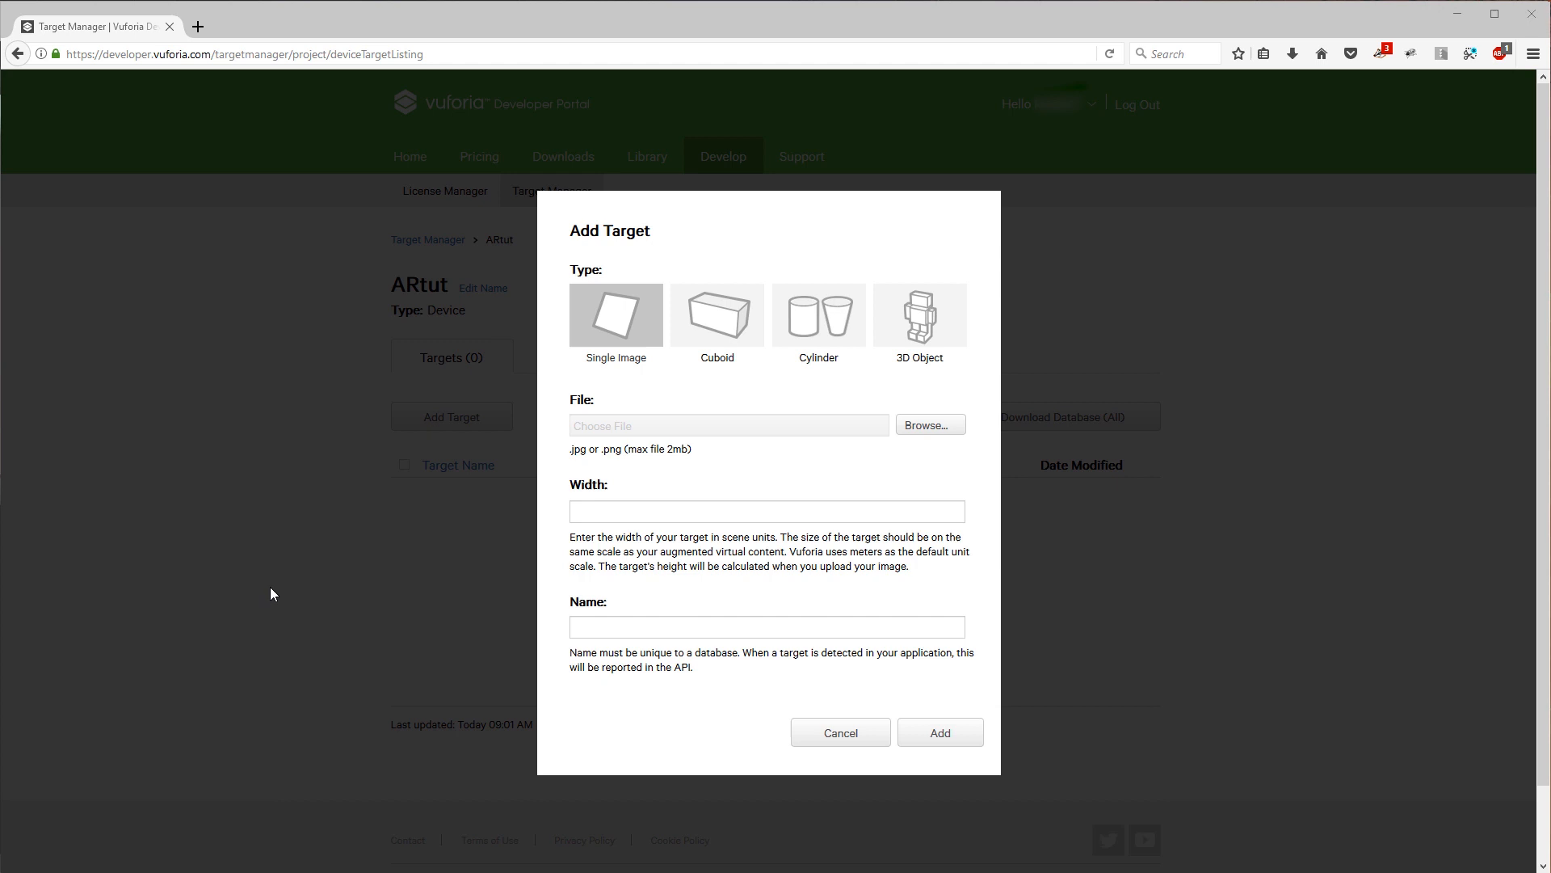
{"action": "left_click_drag", "start_coordinate": [272, 594], "coordinate": [921, 427]}
{"action": "type", "text": "5"}
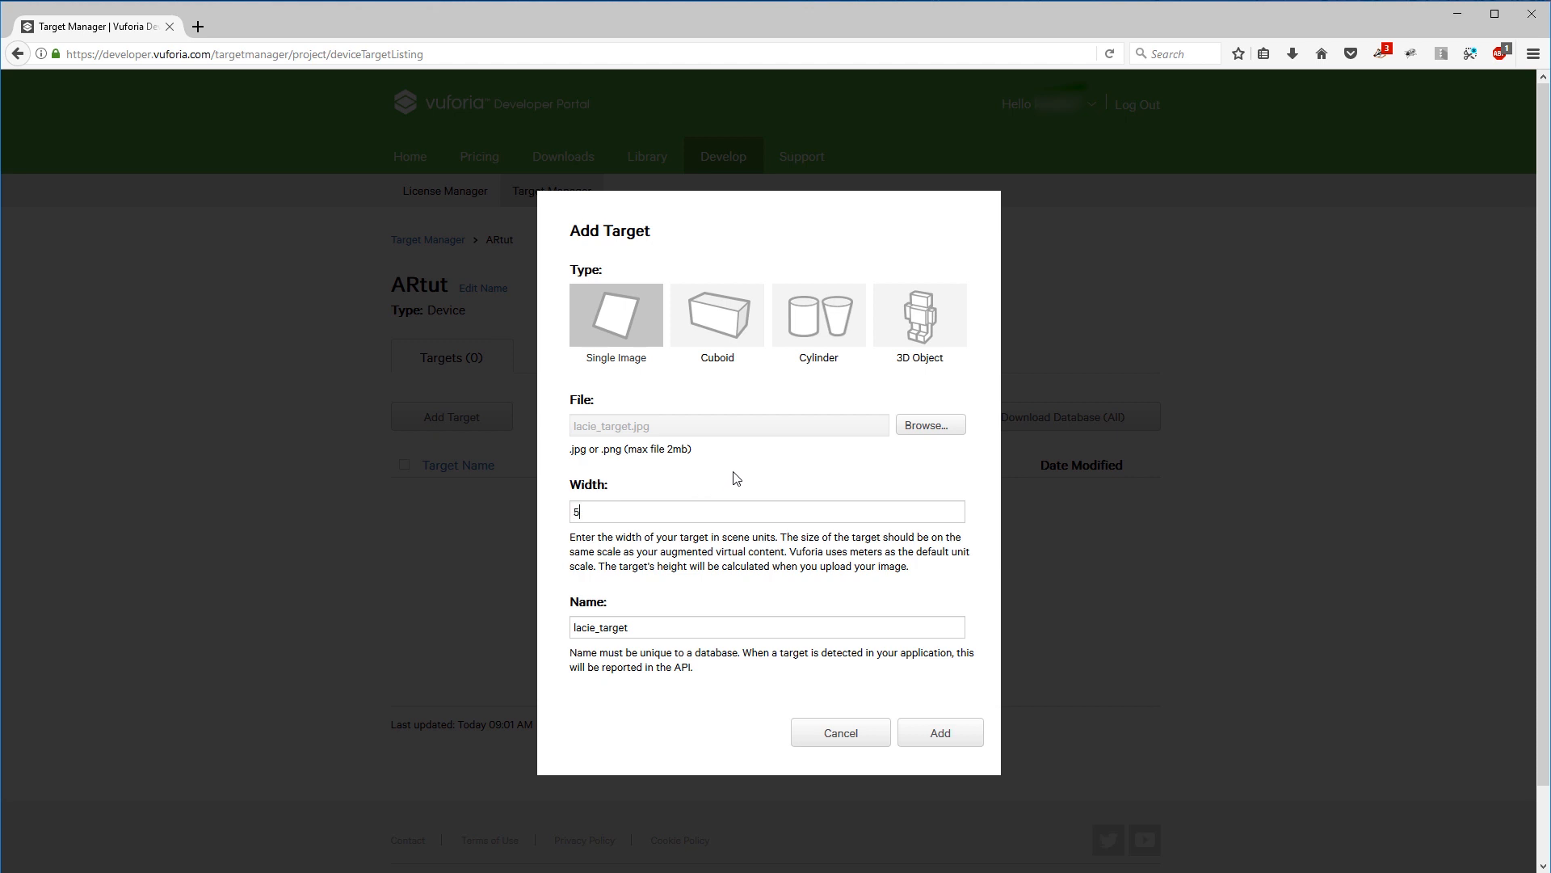
{"action": "left_click", "coordinate": [940, 733]}
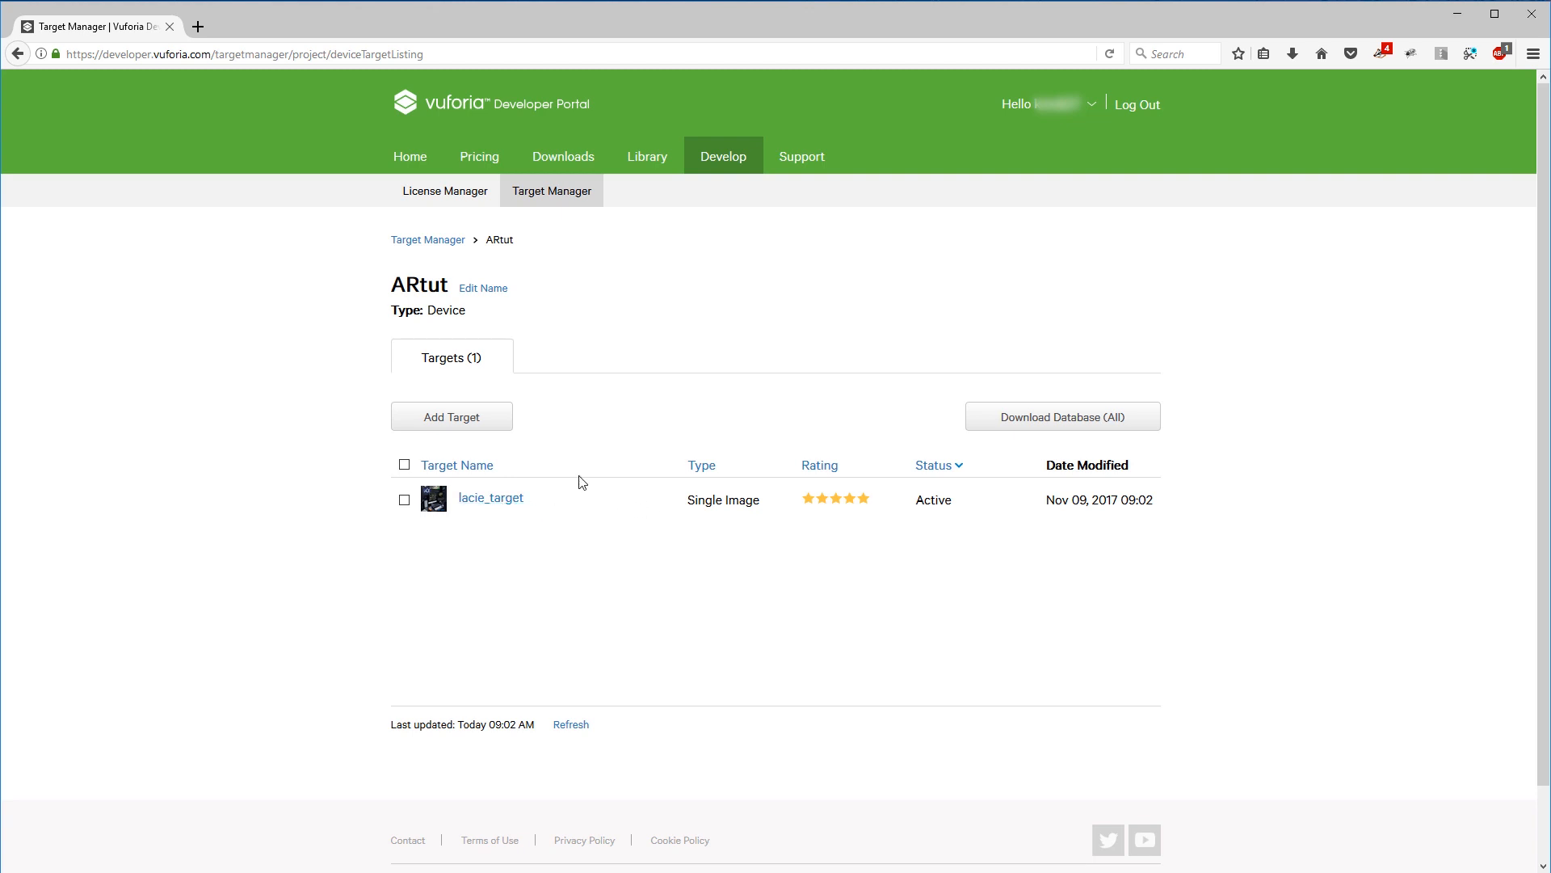
{"action": "left_click", "coordinate": [505, 501]}
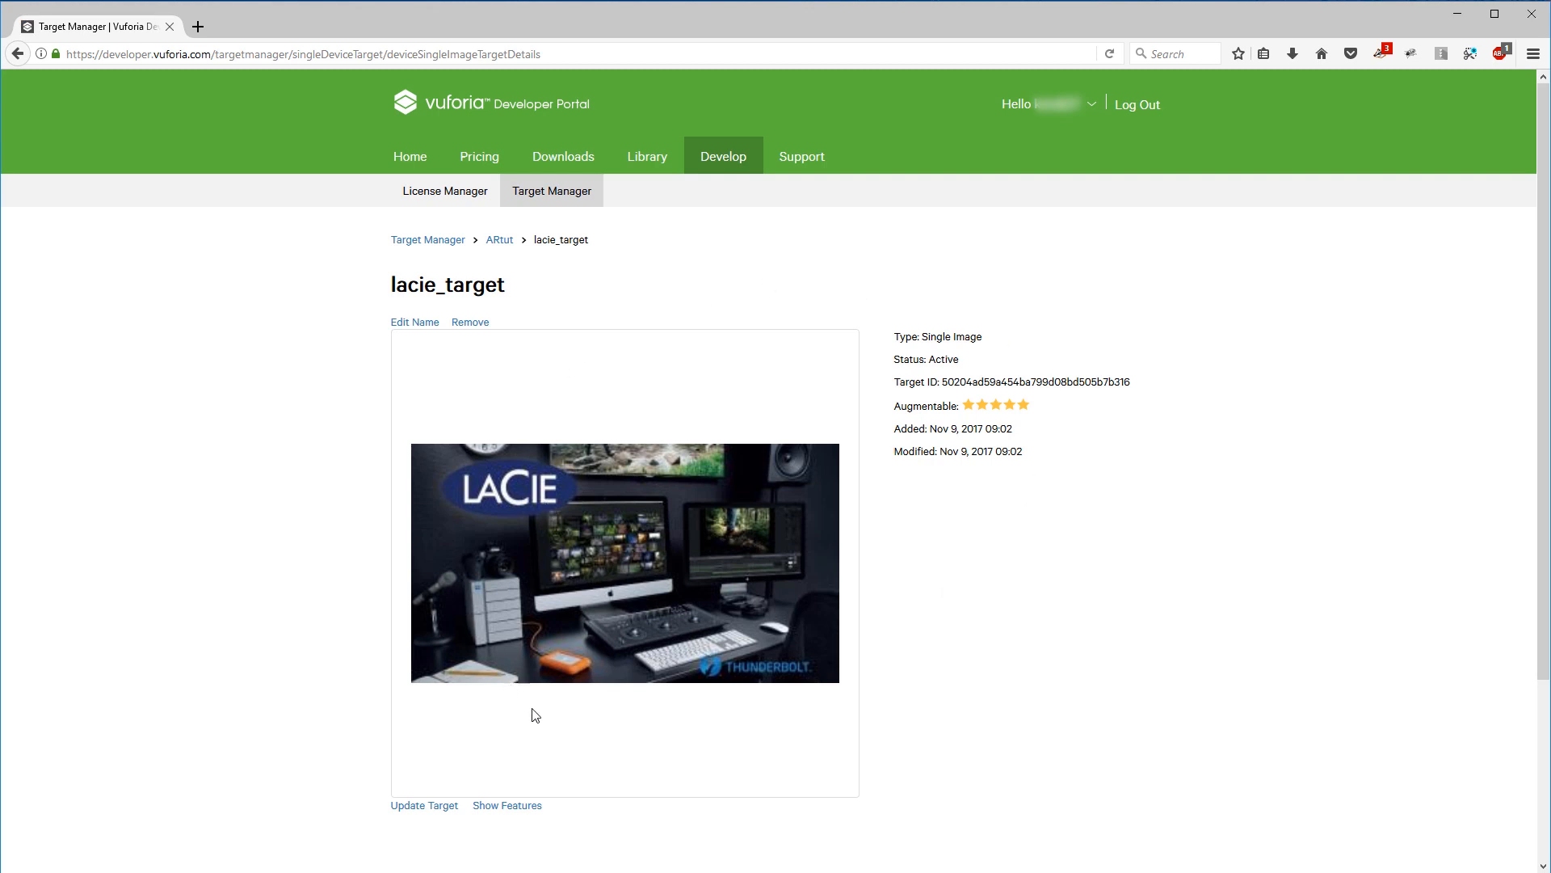
{"action": "left_click", "coordinate": [506, 805]}
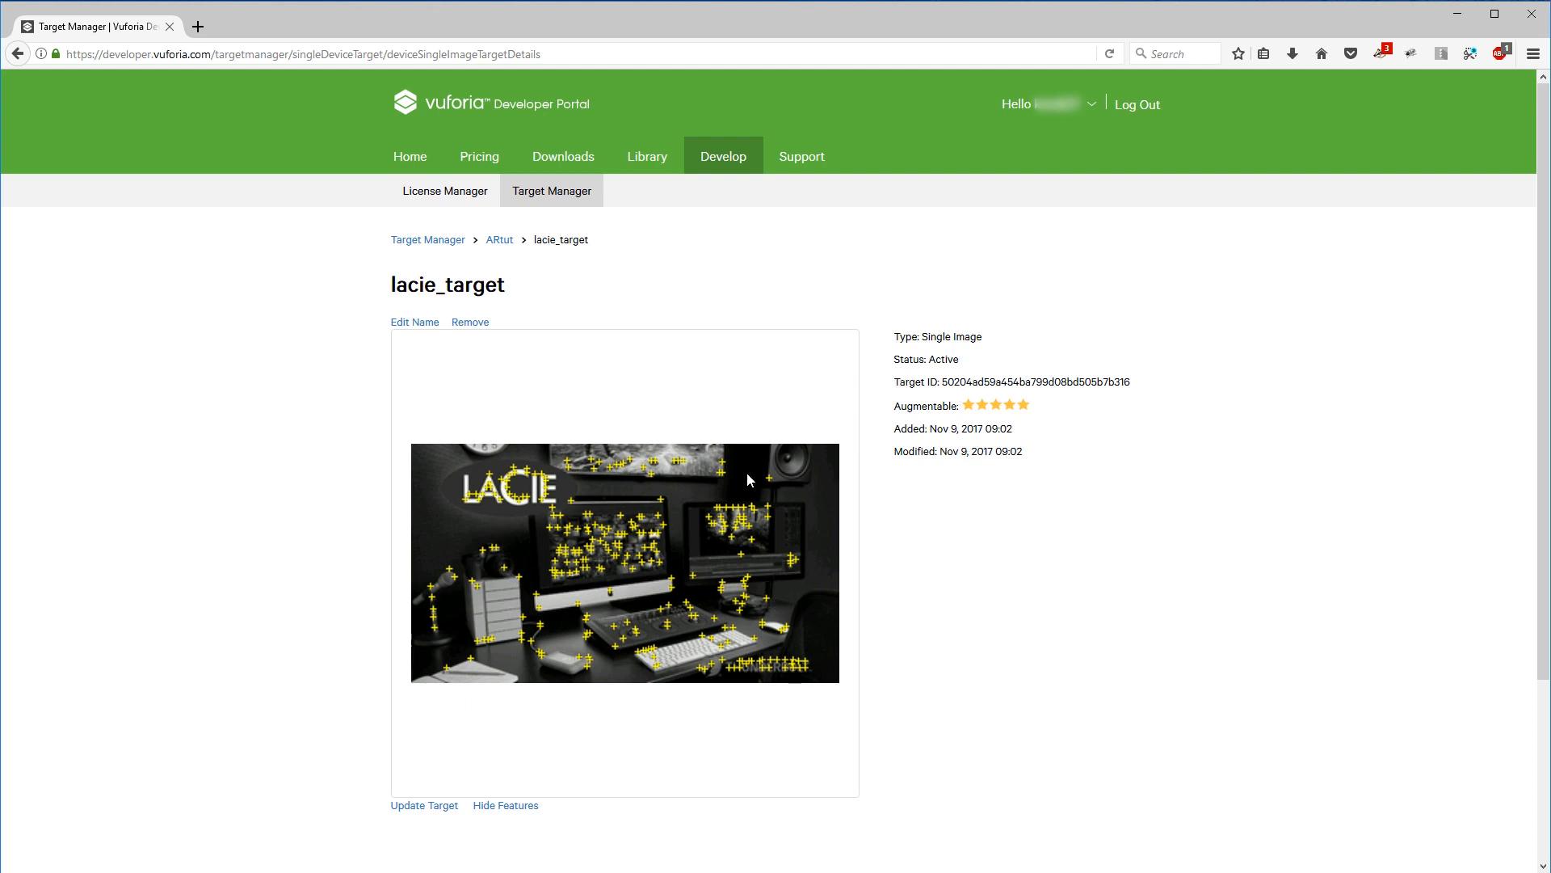
{"action": "left_click", "coordinate": [500, 239]}
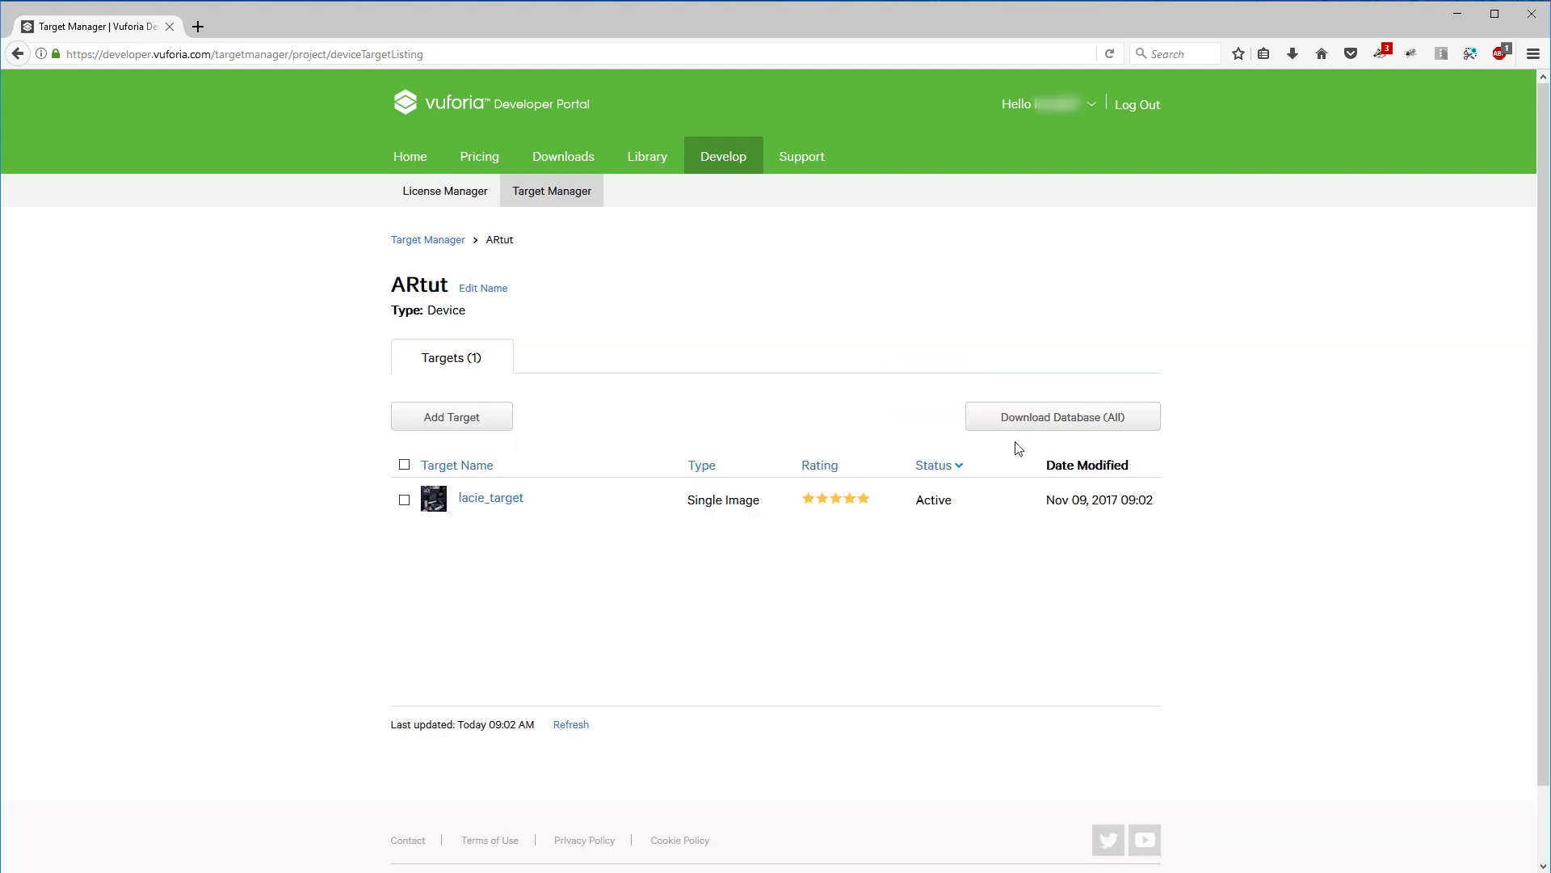
- Download the ARtut database for Unity Editor, saving ARtut.unitypackage, and return to Unity
{"action": "left_click", "coordinate": [1098, 421]}
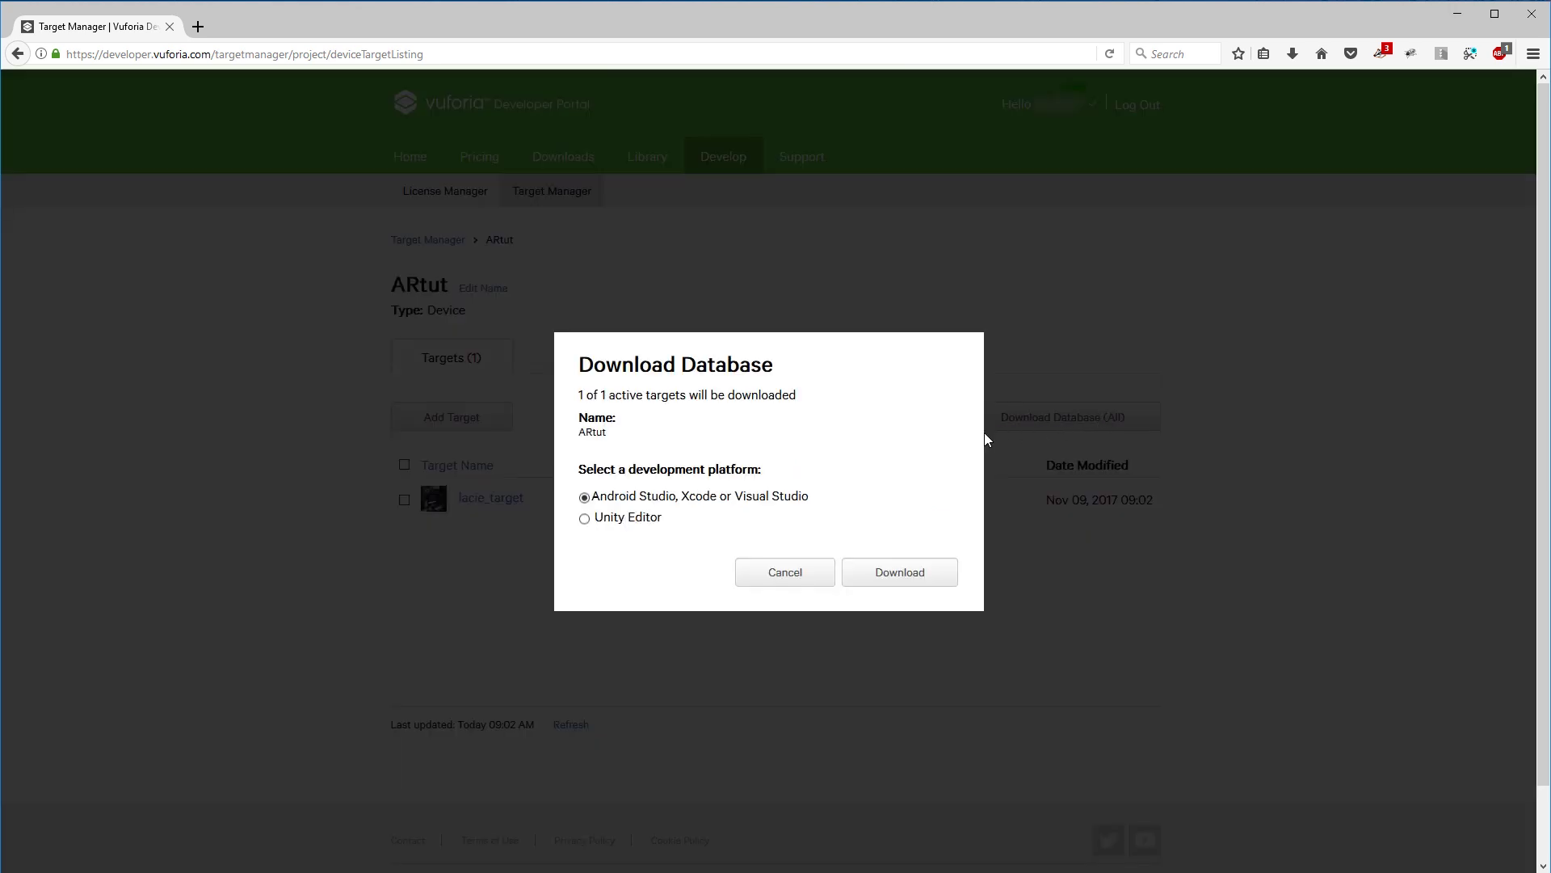
{"action": "left_click", "coordinate": [612, 519]}
{"action": "left_click", "coordinate": [899, 572]}
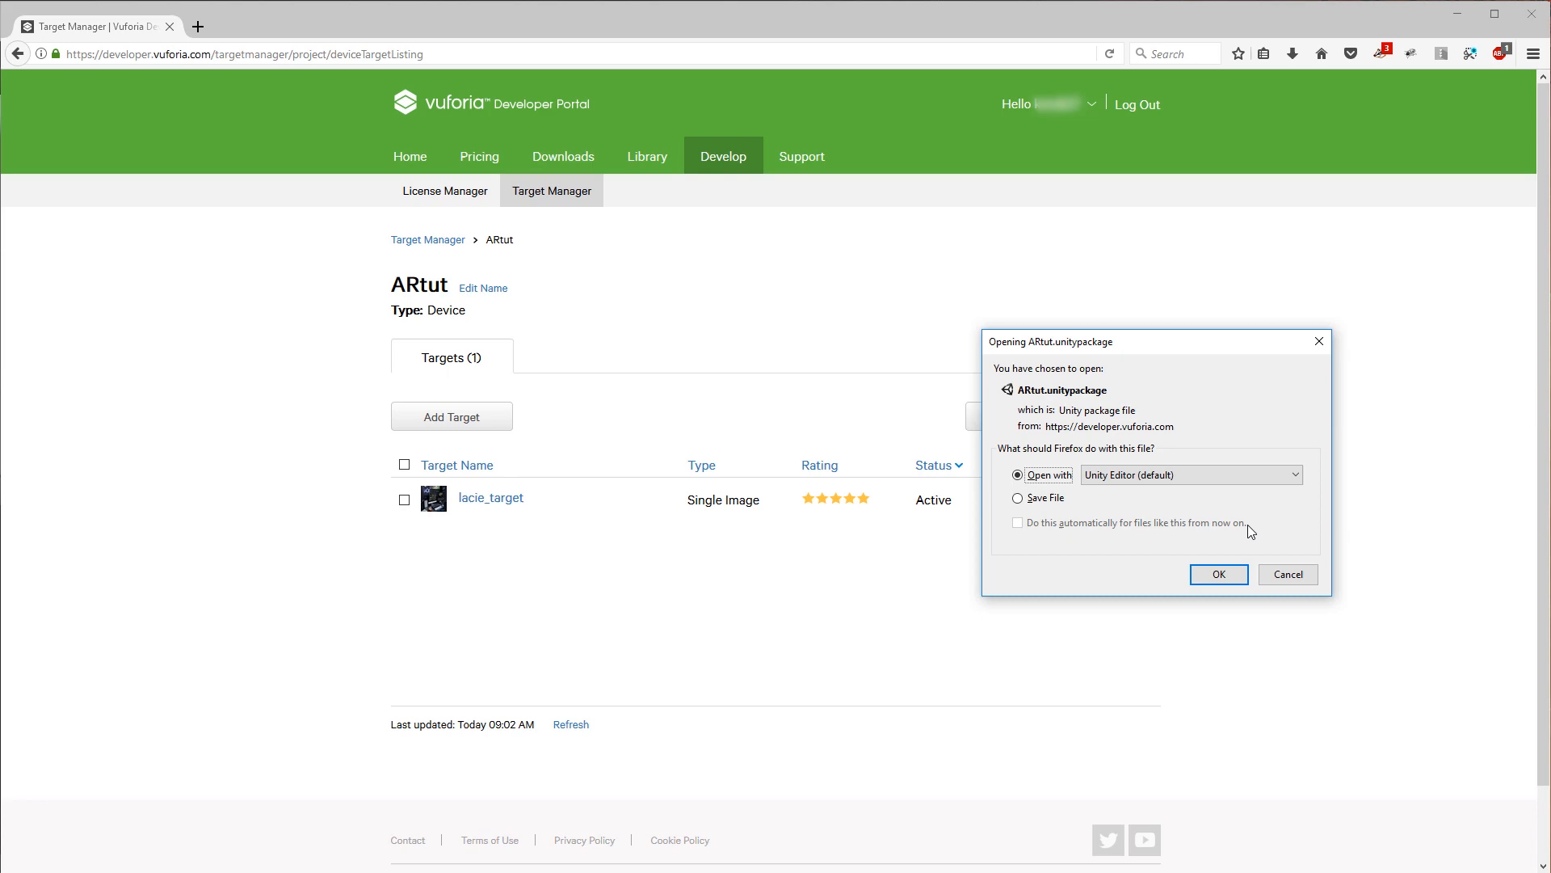
{"action": "left_click", "coordinate": [1034, 498]}
{"action": "left_click", "coordinate": [1219, 574]}
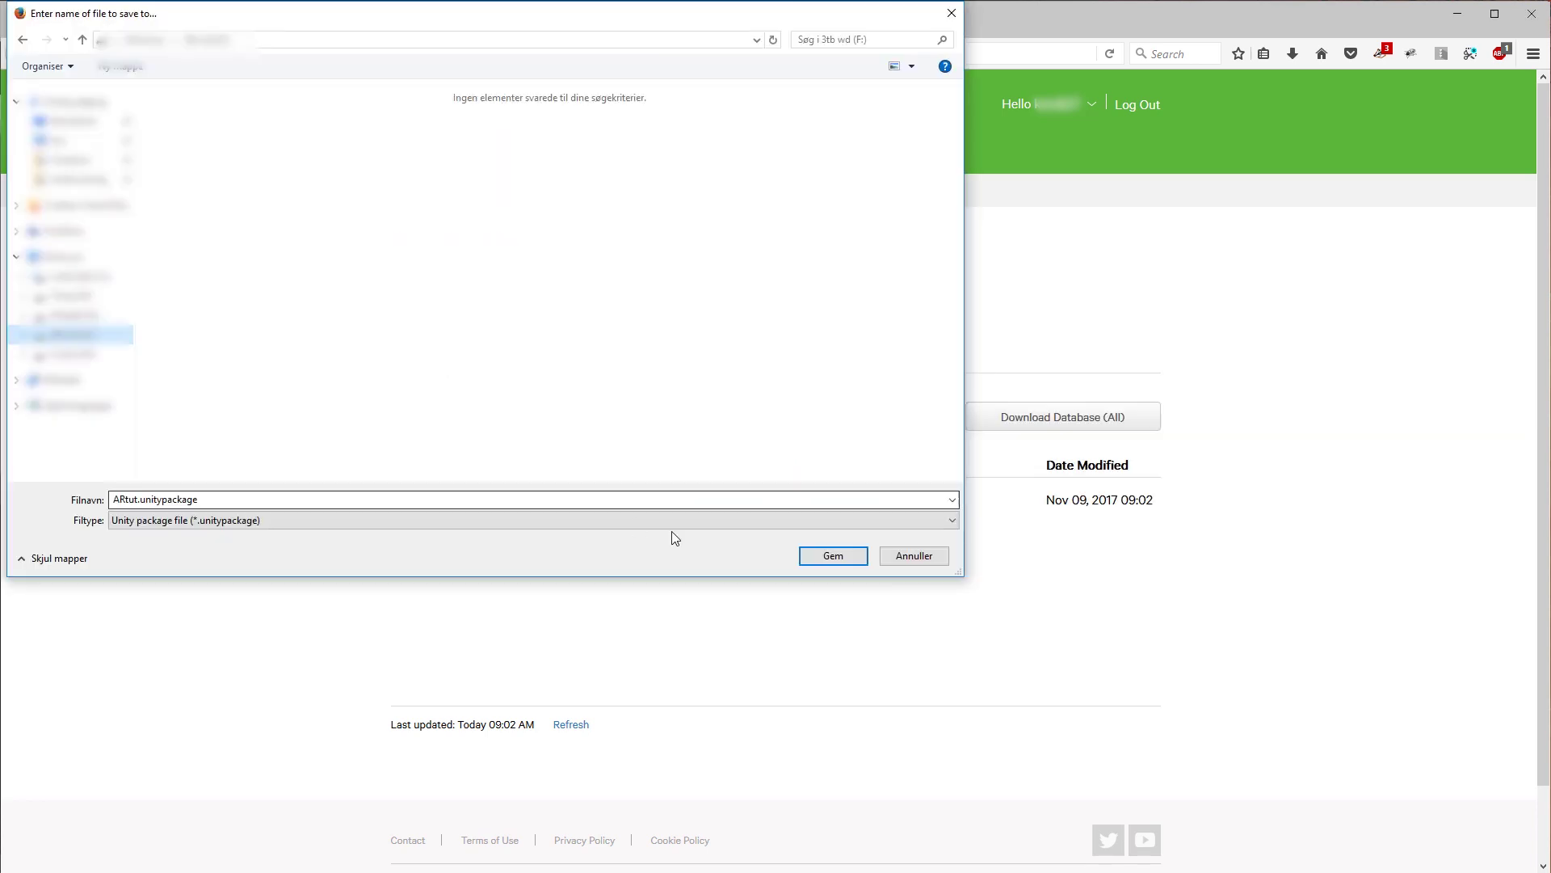
{"action": "left_click", "coordinate": [836, 558]}
{"action": "key", "text": "alt+Tab"}
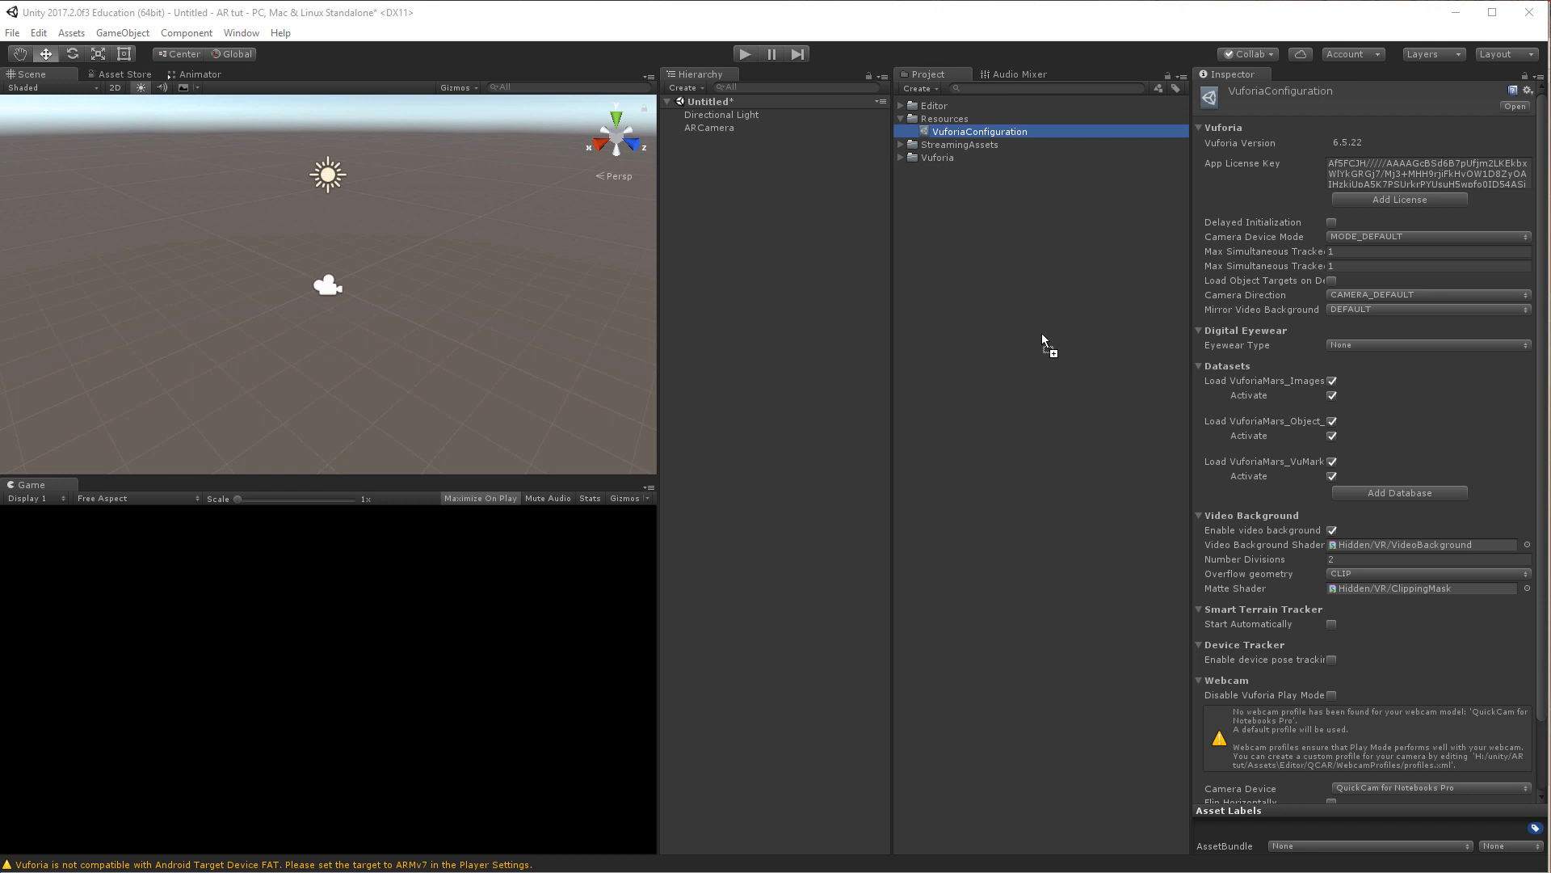
- Import ARtut.unitypackage with all its files into the project assets
{"action": "mouse_move", "coordinate": [894, 458]}
{"action": "left_mouse_down"}
{"action": "mouse_move", "coordinate": [917, 81]}
{"action": "mouse_move", "coordinate": [929, 180]}
{"action": "left_mouse_up"}
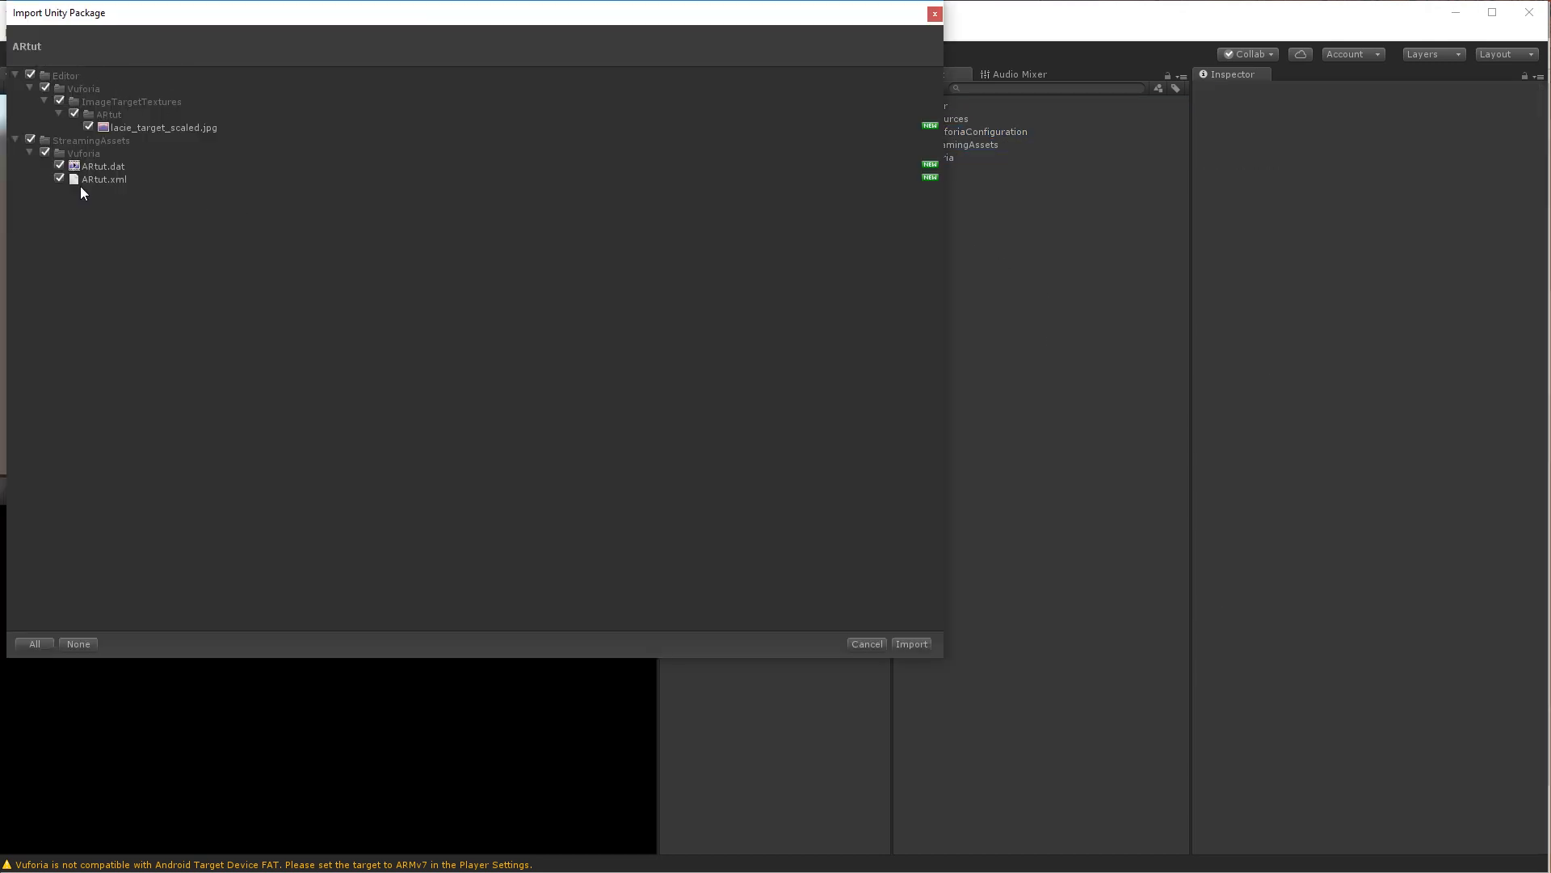
{"action": "left_click", "coordinate": [911, 644]}
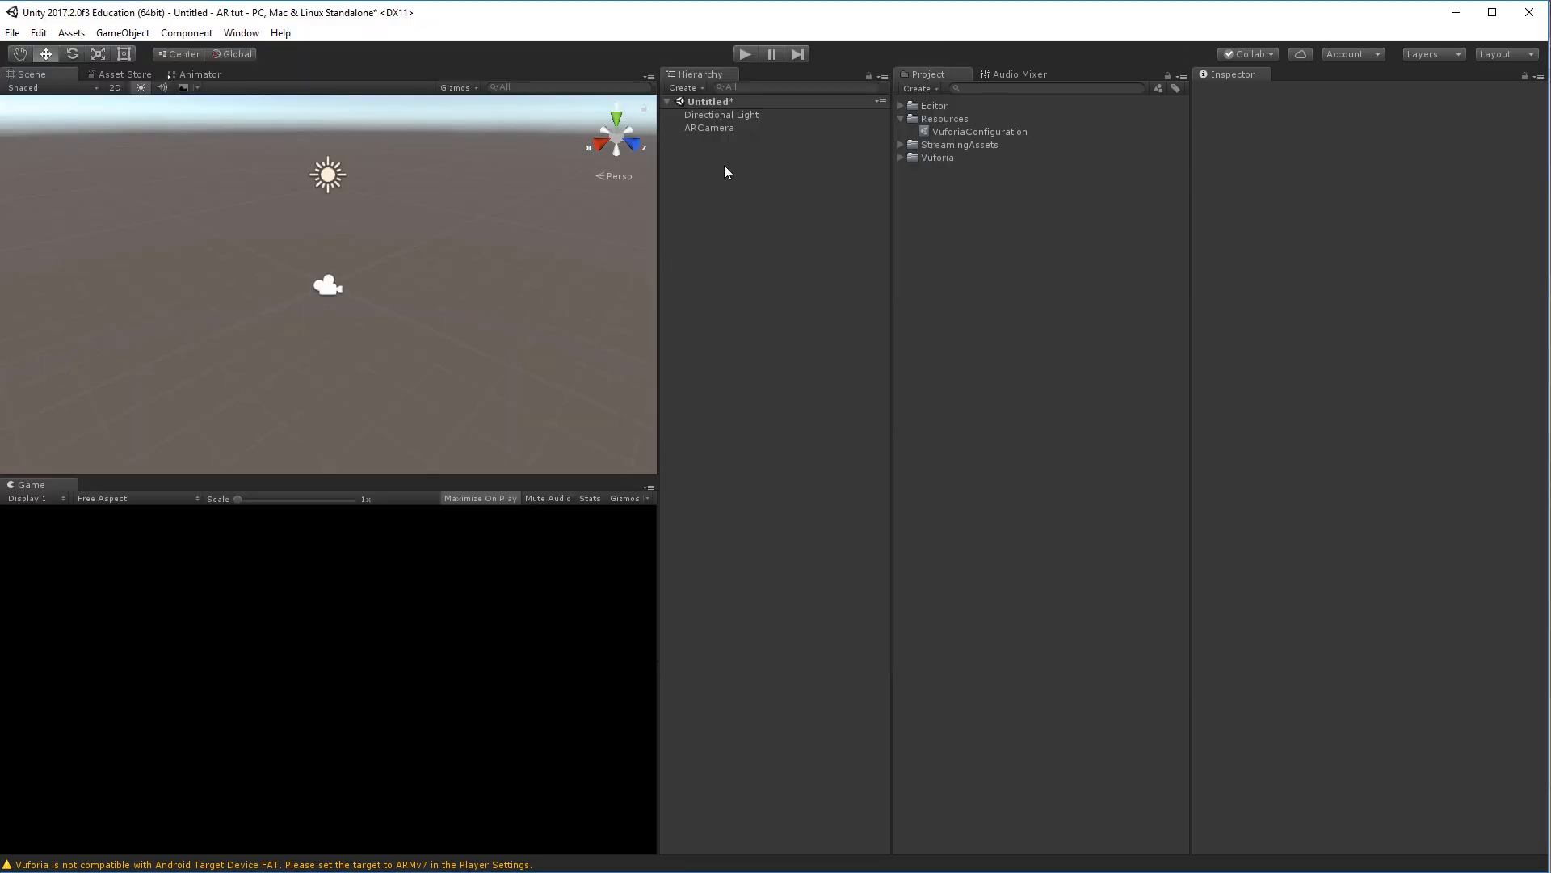
- Add a Vuforia ImageTarget to the scene and shrink its material preview
{"action": "right_click", "coordinate": [725, 191]}
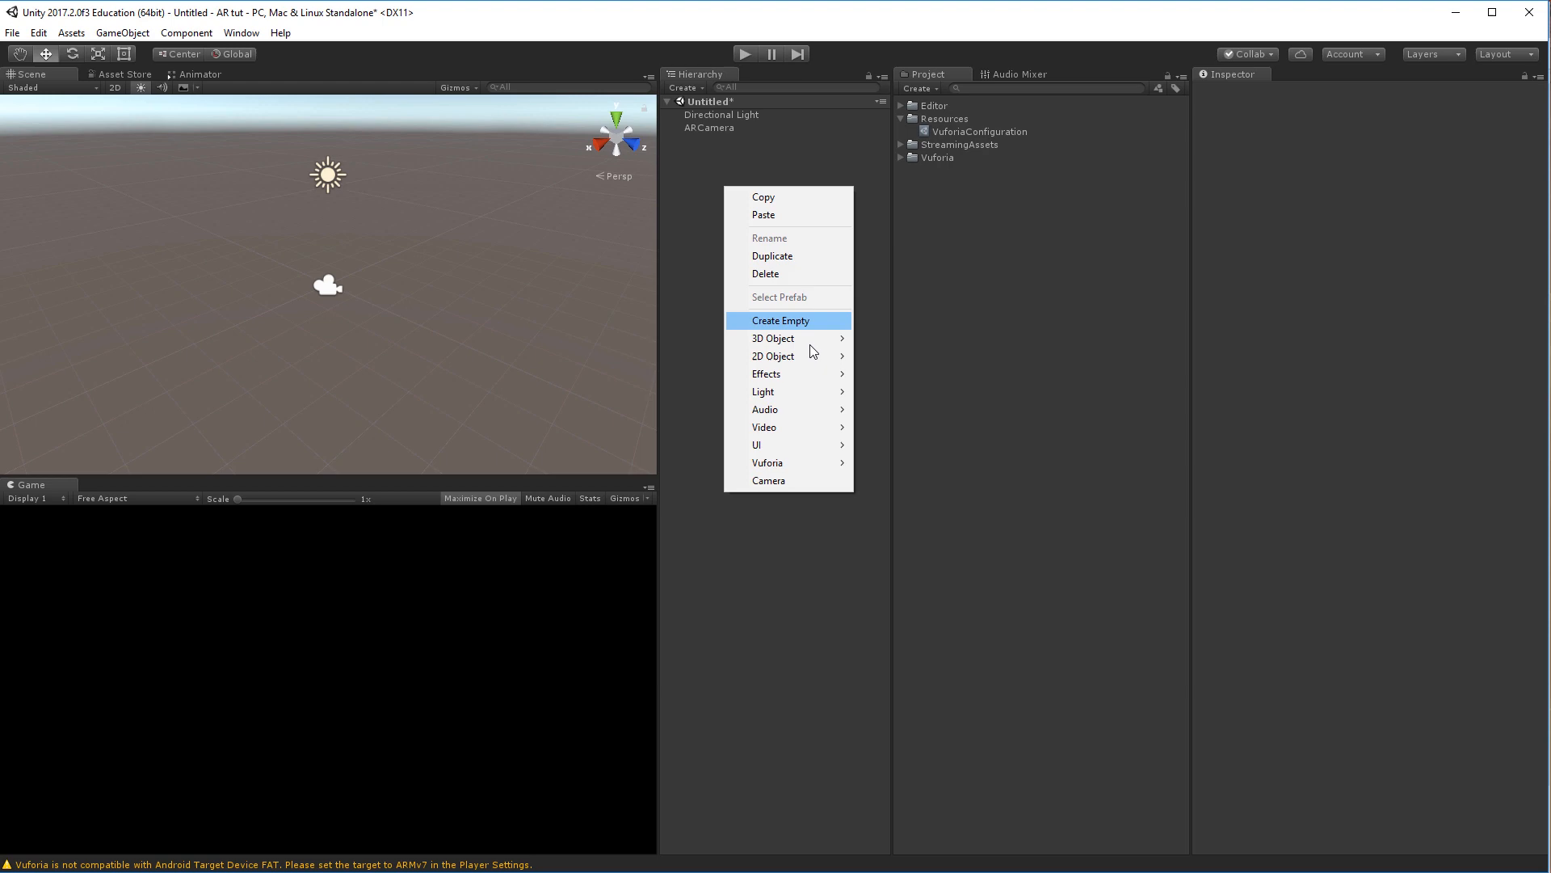
{"action": "mouse_move", "coordinate": [786, 463]}
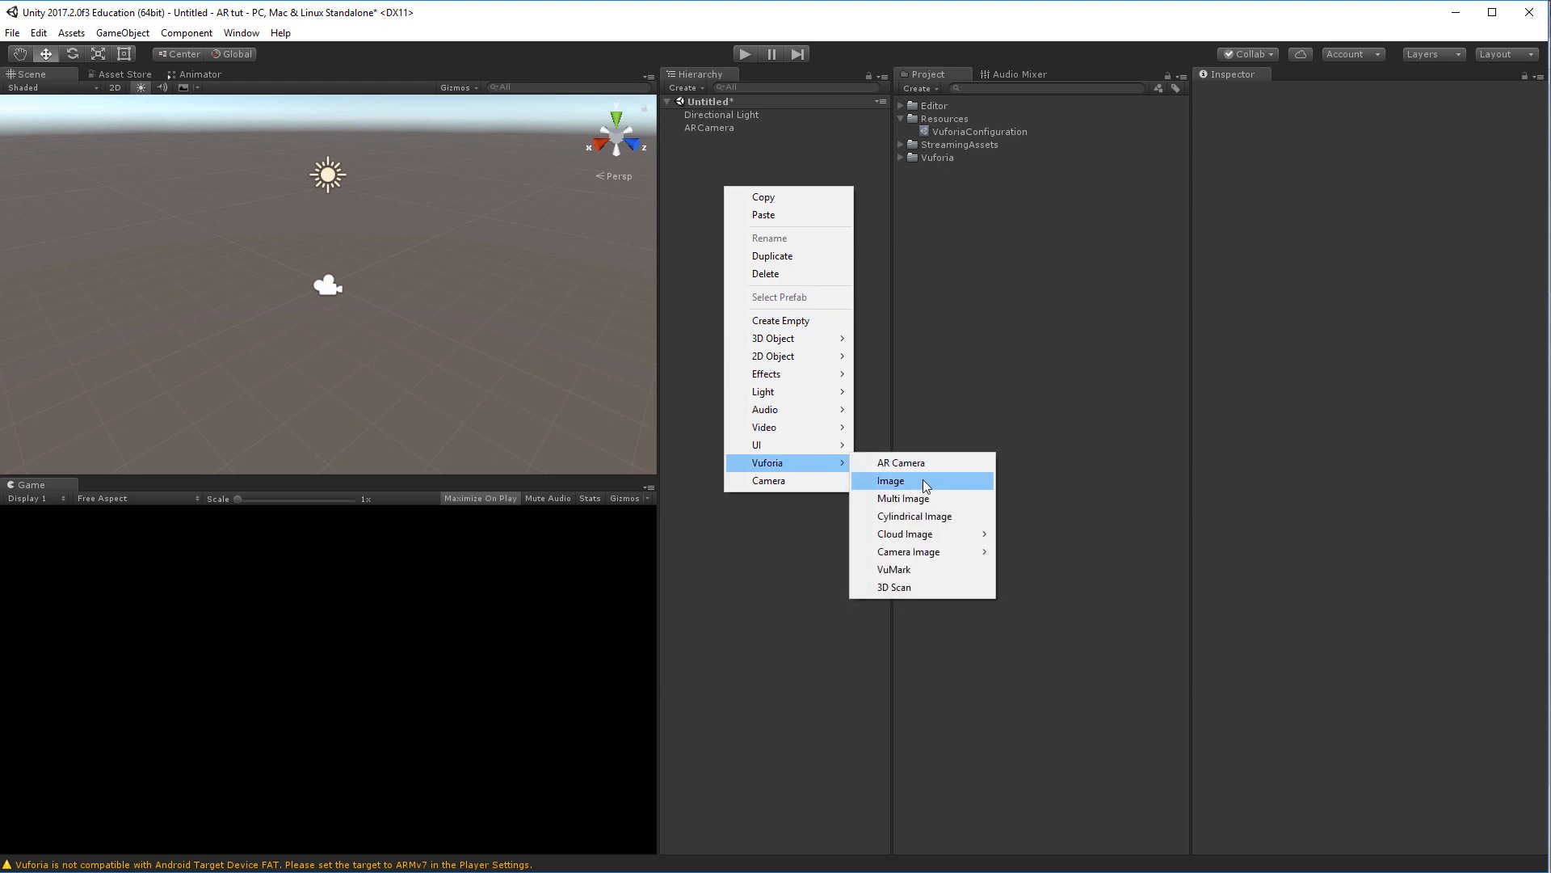
{"action": "left_click", "coordinate": [925, 486]}
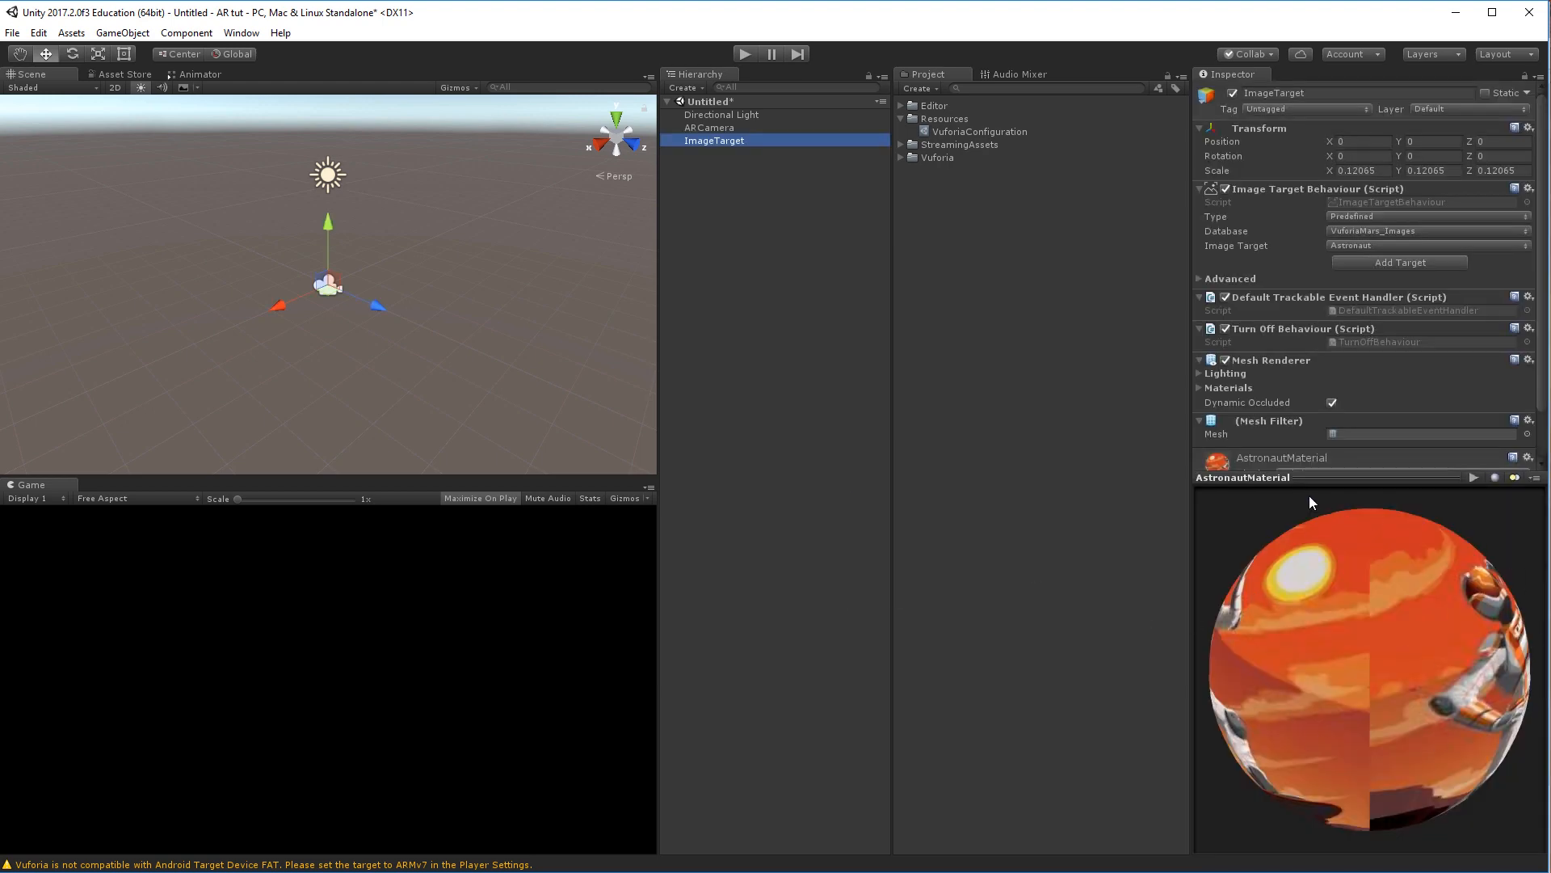
{"action": "left_click_drag", "start_coordinate": [1292, 475], "coordinate": [1292, 615]}
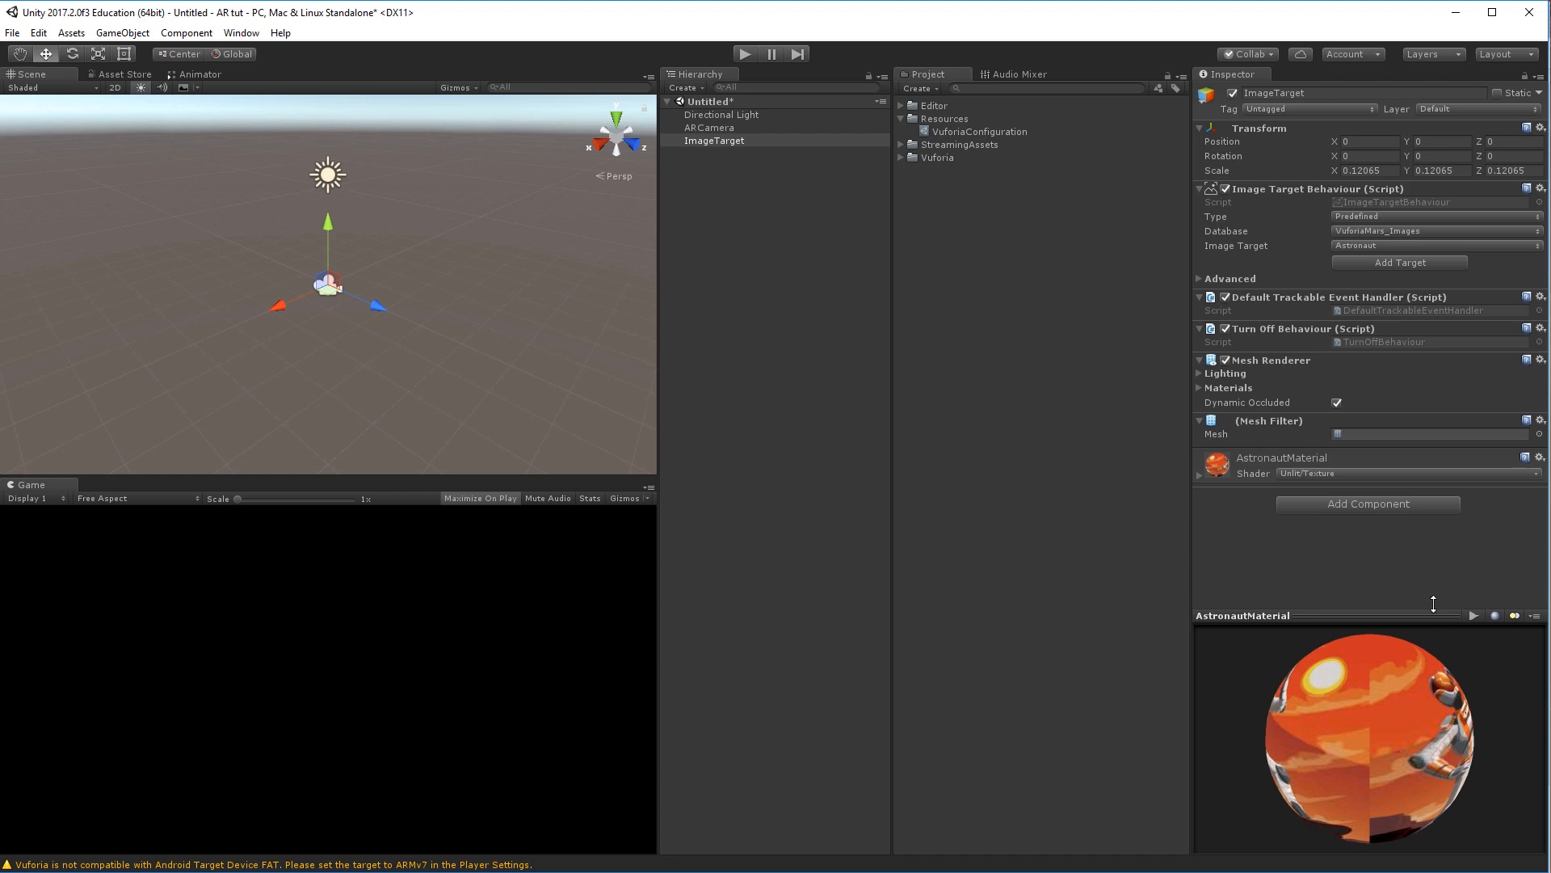
- Set the ImageTarget's Database to ARtut (lacie_target) and select the ARCamera
{"action": "left_click", "coordinate": [1405, 232]}
{"action": "left_click", "coordinate": [1370, 266]}
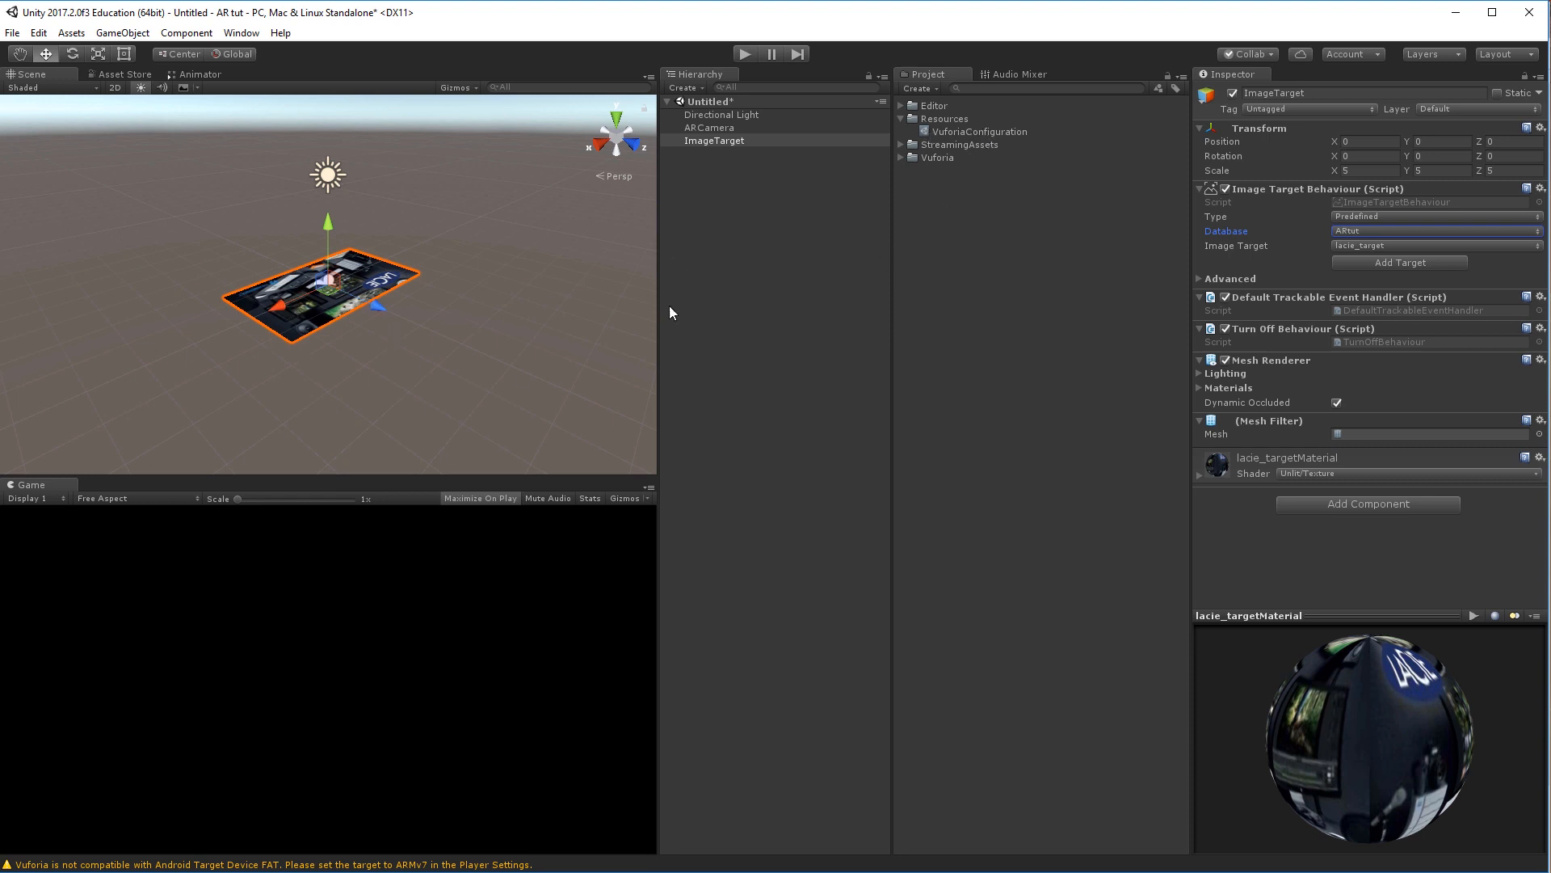
{"action": "left_click", "coordinate": [713, 126]}
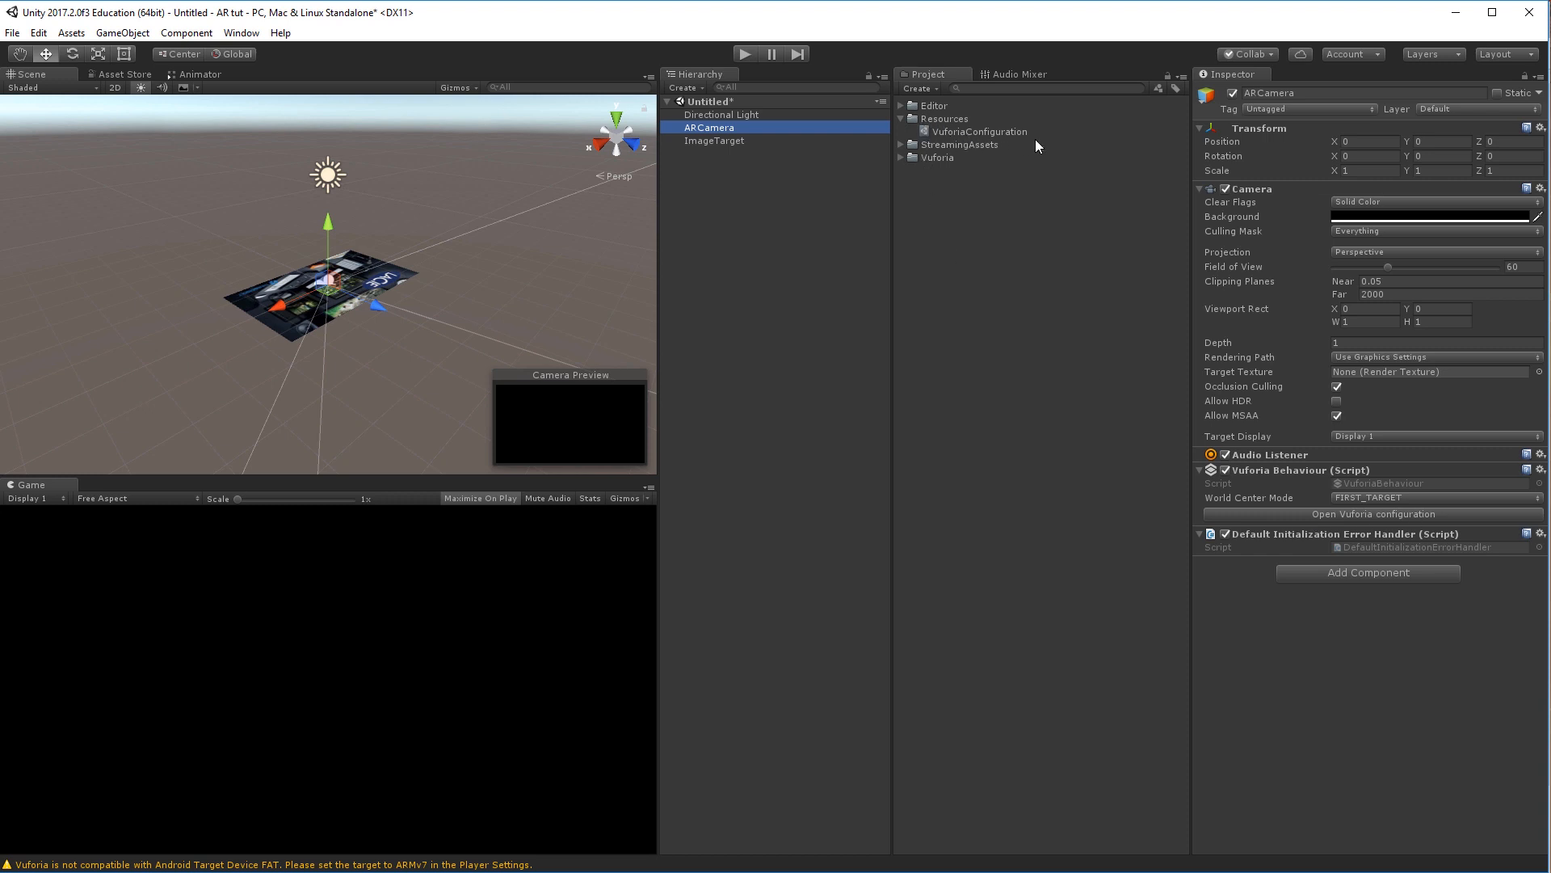
- In Vuforia Configuration, load and activate the ARtut database and unload the VuforiaMars Images, Object and VuMark databases
{"action": "left_click", "coordinate": [242, 33]}
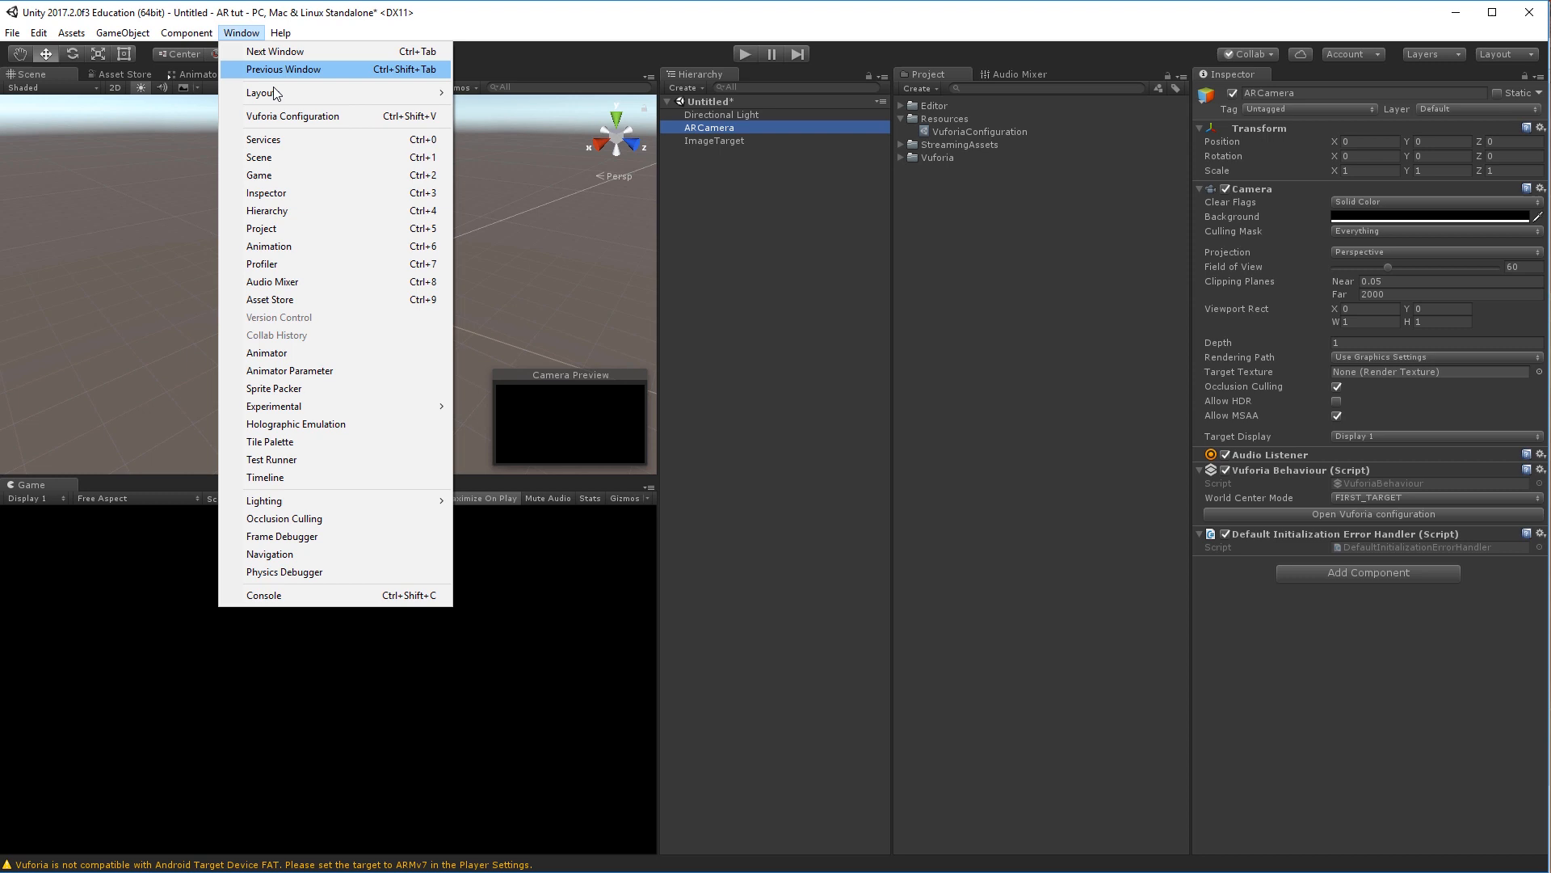
{"action": "left_click", "coordinate": [375, 115]}
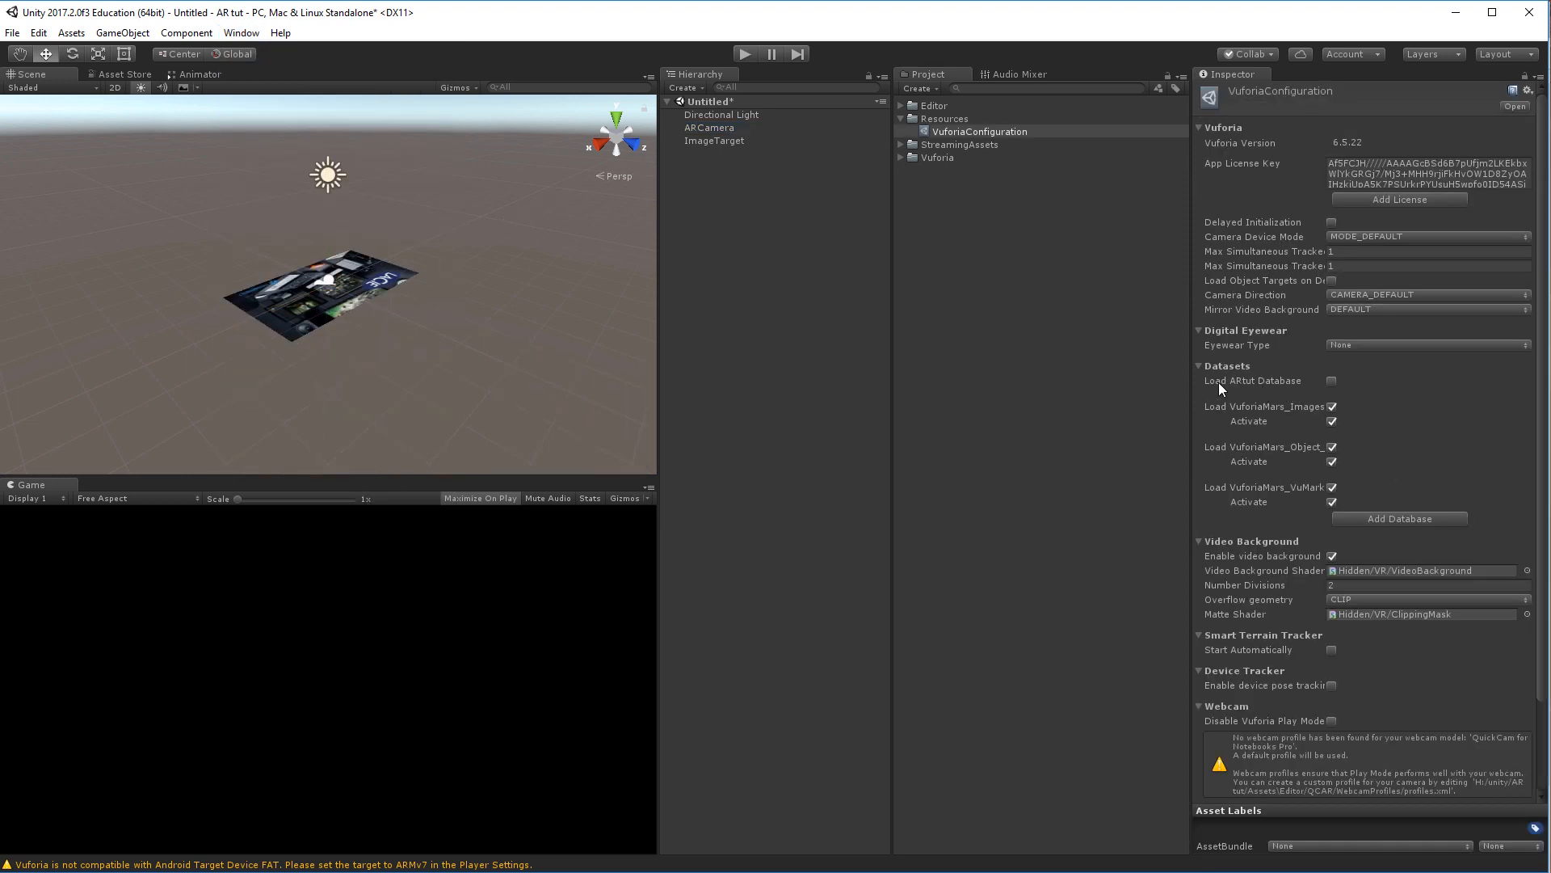
{"action": "left_click", "coordinate": [1332, 381]}
{"action": "left_click", "coordinate": [1333, 396]}
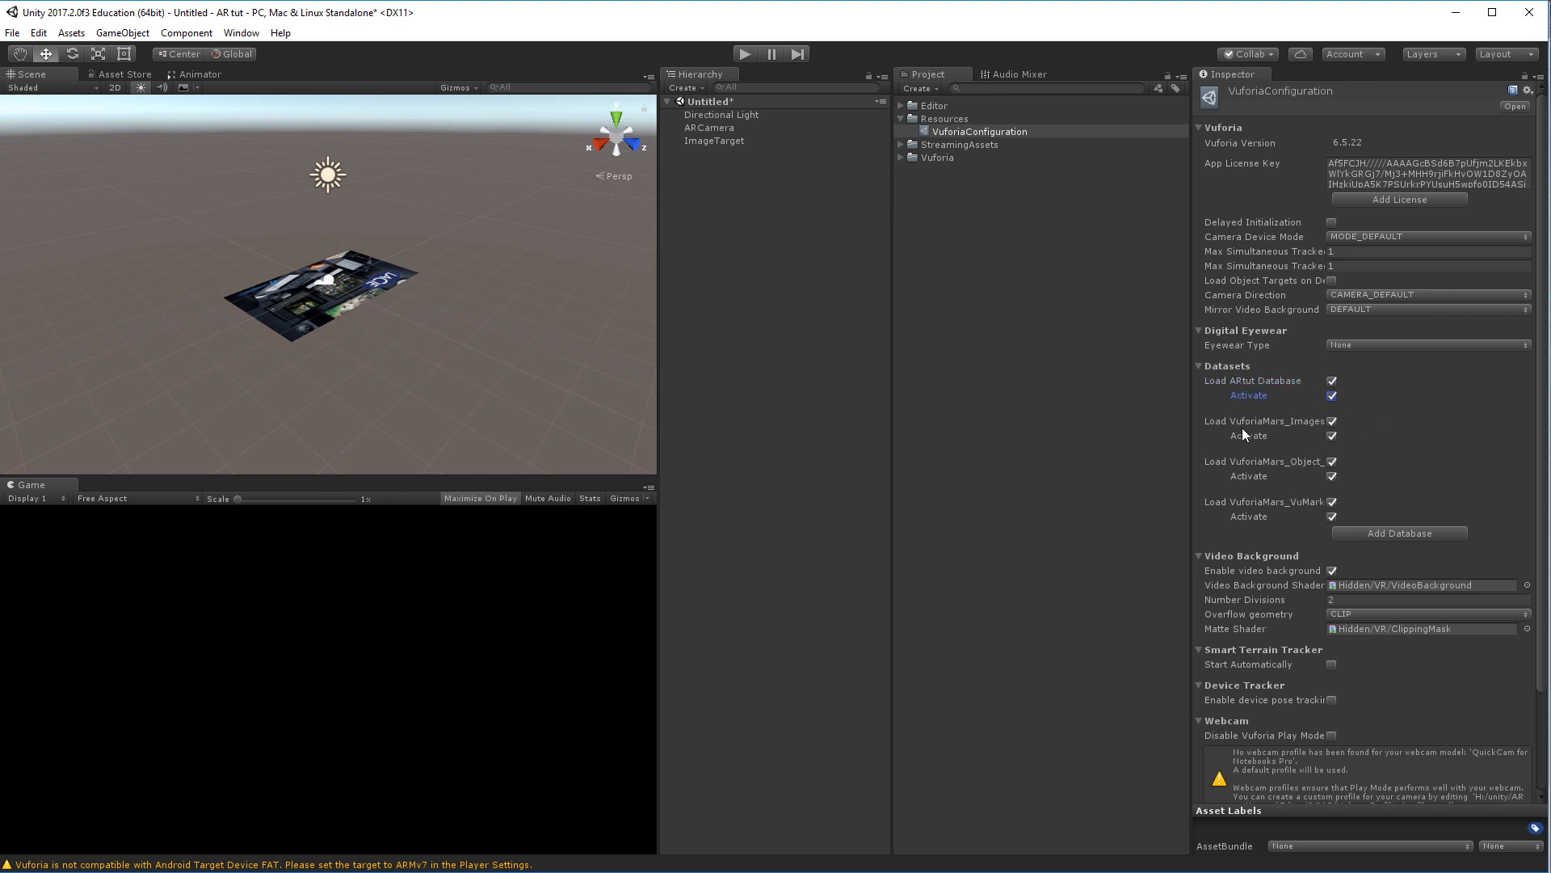
{"action": "left_click", "coordinate": [1332, 422]}
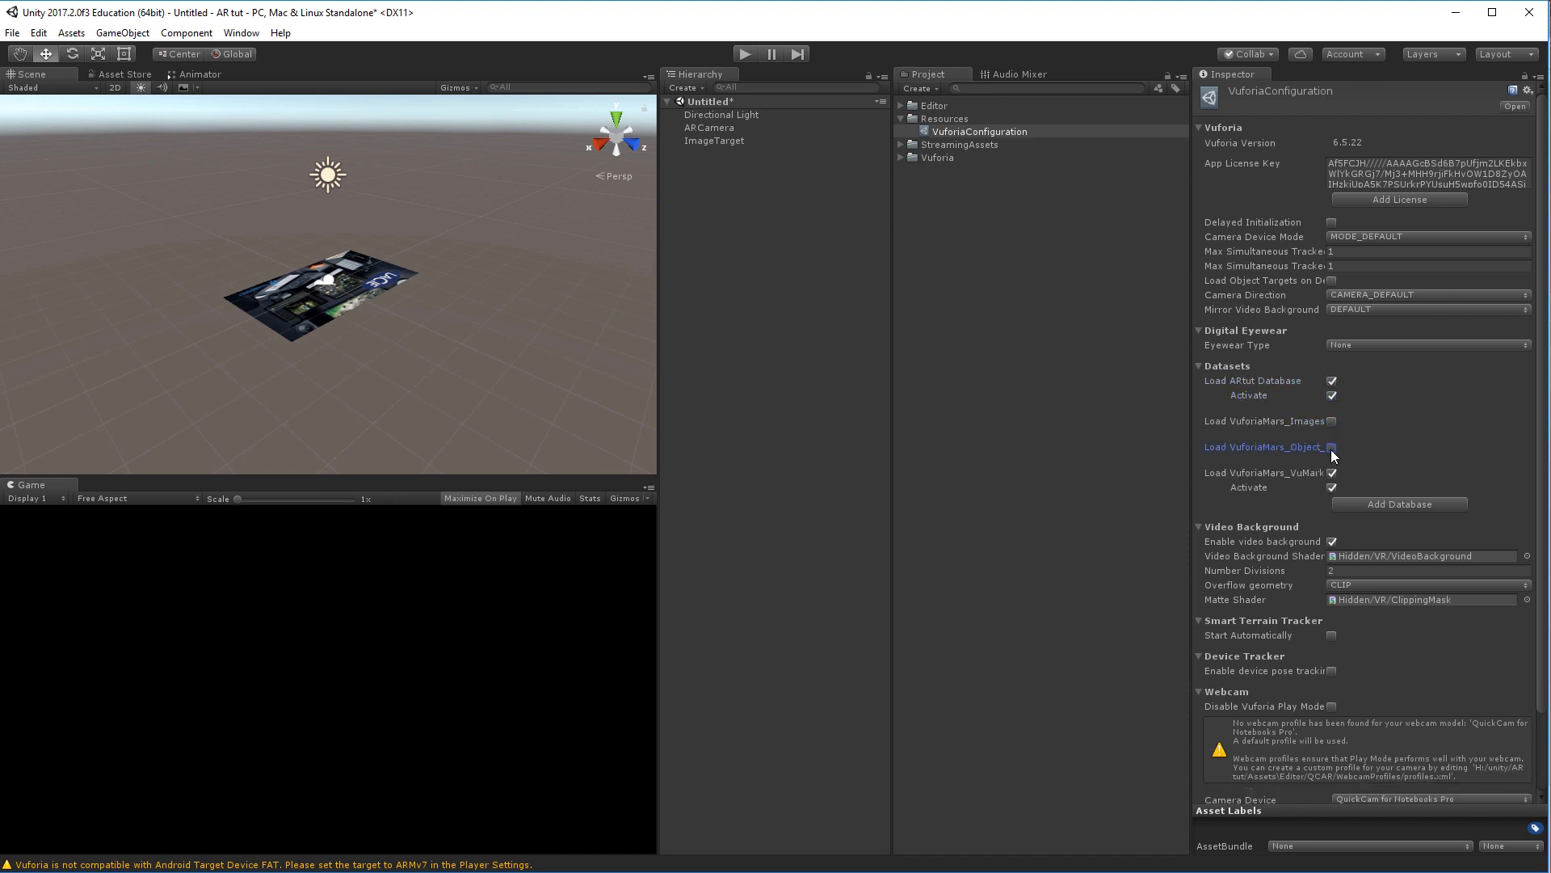
{"action": "left_click", "coordinate": [1332, 473]}
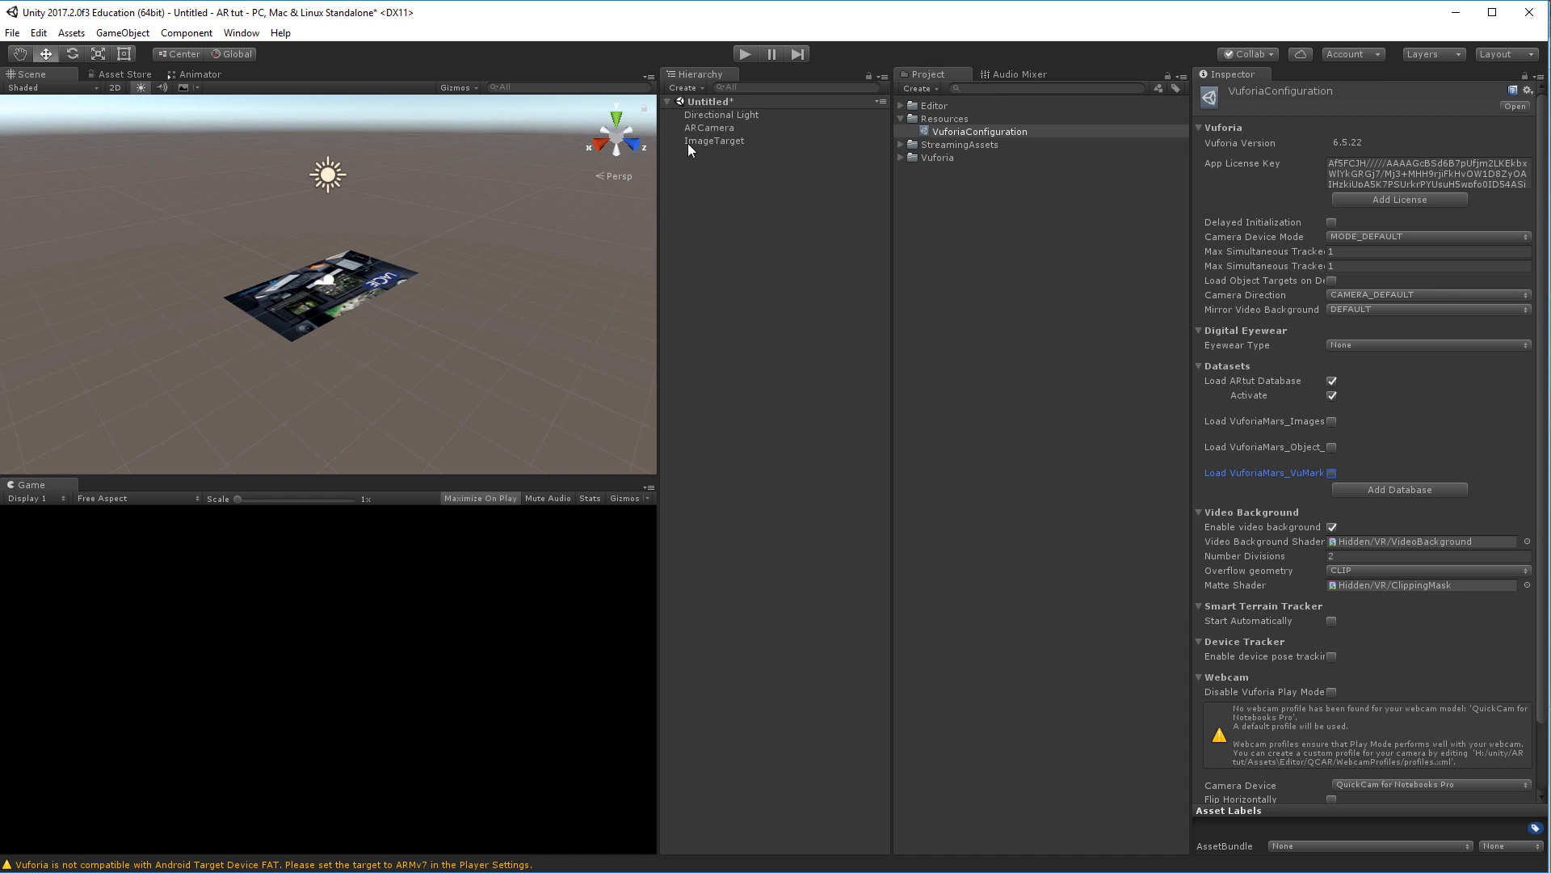
- Add a Cube as a child of the ImageTarget
{"action": "left_click", "coordinate": [726, 143]}
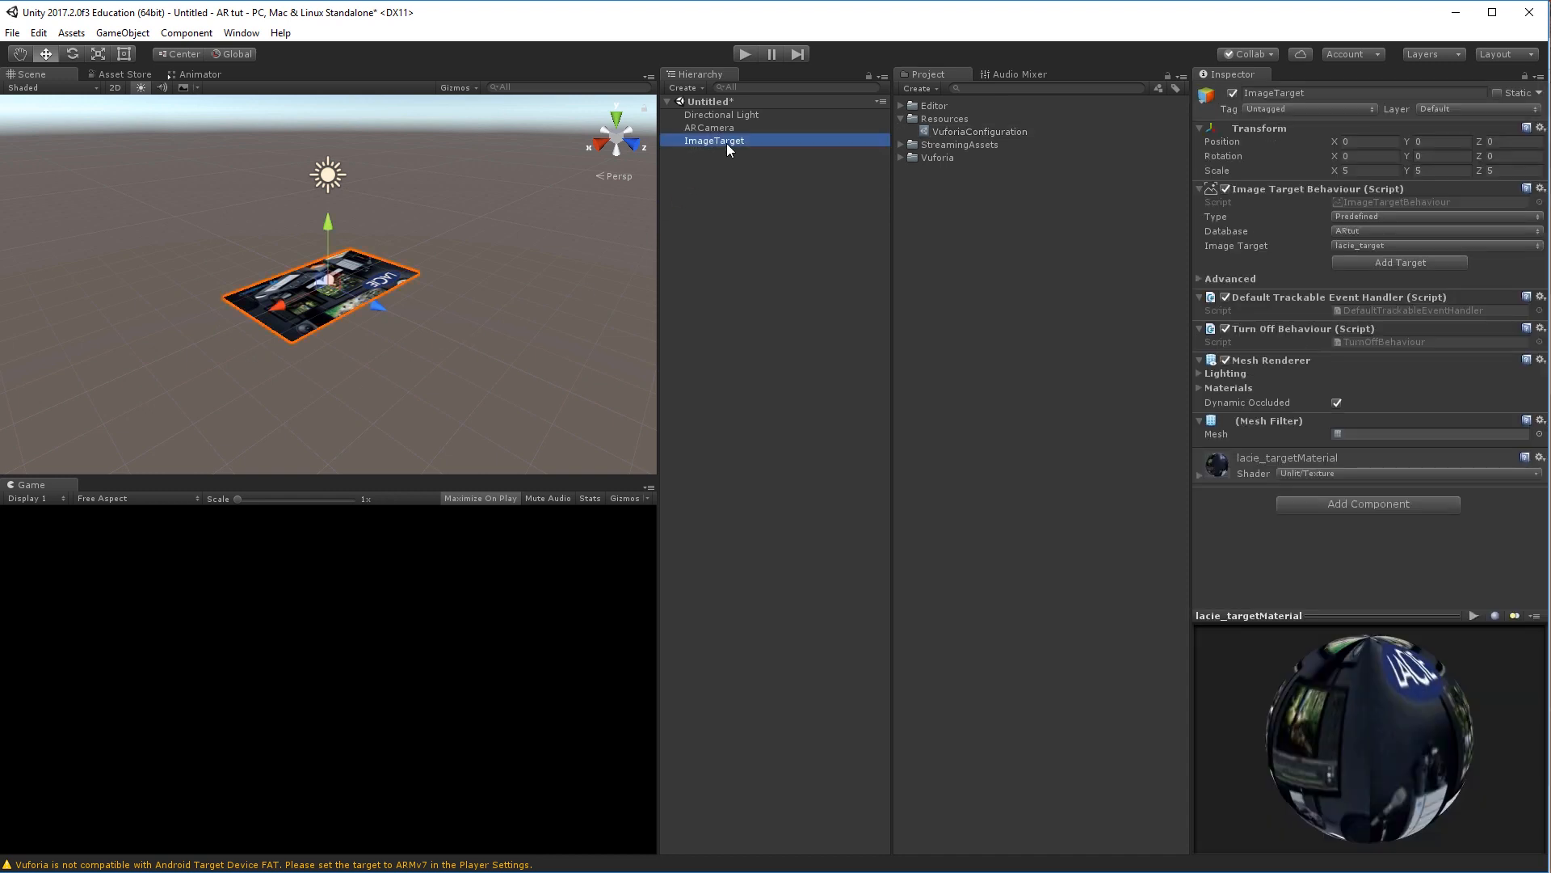
{"action": "right_click", "coordinate": [725, 141]}
{"action": "mouse_move", "coordinate": [776, 294]}
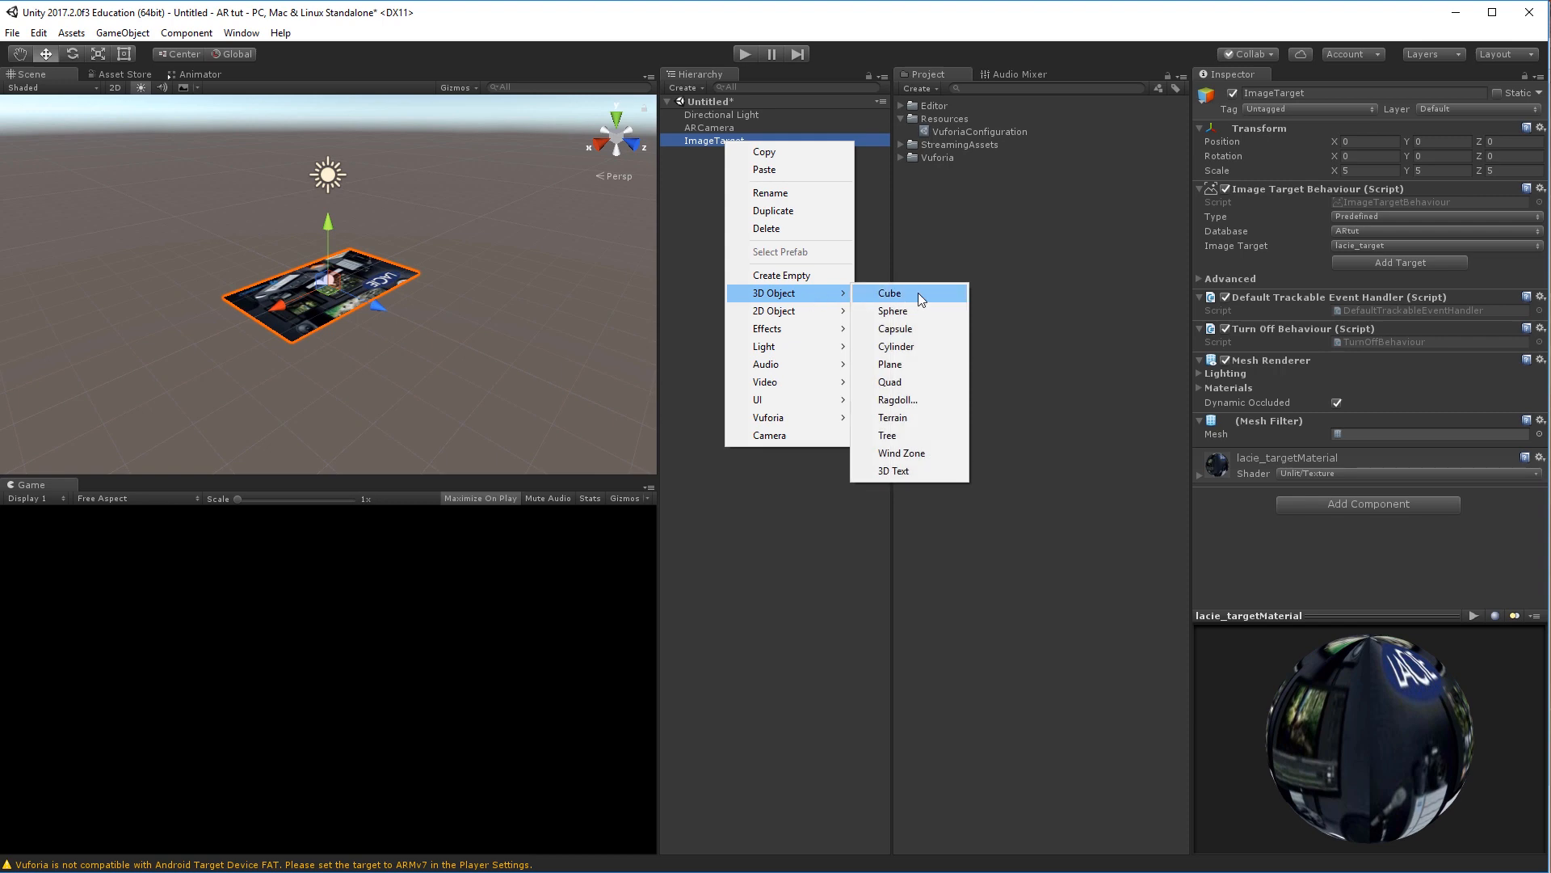
{"action": "left_click", "coordinate": [917, 292]}
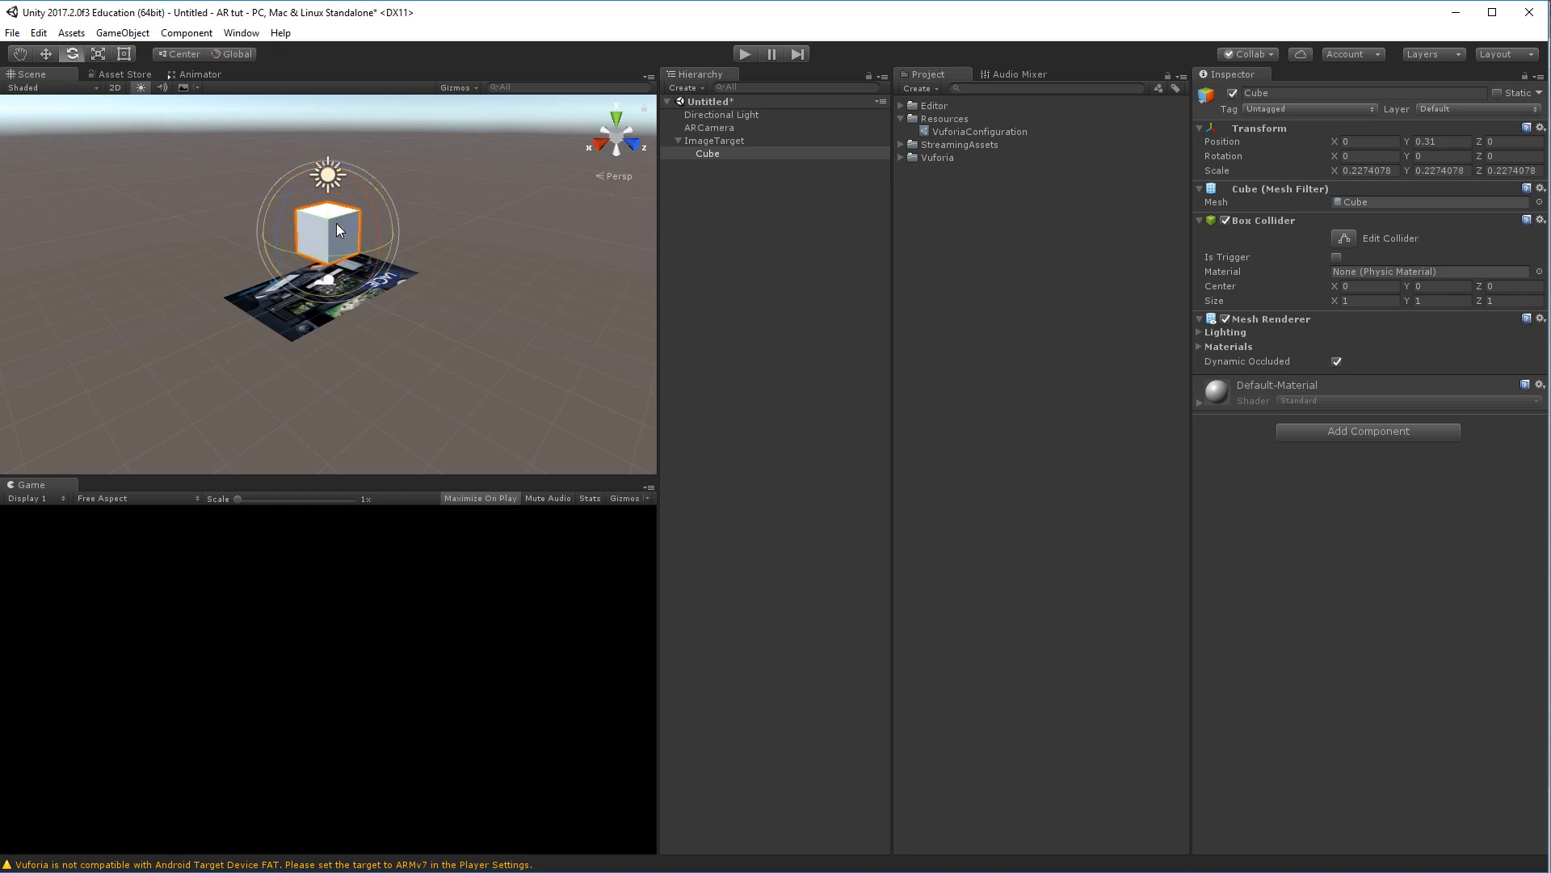
- Tilt the cube with the rotate gizmo and run the scene over the webcam feed
{"action": "left_click_drag", "start_coordinate": [336, 223], "coordinate": [337, 257]}
{"action": "left_click", "coordinate": [447, 295]}
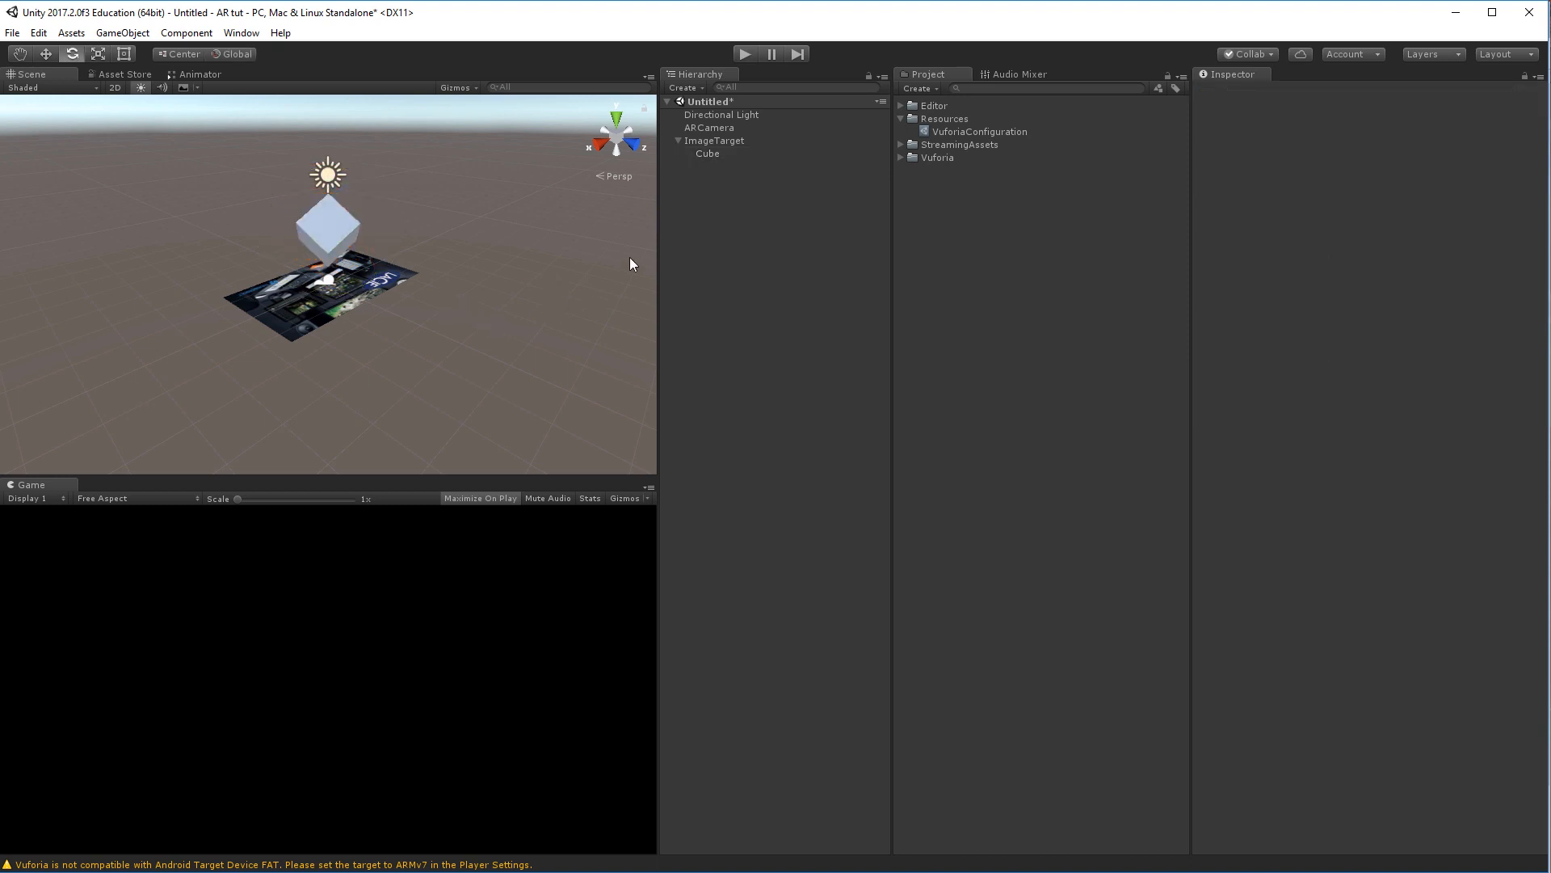
{"action": "left_click", "coordinate": [744, 53]}
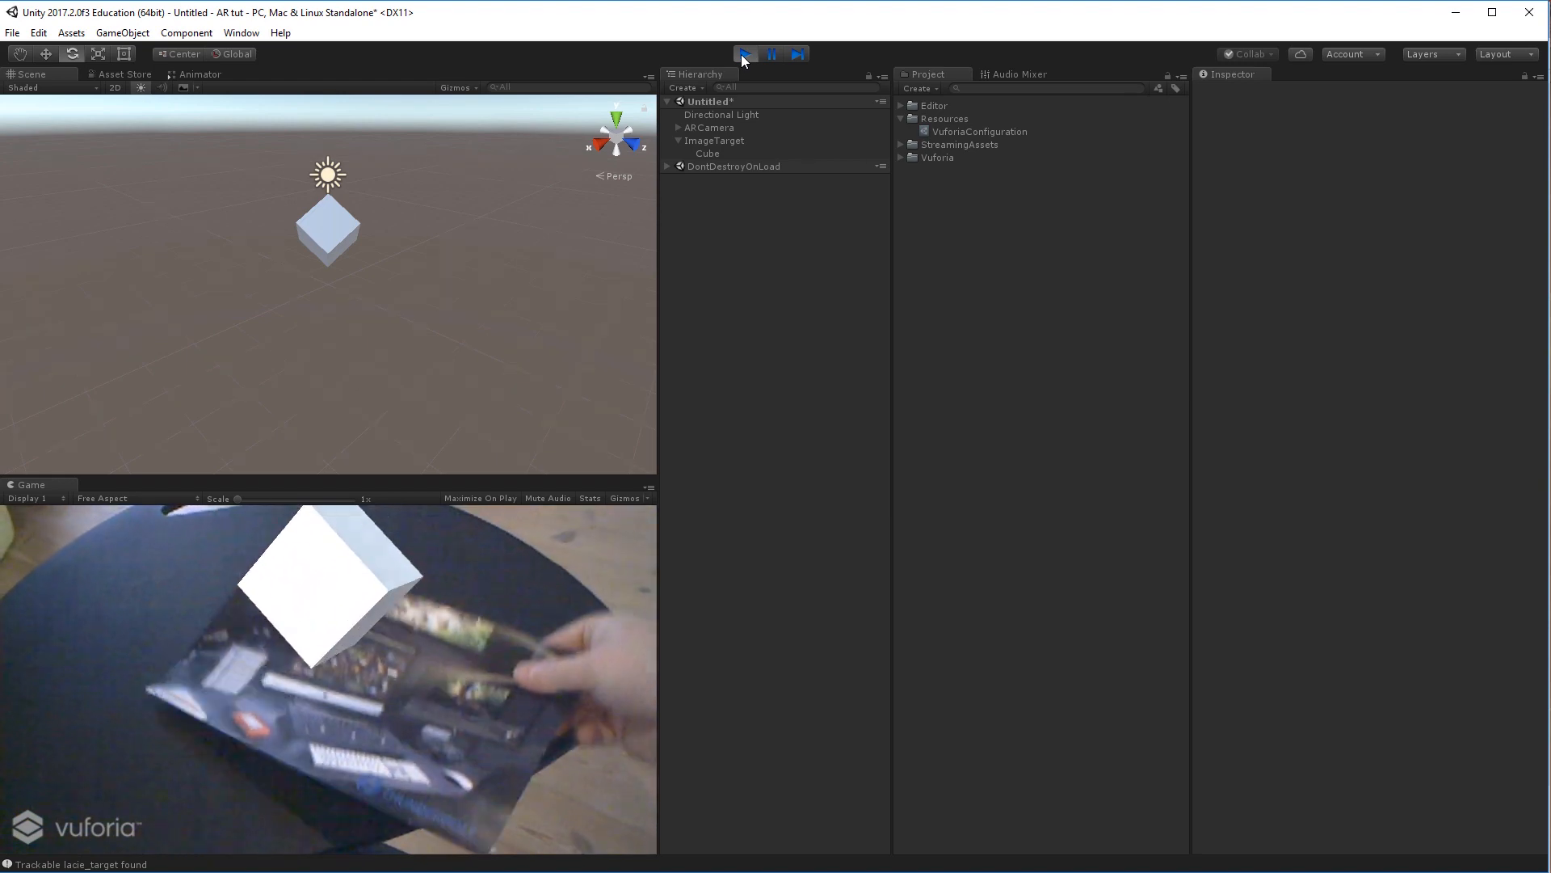
- Stop the running scene to return to editing
{"action": "left_click", "coordinate": [744, 54]}
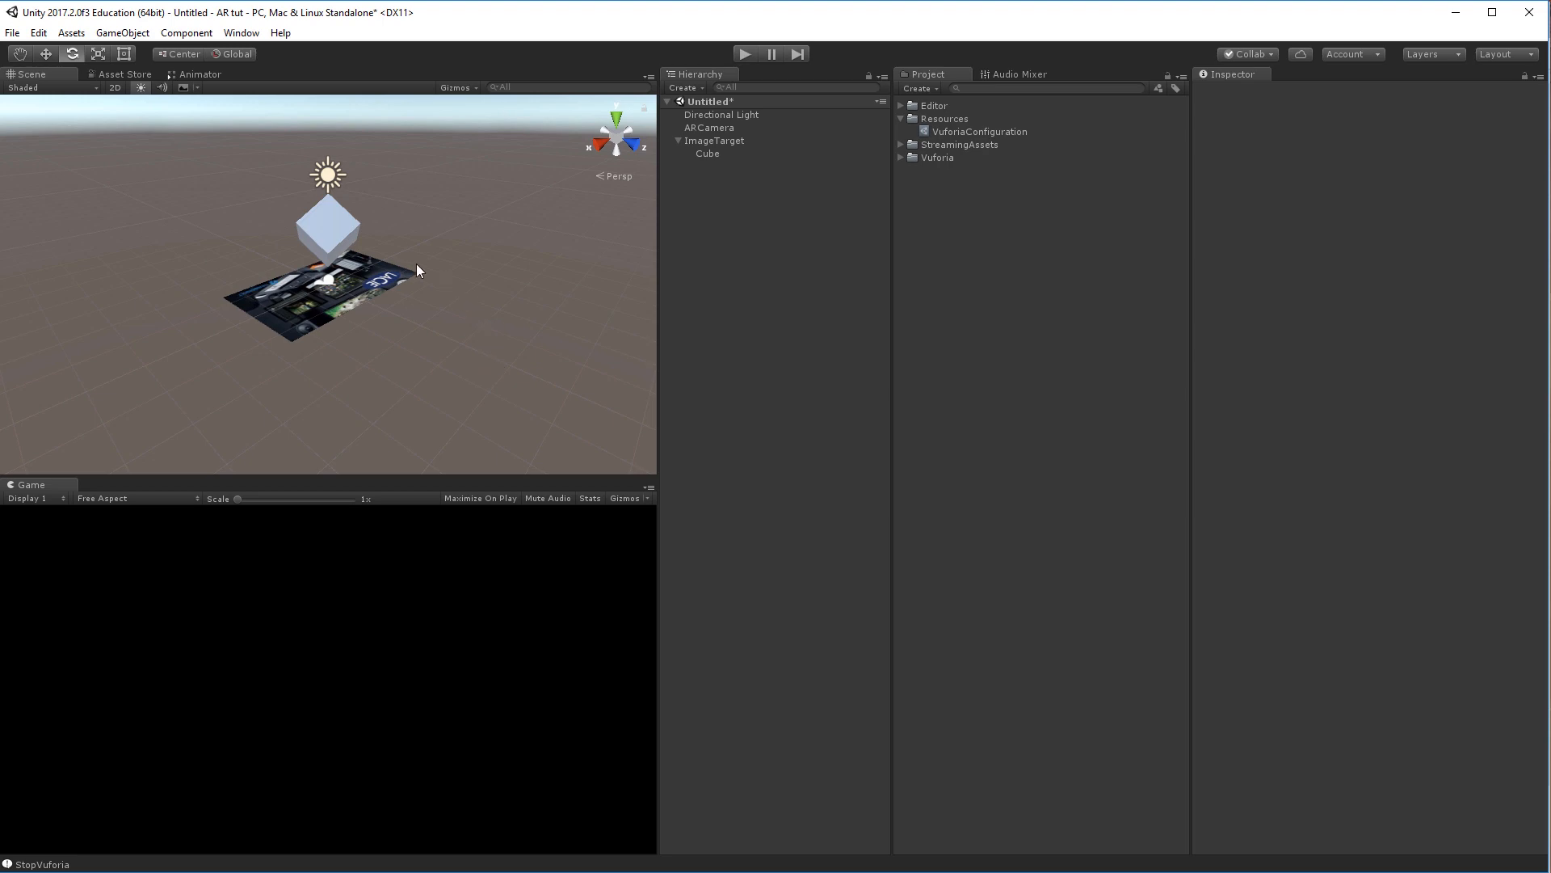
- Delete the Cube from the scene
{"action": "left_click", "coordinate": [339, 230]}
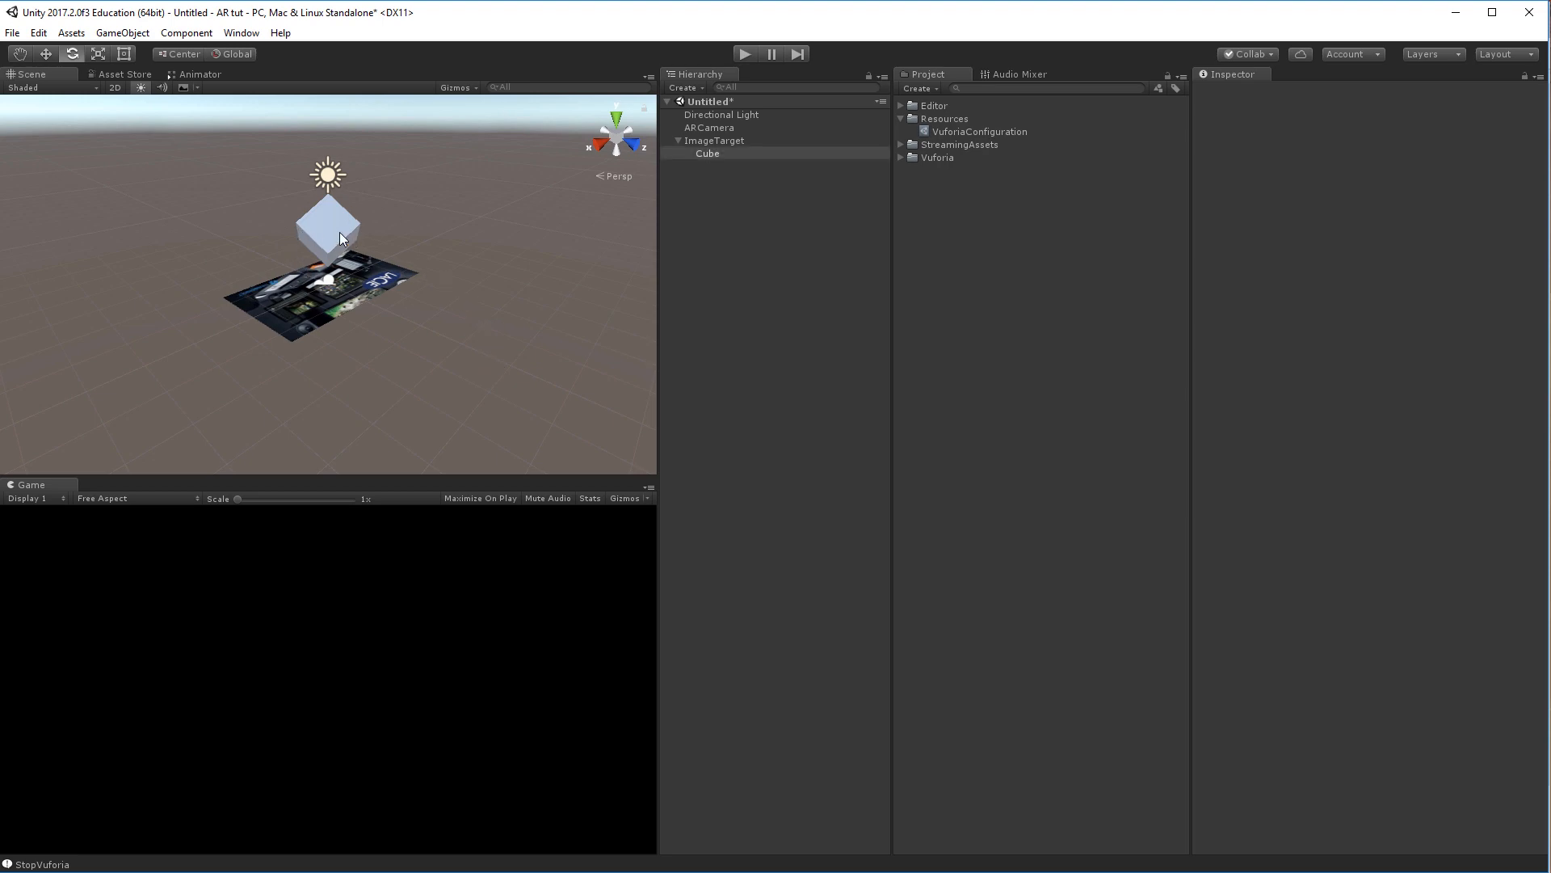
{"action": "key", "text": "Delete"}
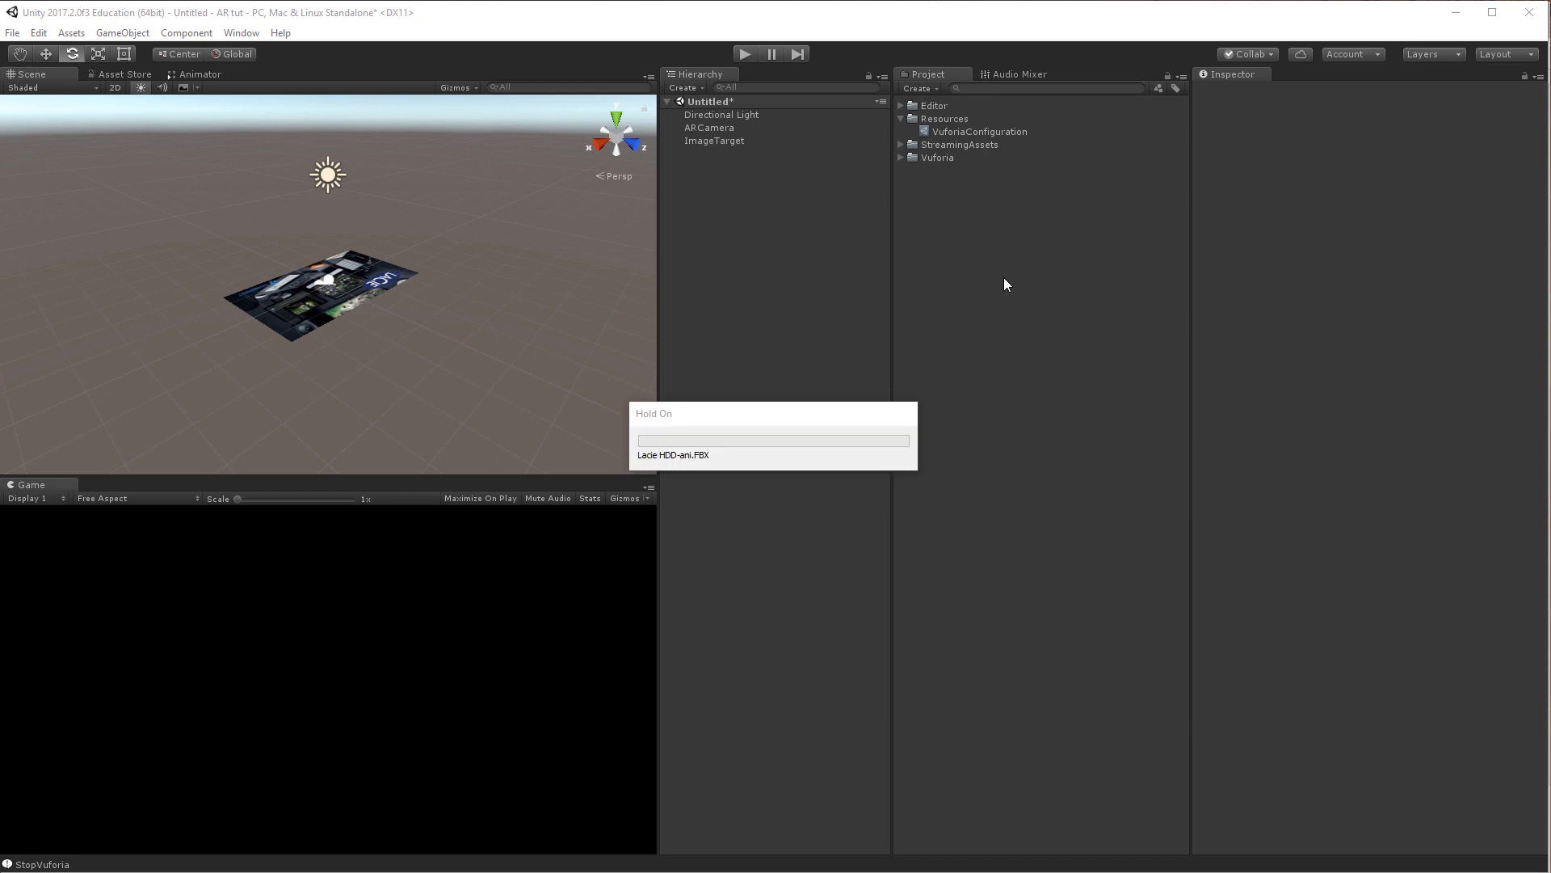
- Import the Lacie HDD-ani.FBX model and inspect its preview in the Inspector
{"action": "left_click", "coordinate": [943, 184]}
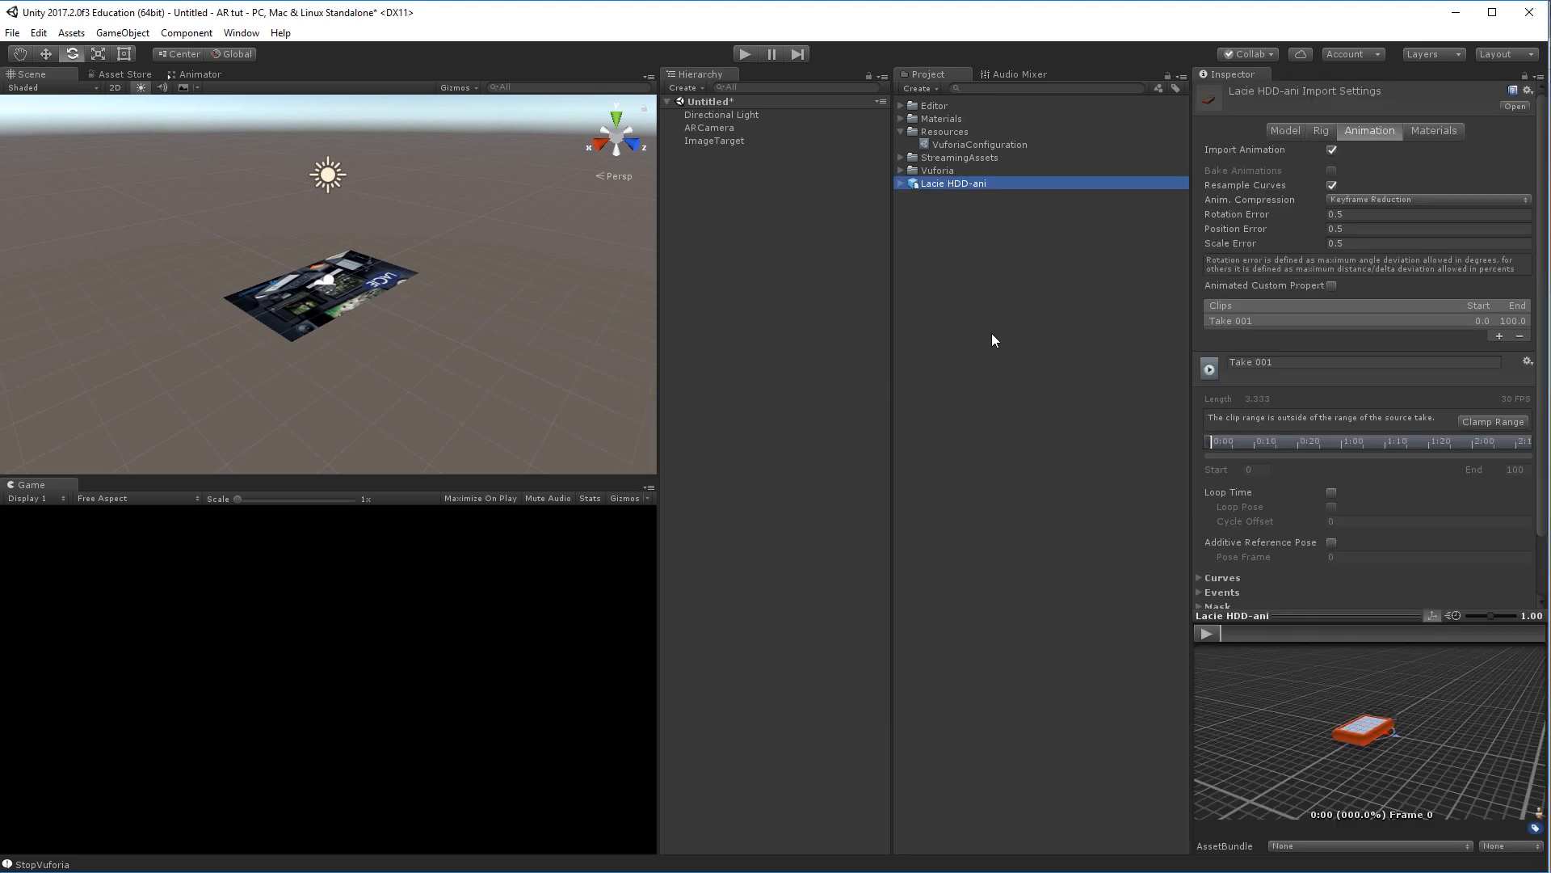
{"action": "scroll", "coordinate": [1380, 737], "scroll_direction": "up", "scroll_amount": 5}
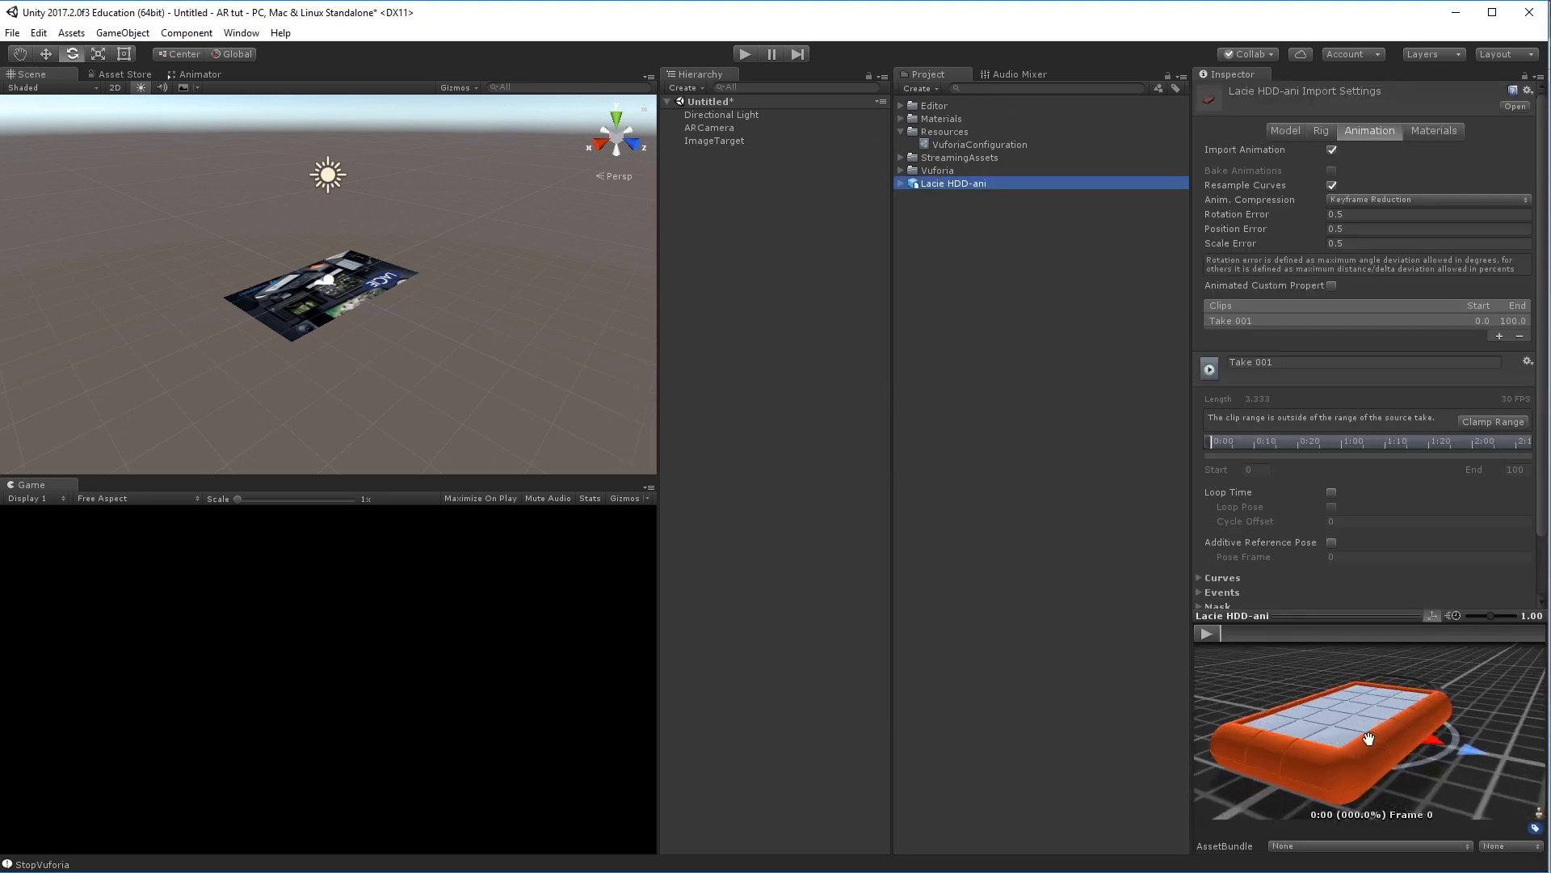
{"action": "left_click_drag", "start_coordinate": [1375, 736], "coordinate": [1363, 731]}
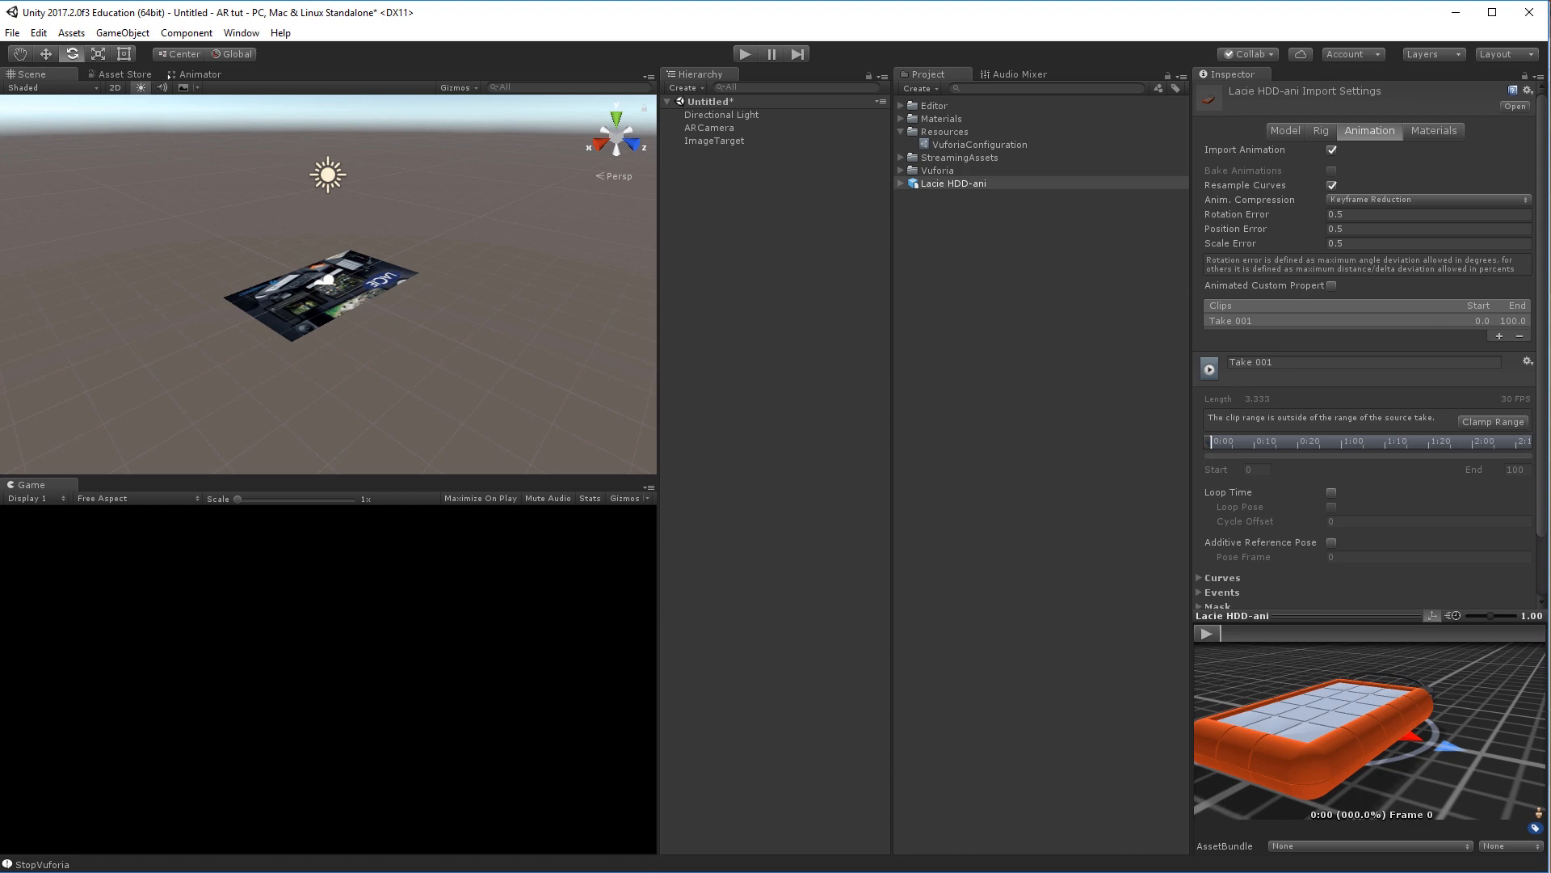
{"action": "key", "text": "alt+Tab"}
{"action": "key", "text": "alt+Tab"}
- Parent the Lacie HDD-ani model under ImageTarget and scale it down to fit the target
{"action": "left_click_drag", "start_coordinate": [957, 184], "coordinate": [725, 141]}
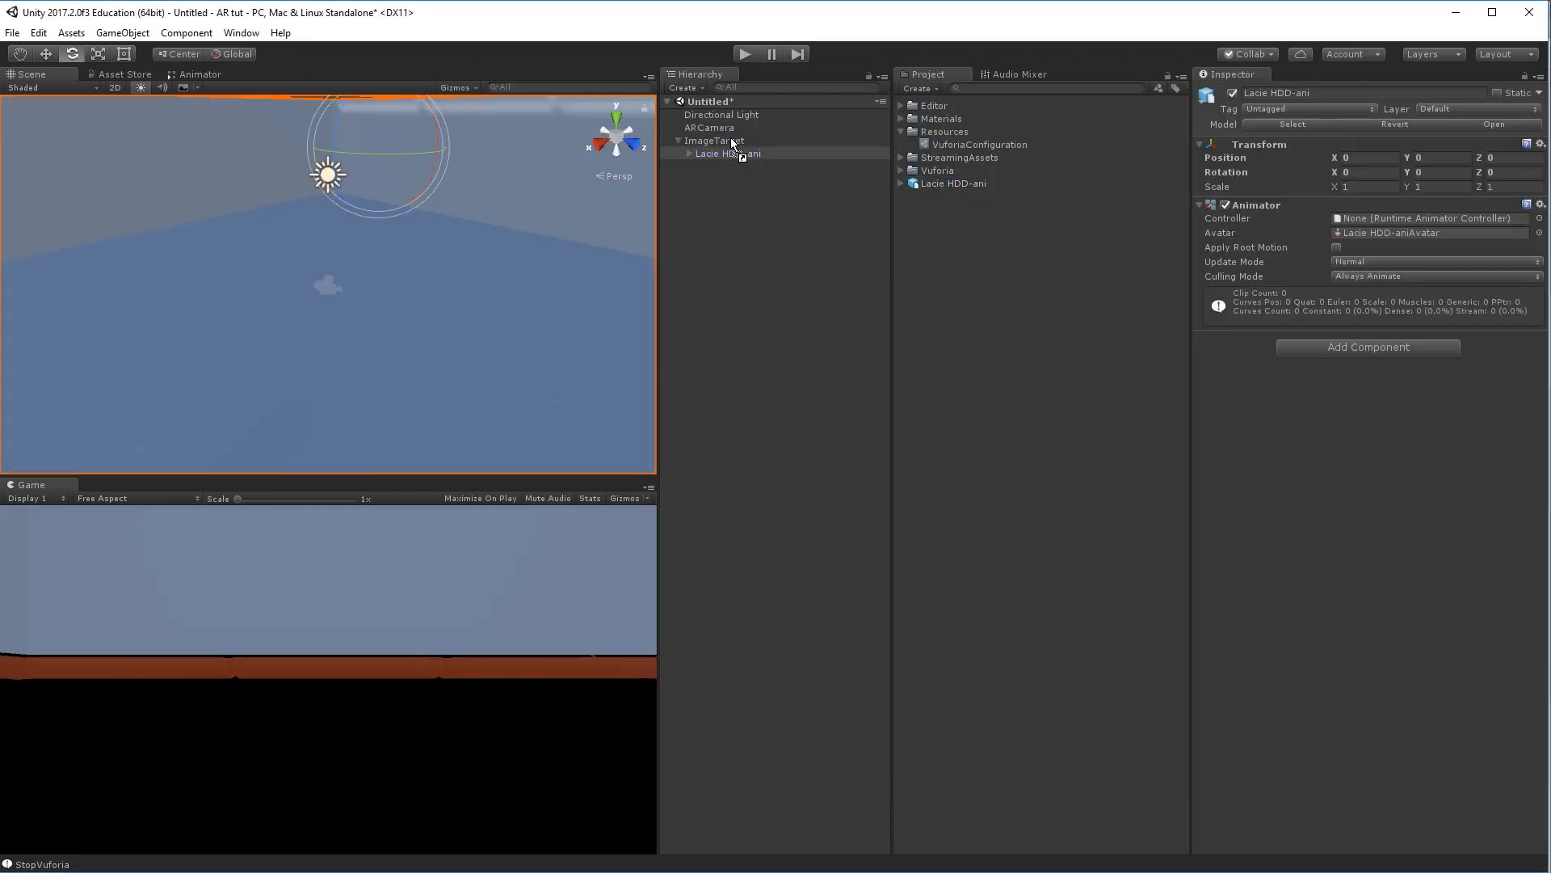
{"action": "key", "text": "ctrl+p"}
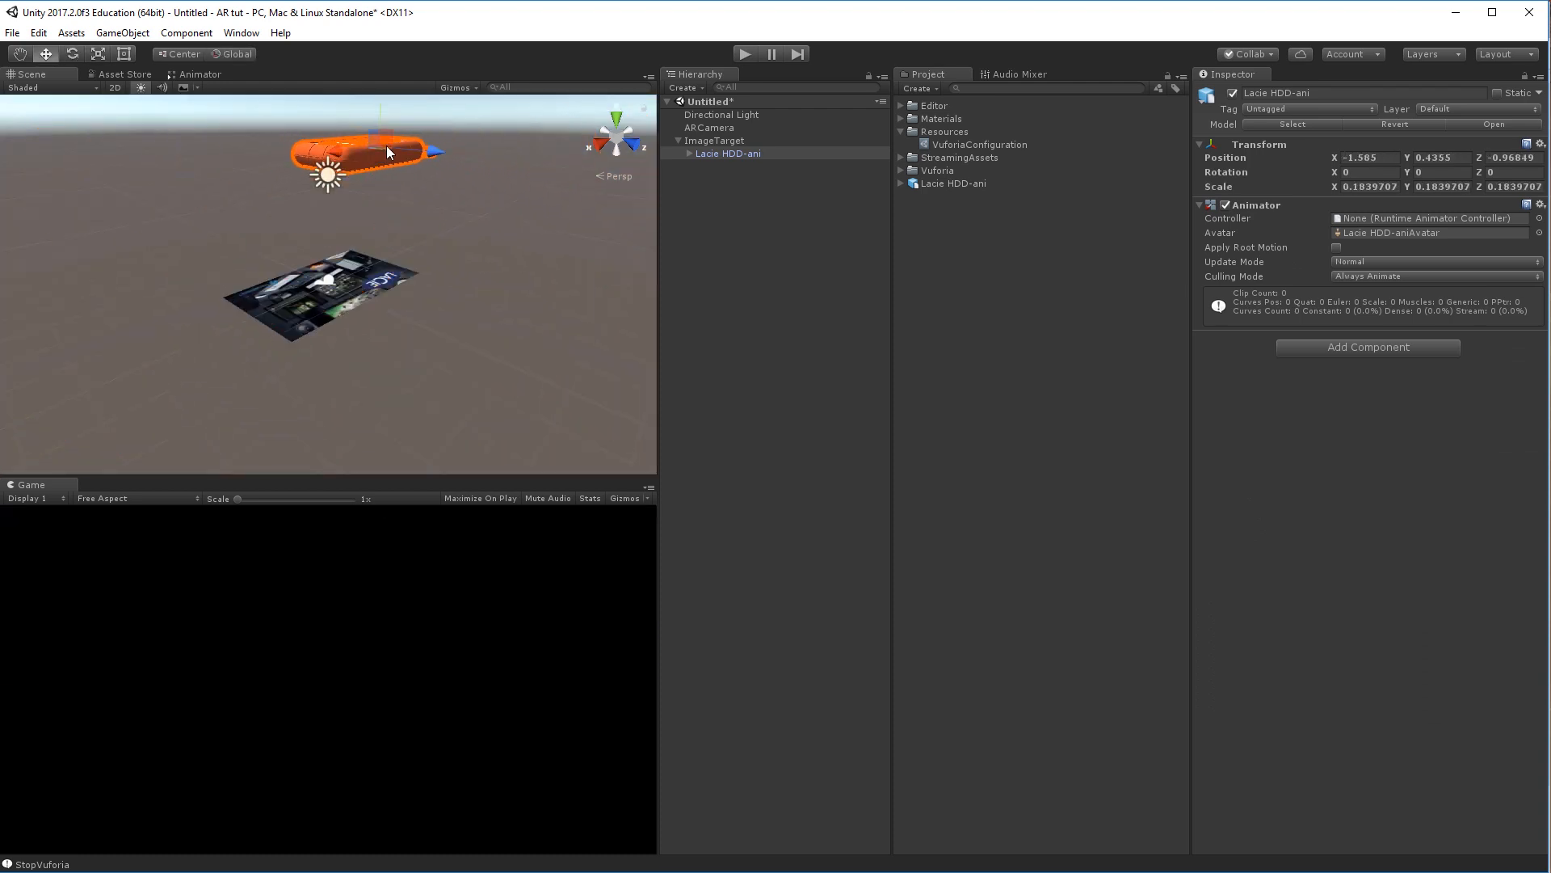
{"action": "left_click_drag", "start_coordinate": [386, 146], "coordinate": [316, 273]}
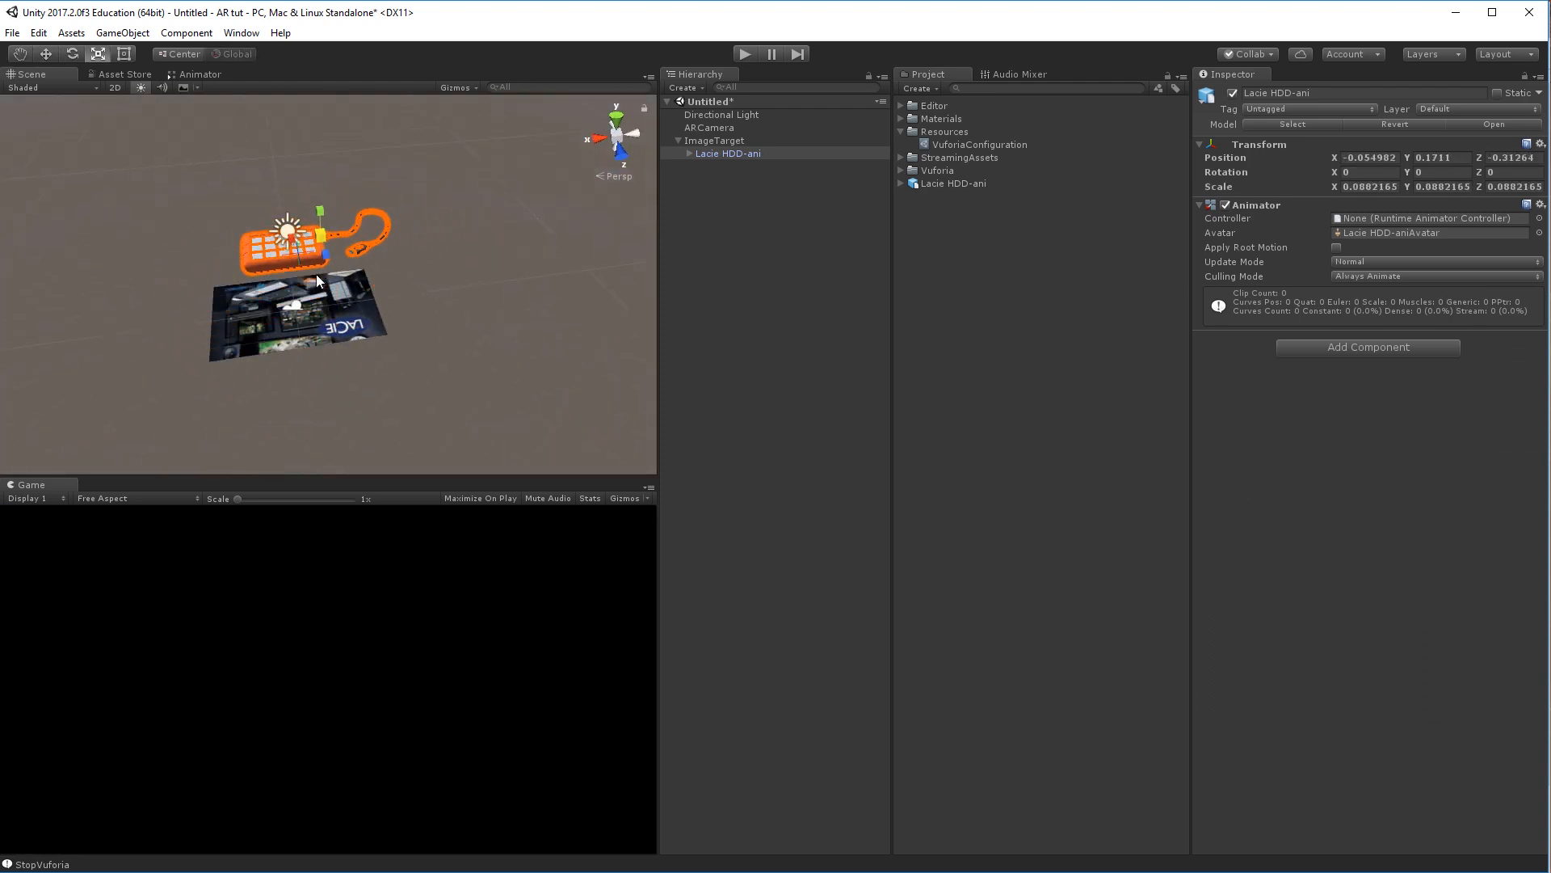
- Move the drive model onto the image target and run the scene to track it
{"action": "key", "text": "w"}
{"action": "left_click_drag", "start_coordinate": [318, 218], "coordinate": [290, 348]}
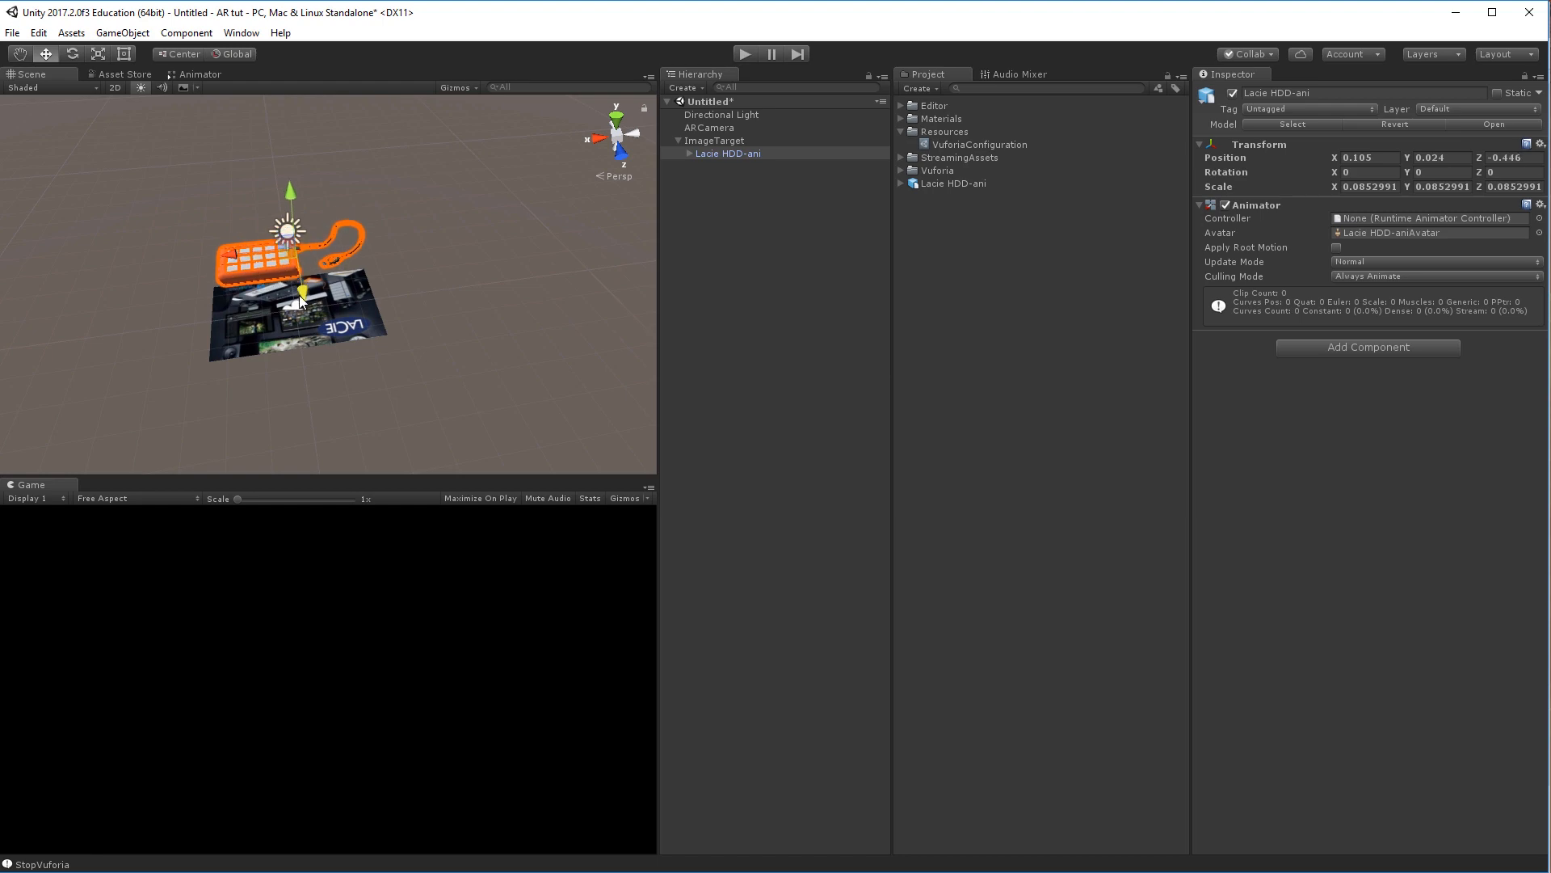
{"action": "left_click_drag", "start_coordinate": [300, 290], "coordinate": [281, 277]}
{"action": "mouse_move", "coordinate": [363, 303]}
{"action": "left_mouse_down", "text": "alt"}
{"action": "mouse_move", "coordinate": [398, 308]}
{"action": "mouse_move", "coordinate": [375, 304]}
{"action": "left_mouse_up", "text": "alt"}
{"action": "left_click", "coordinate": [744, 53]}
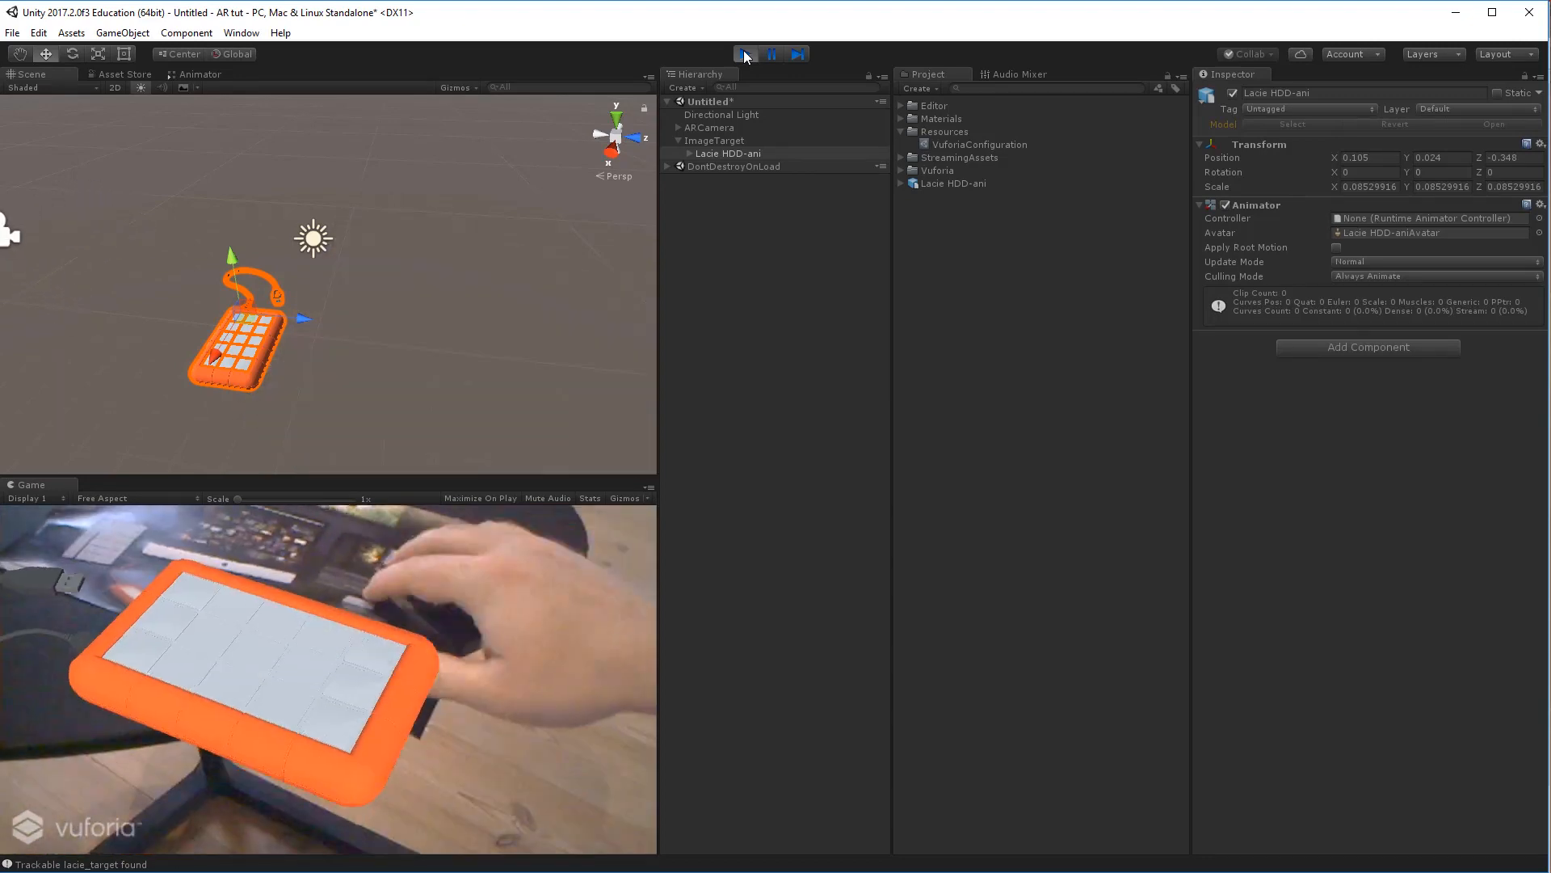
- Stop the running scene, leaving the drive model on the image target
{"action": "left_click", "coordinate": [745, 53]}
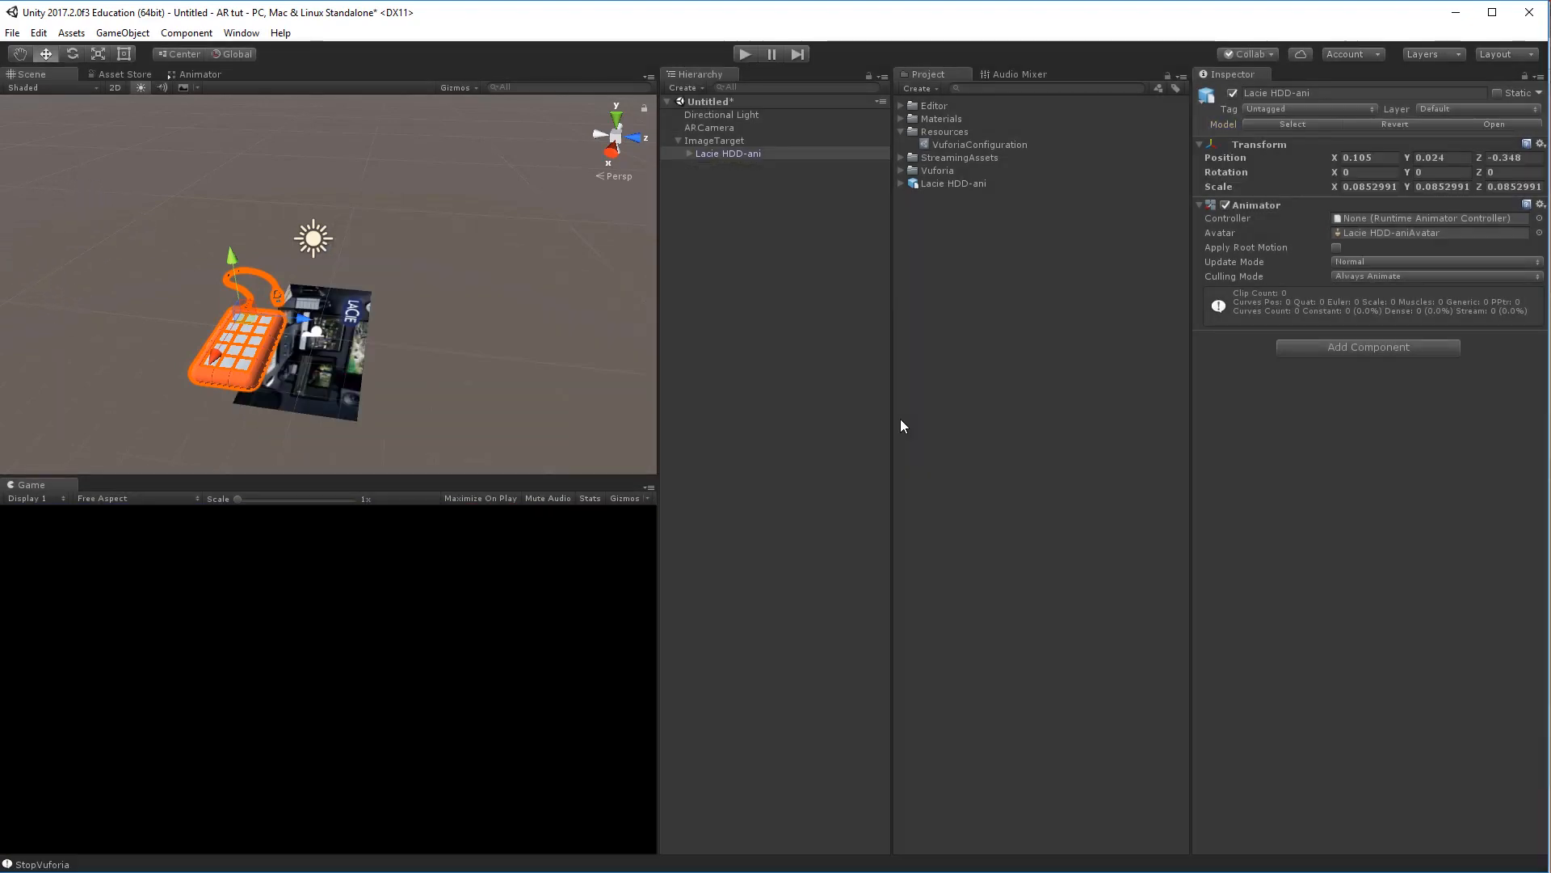